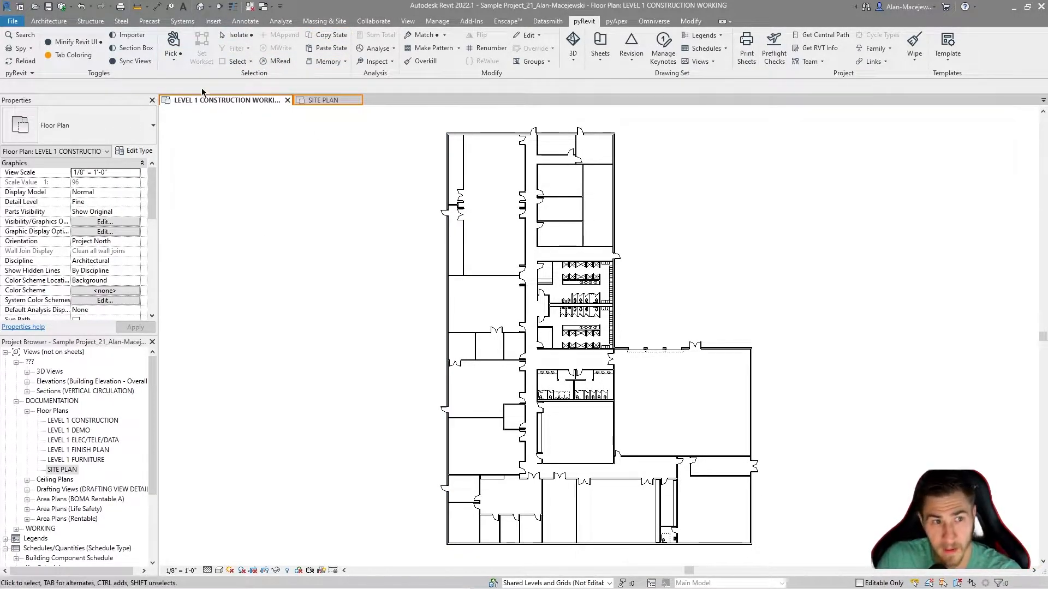
Step: Pick only the Walls inside a selection window across the middle of the Level 1 floor plan, and clear the selection
{"action": "left_click", "coordinate": [173, 55]}
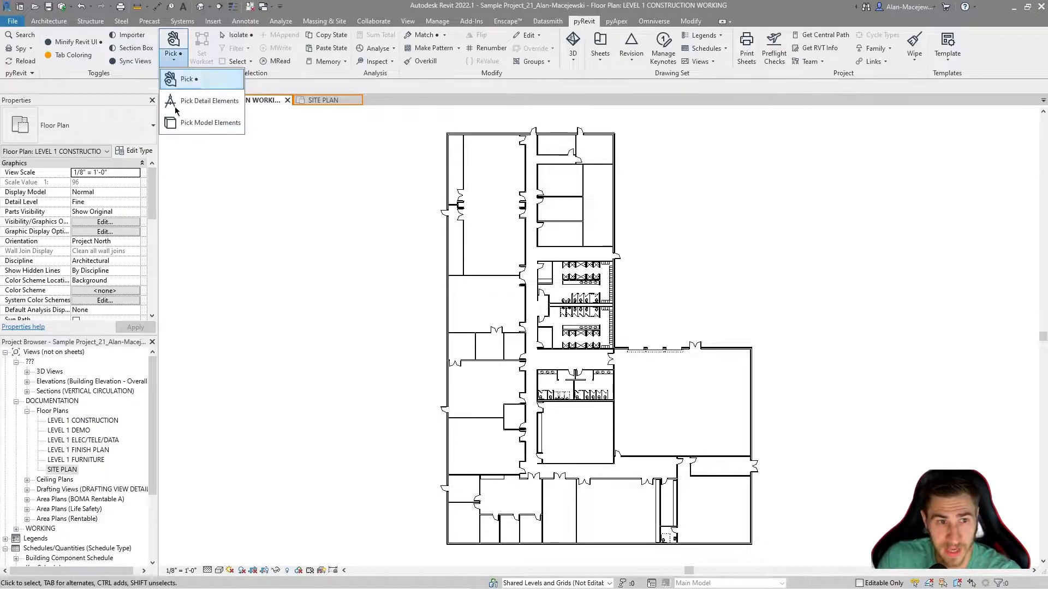
{"action": "left_click", "coordinate": [213, 82]}
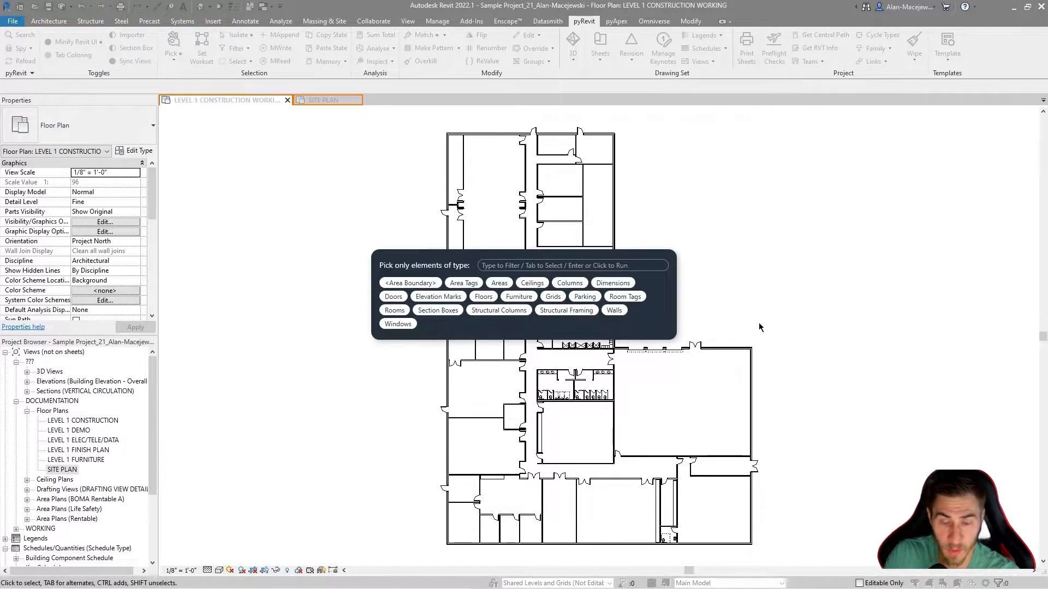
{"action": "left_click", "coordinate": [615, 310]}
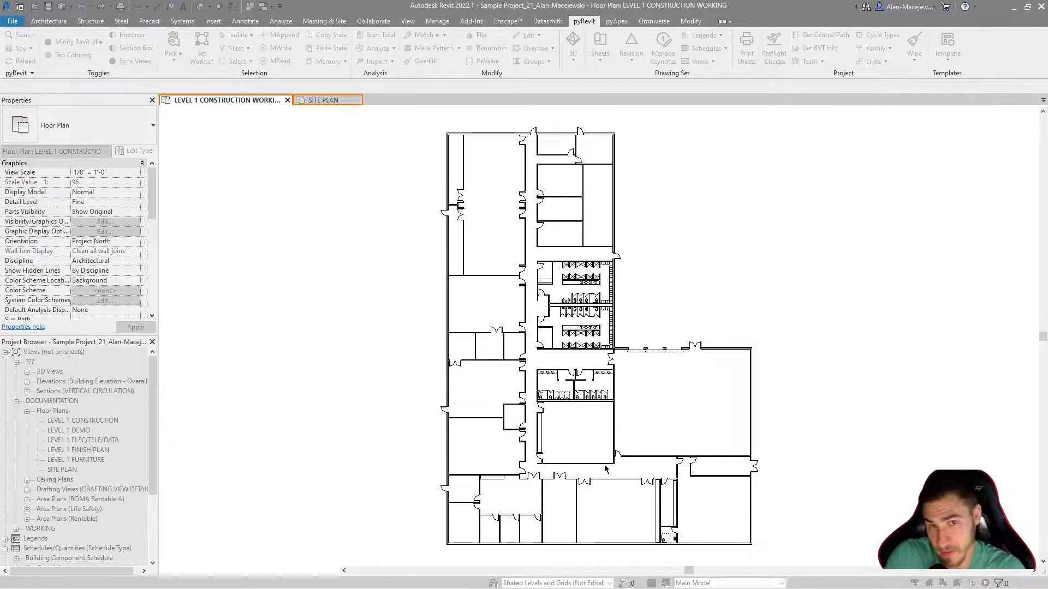
{"action": "left_click_drag", "start_coordinate": [853, 241], "coordinate": [290, 440]}
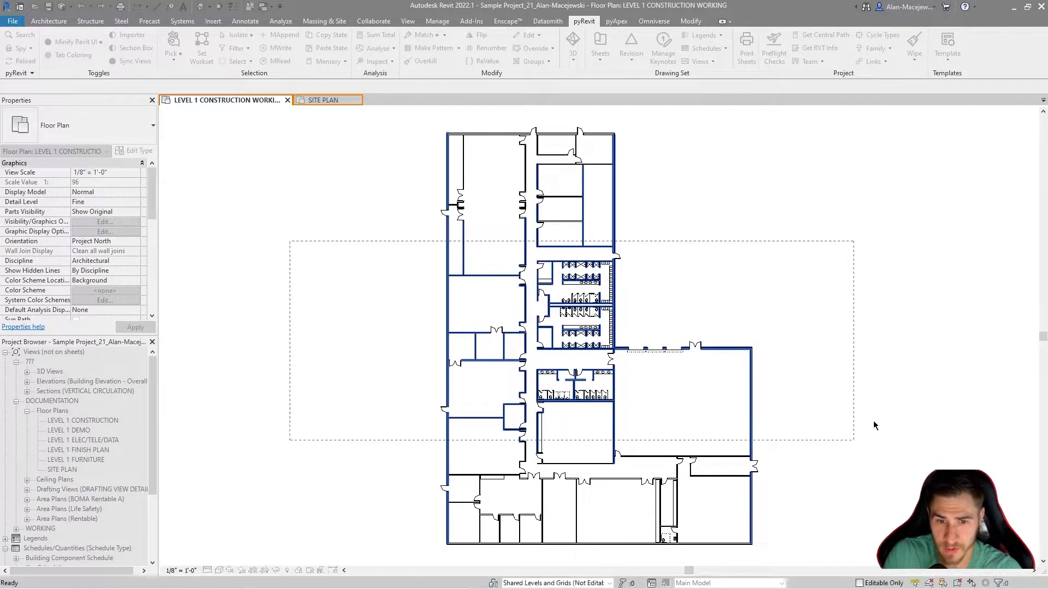
{"action": "left_click_drag", "start_coordinate": [864, 425], "coordinate": [848, 423]}
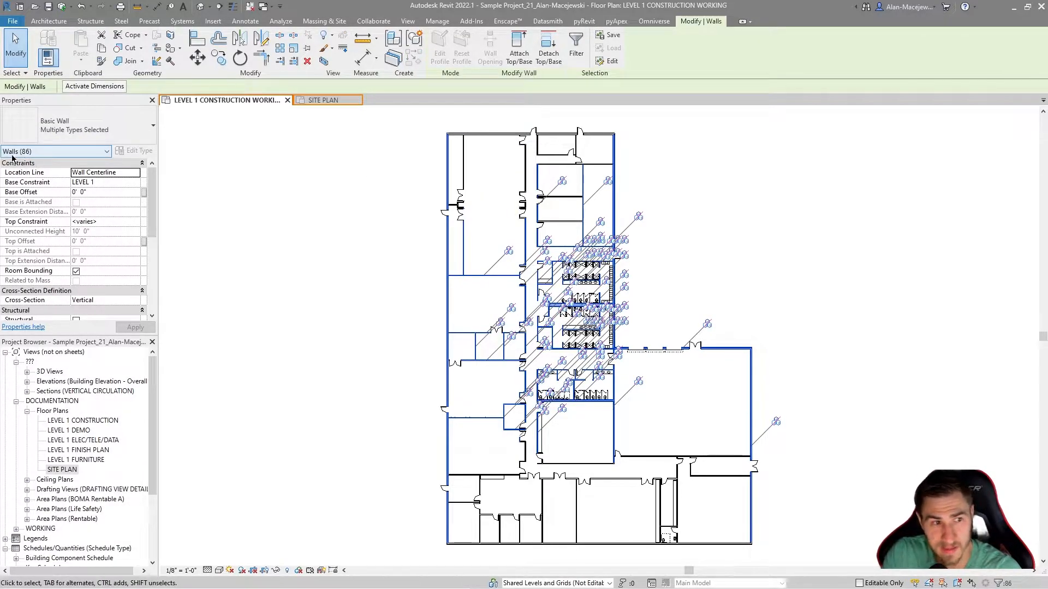
{"action": "left_click", "coordinate": [303, 209]}
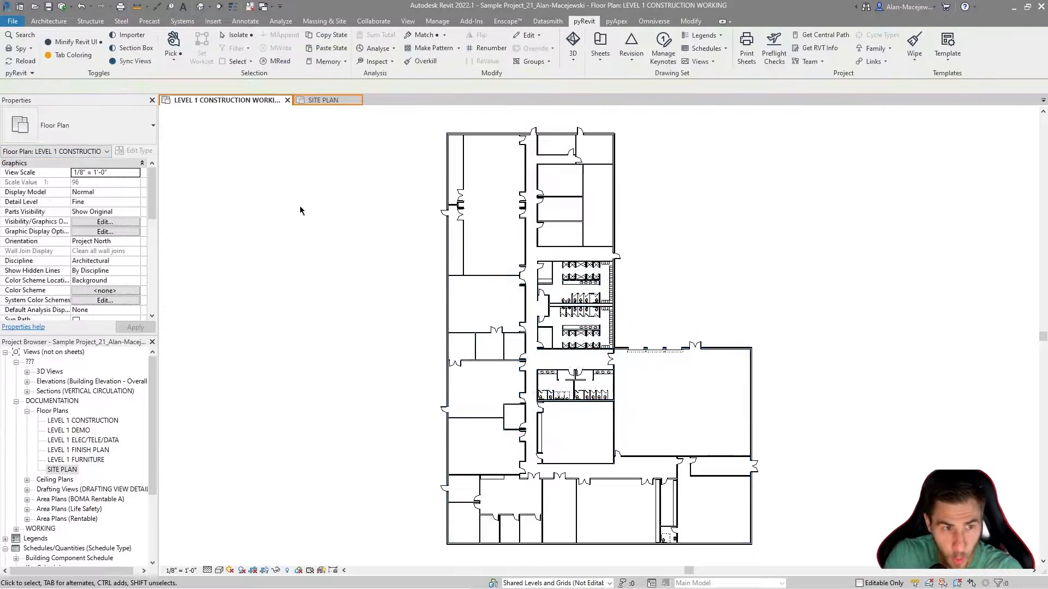
Step: Pick only the Doors inside a selection window across the middle of the floor plan, and clear the selection
{"action": "left_click", "coordinate": [174, 57]}
{"action": "left_click", "coordinate": [205, 87]}
{"action": "left_click", "coordinate": [173, 58]}
{"action": "left_click", "coordinate": [202, 82]}
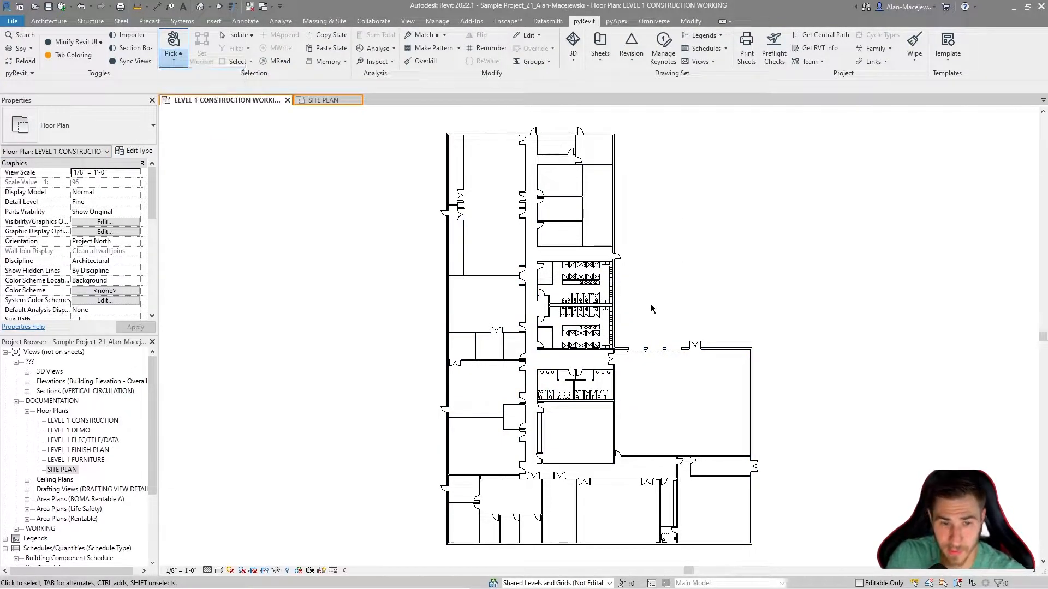
{"action": "left_click", "coordinate": [394, 299]}
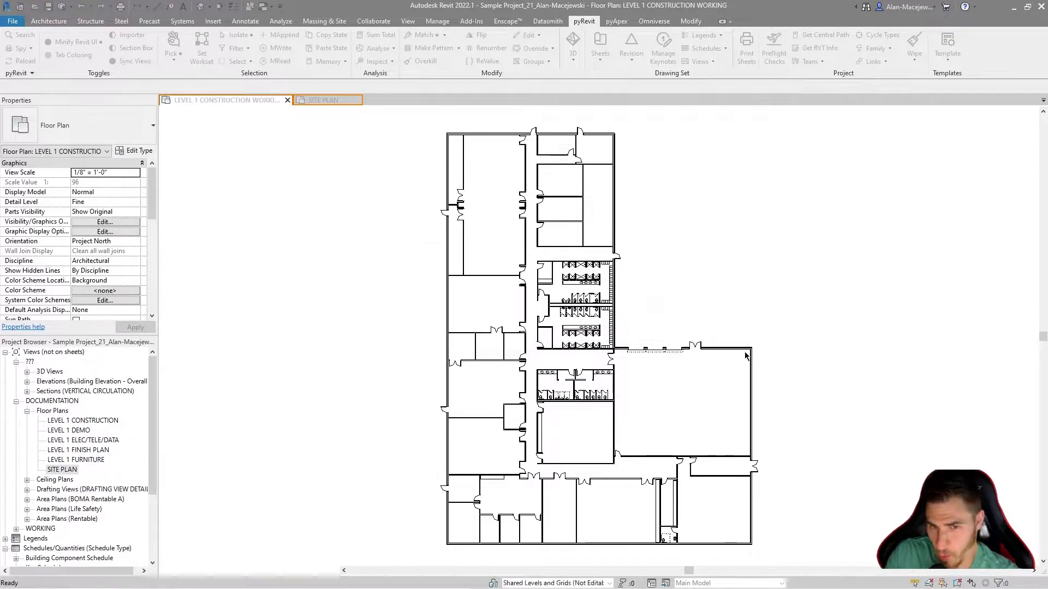
{"action": "left_click_drag", "start_coordinate": [905, 188], "coordinate": [326, 442]}
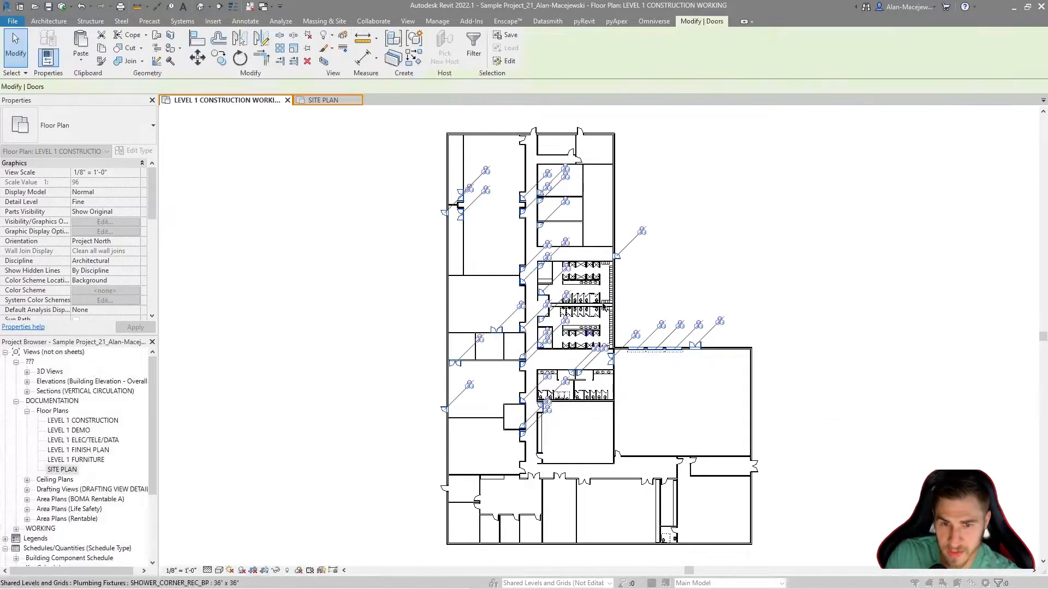
{"action": "left_click", "coordinate": [327, 326]}
Step: Window-select all elements across the middle of the plan, filter the selection down to Doors, and clear it
{"action": "left_click", "coordinate": [174, 54]}
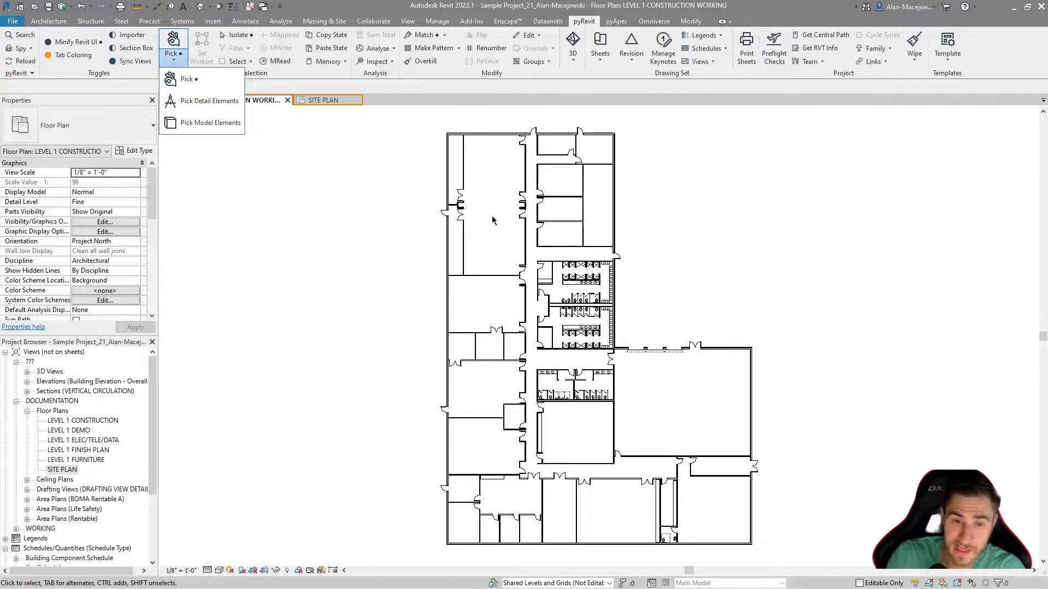
{"action": "left_click", "coordinate": [760, 198]}
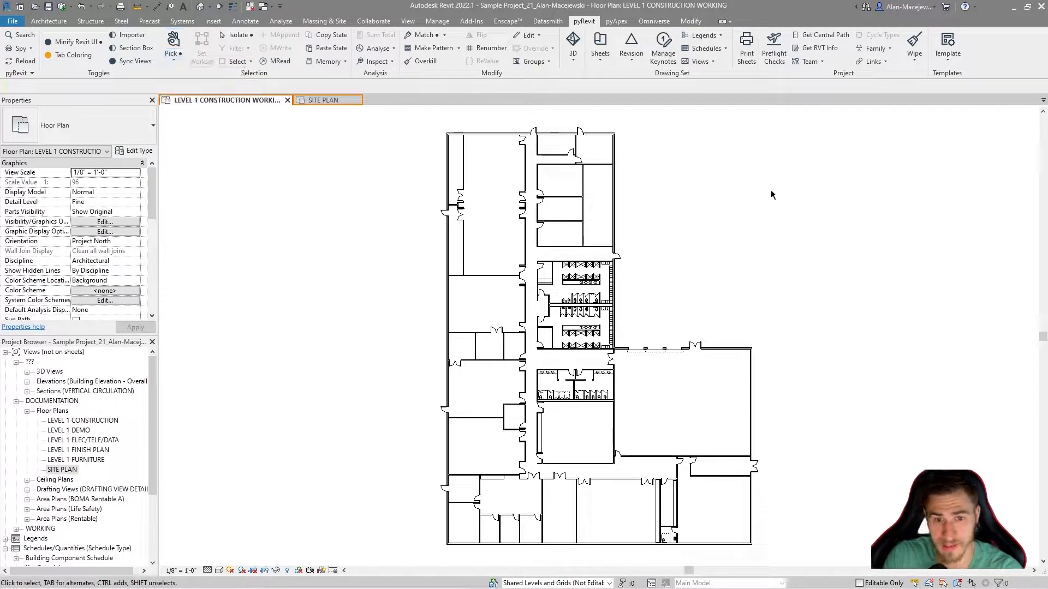
{"action": "left_click_drag", "start_coordinate": [759, 200], "coordinate": [365, 408]}
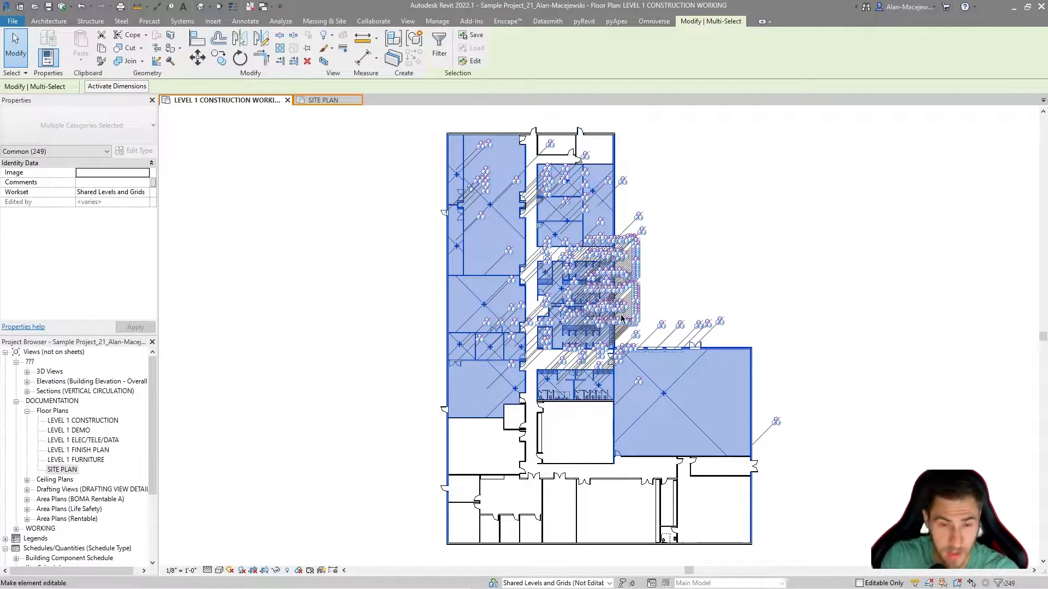
{"action": "left_click", "coordinate": [440, 44]}
{"action": "left_click", "coordinate": [594, 247]}
{"action": "left_click", "coordinate": [426, 238]}
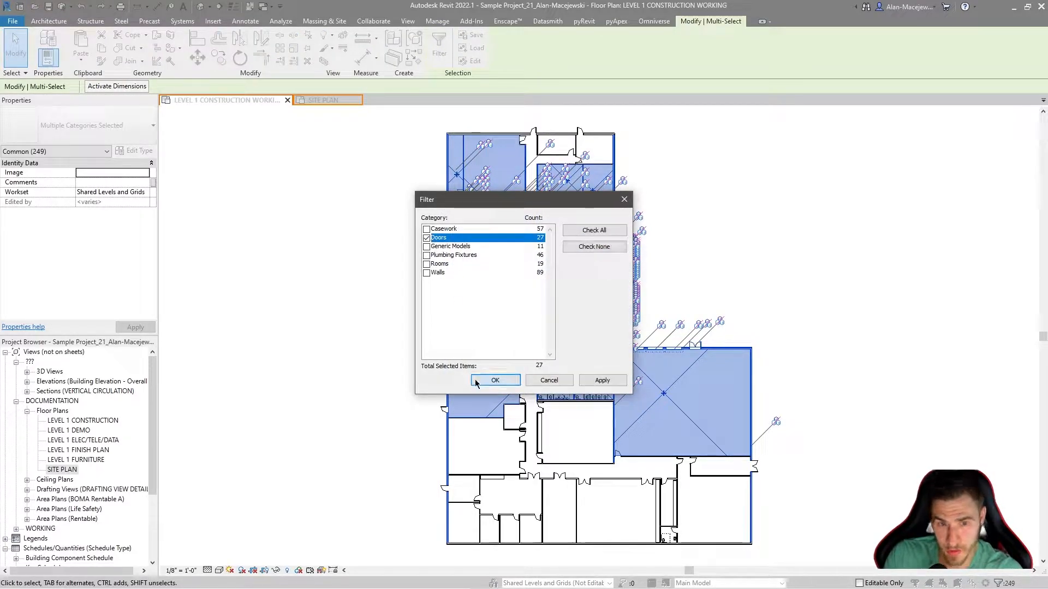
{"action": "left_click", "coordinate": [495, 380]}
{"action": "left_click", "coordinate": [224, 129]}
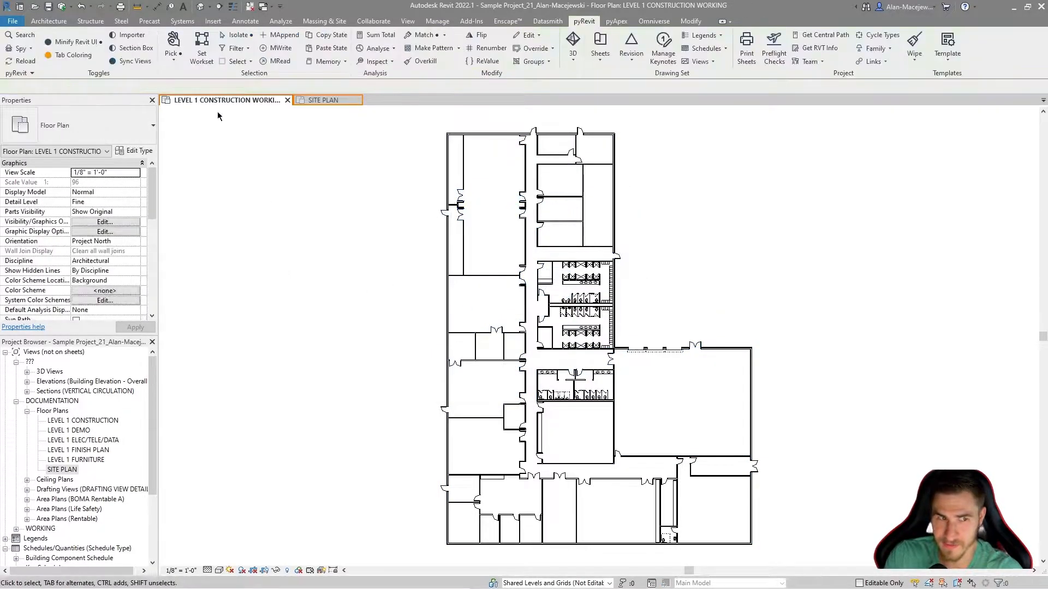
Step: Clear the Pick tool's favorite categories such as Area Tags, Areas and Windows, keep Walls, and apply the reduced list
{"action": "left_click", "coordinate": [173, 55]}
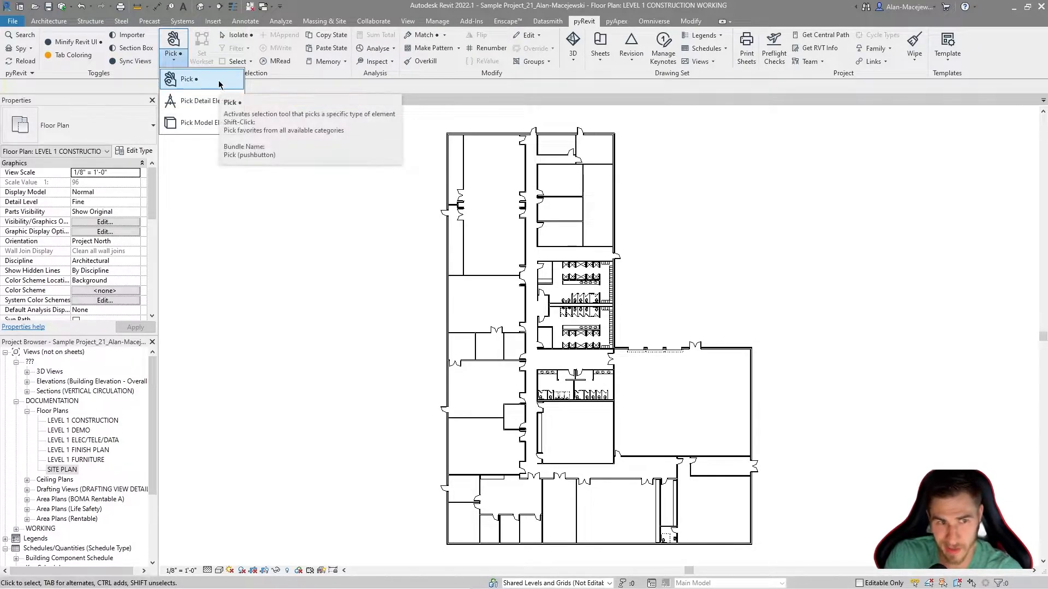
{"action": "left_click", "coordinate": [219, 85]}
{"action": "key", "text": "Escape"}
{"action": "left_click", "coordinate": [174, 59]}
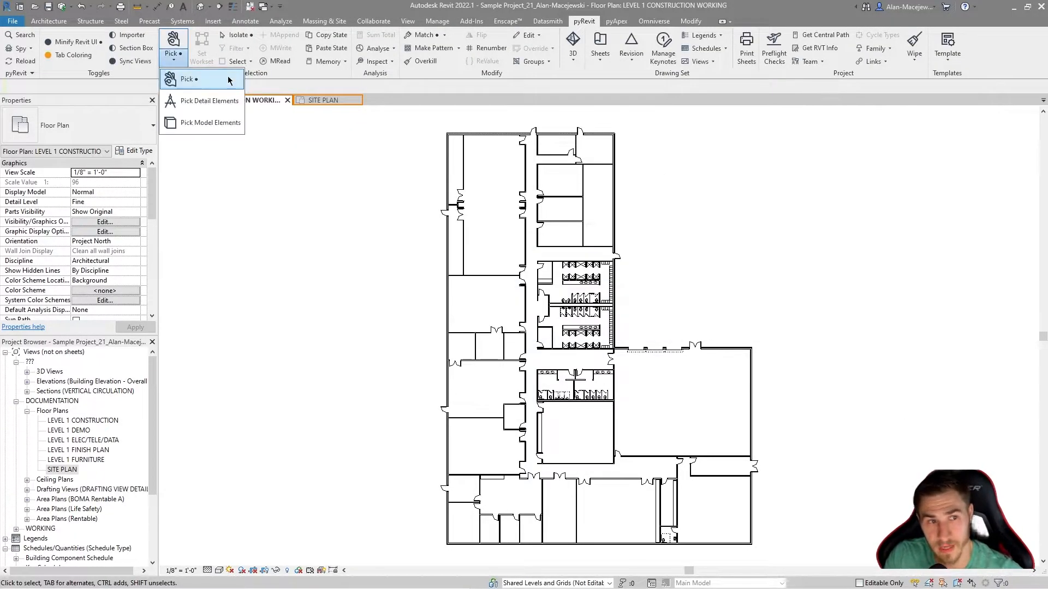
{"action": "left_click", "coordinate": [226, 80]}
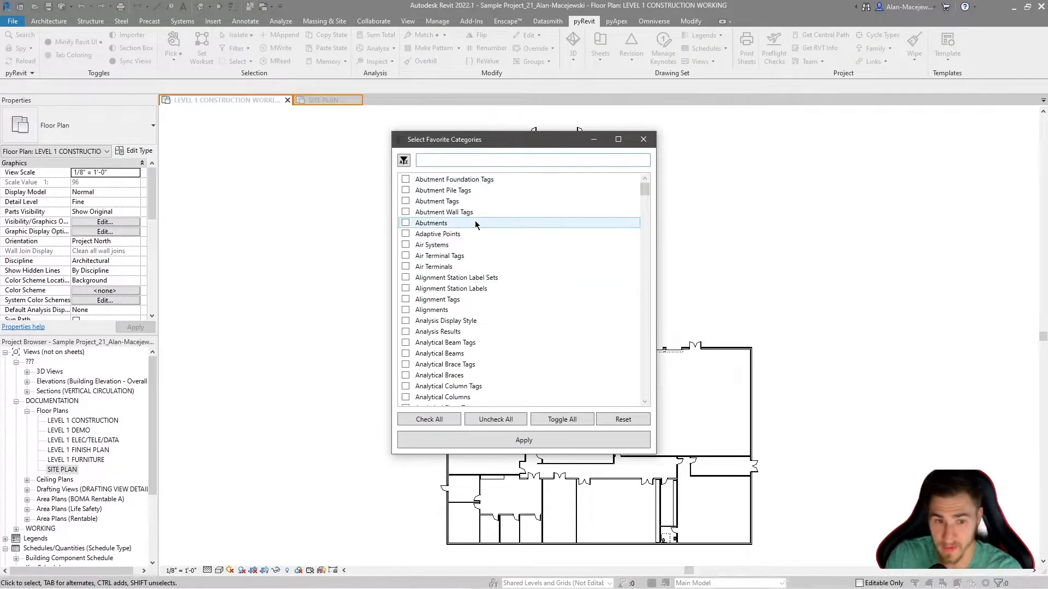
{"action": "scroll", "coordinate": [490, 231], "scroll_direction": "down", "scroll_amount": 10}
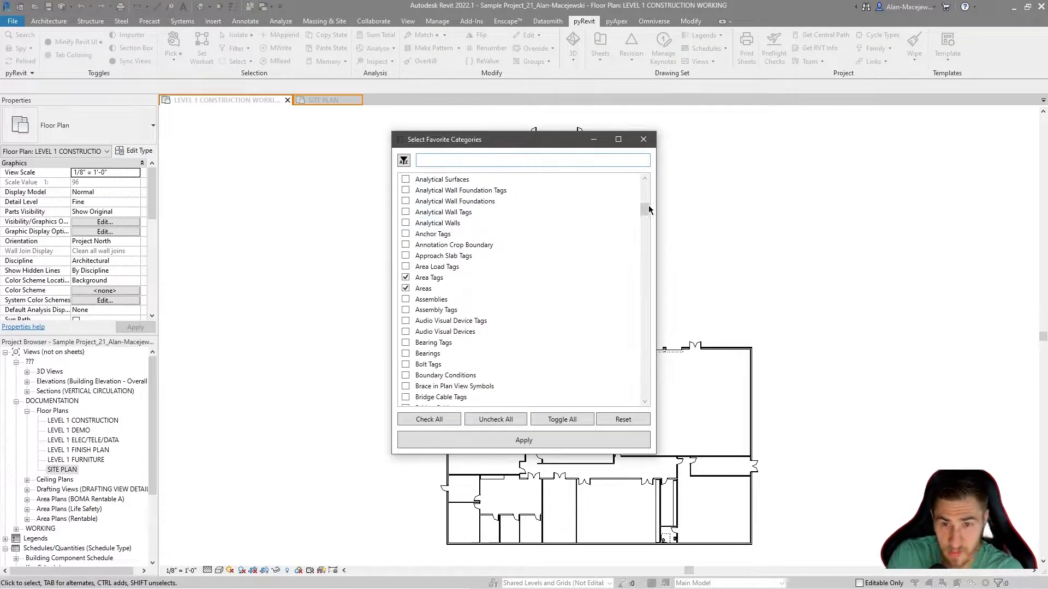
{"action": "left_click_drag", "start_coordinate": [664, 195], "coordinate": [475, 159]}
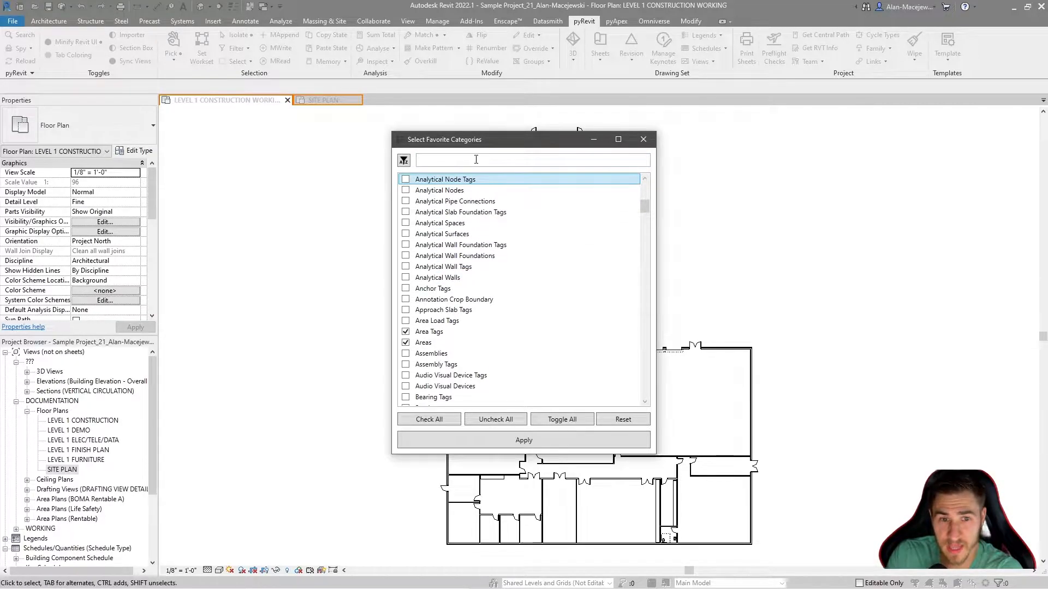
{"action": "left_click", "coordinate": [405, 332]}
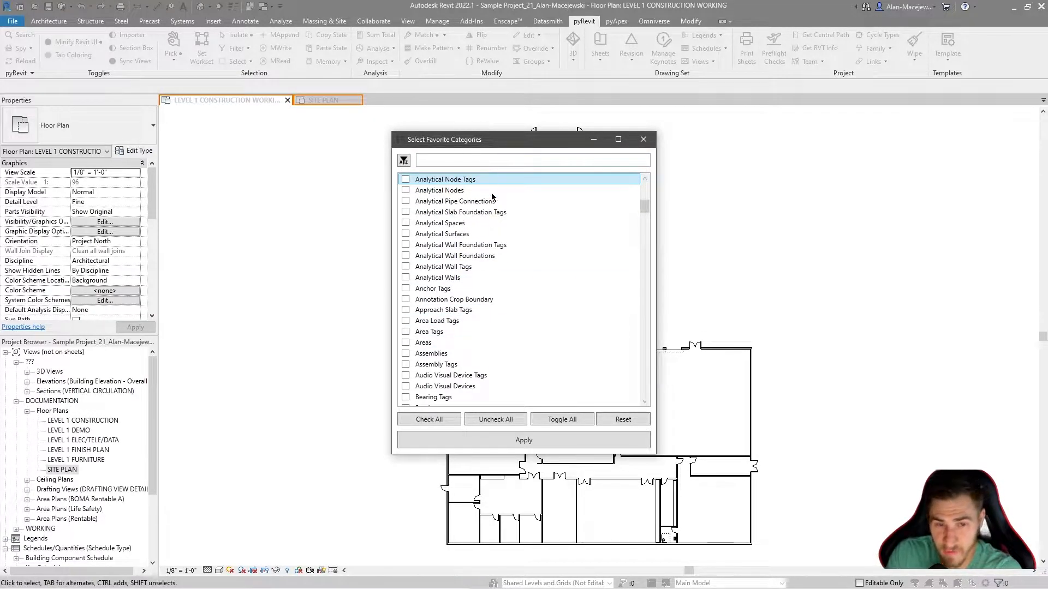
{"action": "scroll", "coordinate": [428, 273], "scroll_direction": "up", "scroll_amount": 7}
{"action": "left_click_drag", "start_coordinate": [645, 195], "coordinate": [644, 391]}
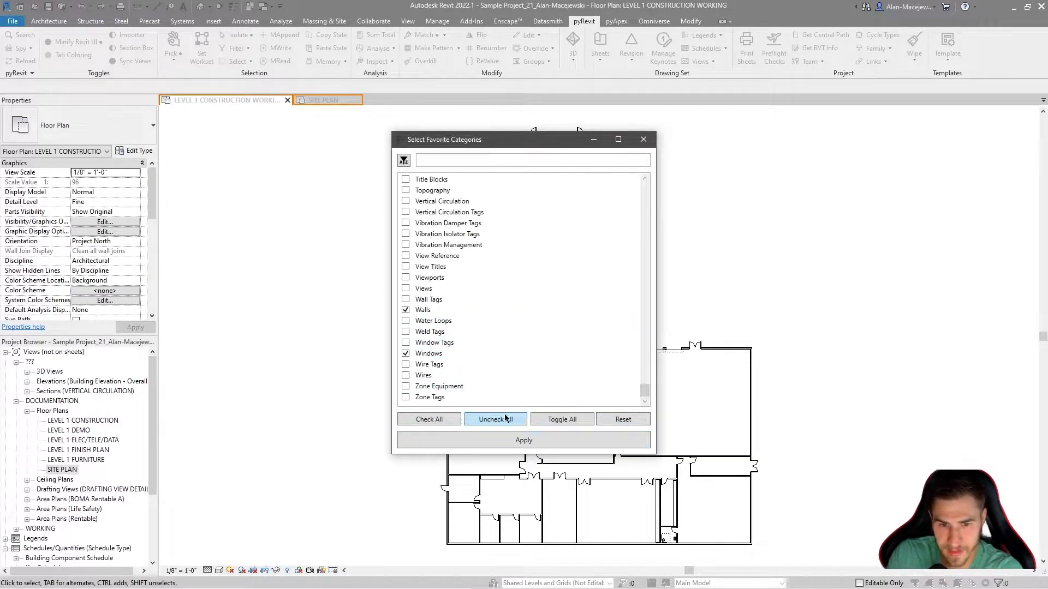
{"action": "left_click", "coordinate": [418, 310]}
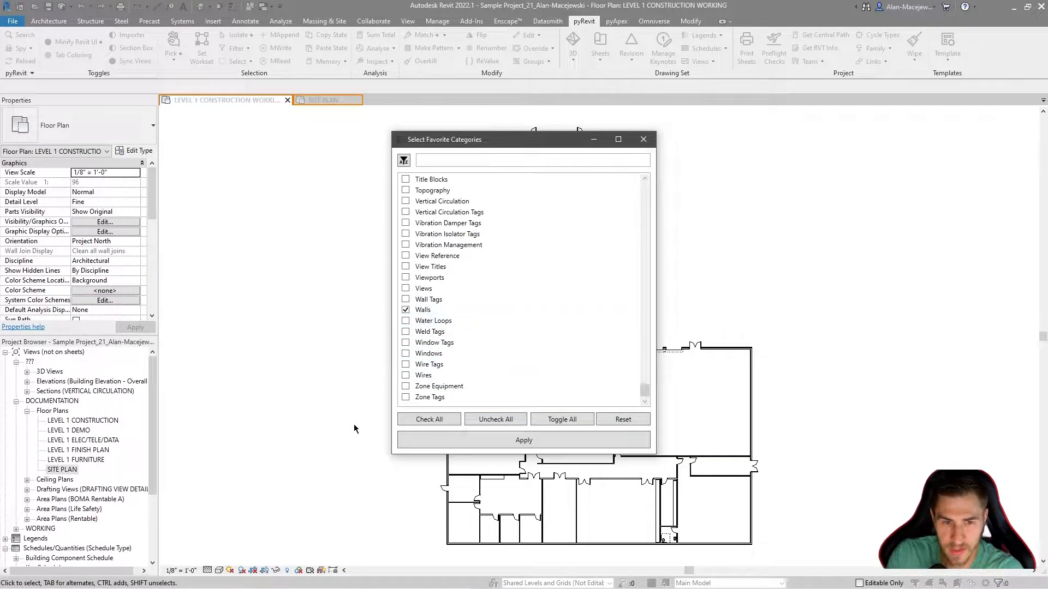
{"action": "left_click", "coordinate": [539, 440]}
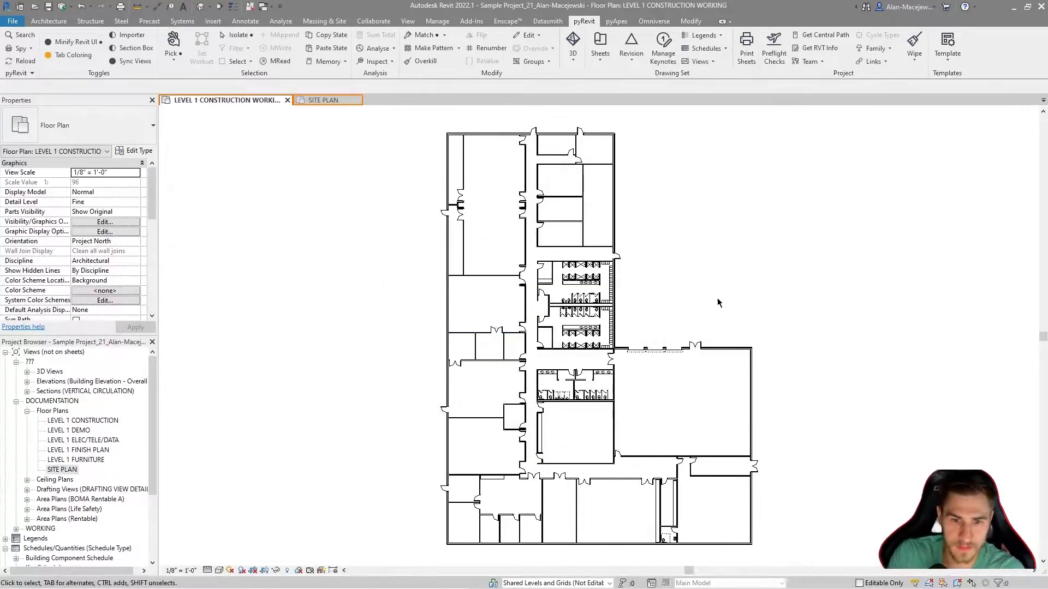
Step: Check which element types the Pick tool offers with the reduced favorites, and cancel the pick
{"action": "left_click", "coordinate": [173, 56]}
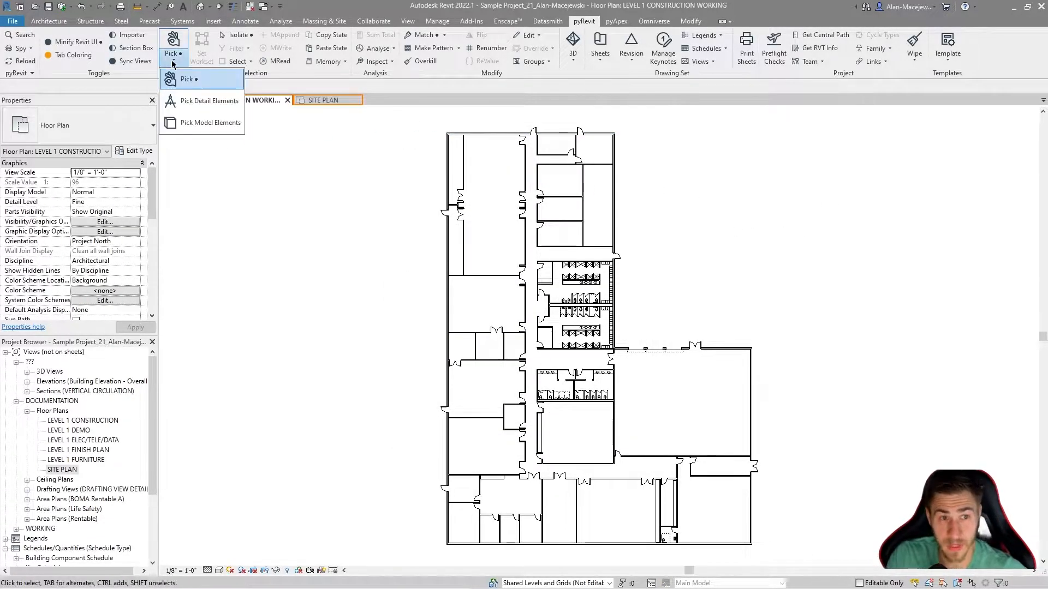
{"action": "left_click", "coordinate": [208, 101]}
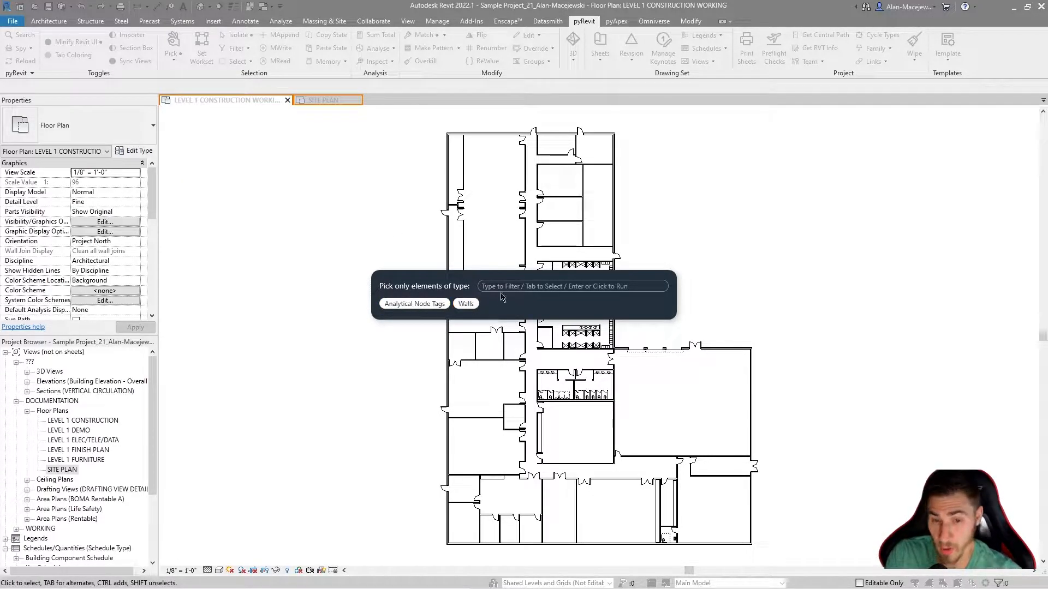
{"action": "key", "text": "Escape"}
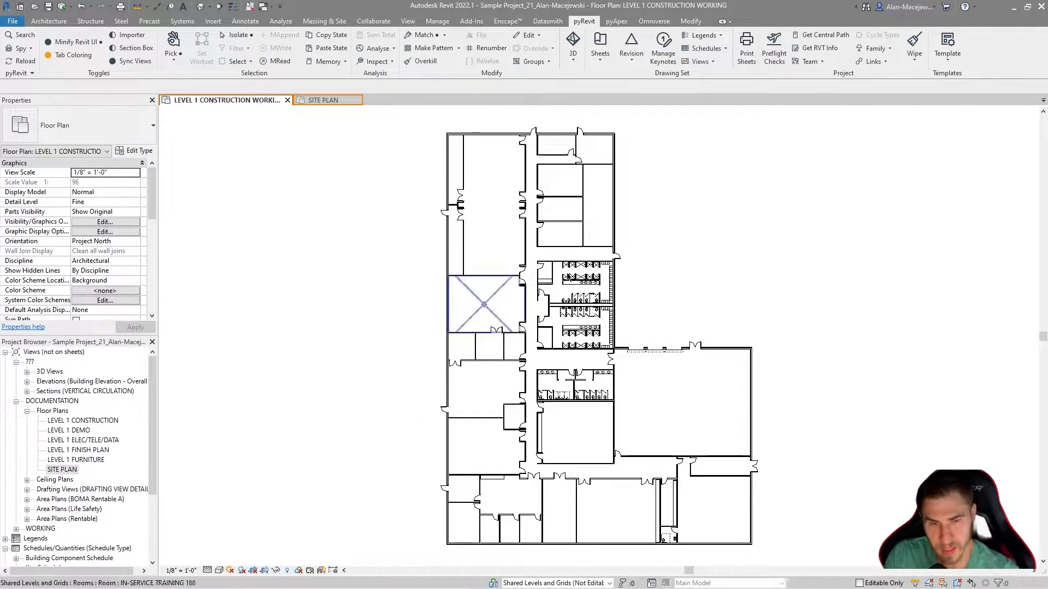
Step: Include every available category in the Pick tool's favorites and apply the change
{"action": "left_click", "coordinate": [184, 57]}
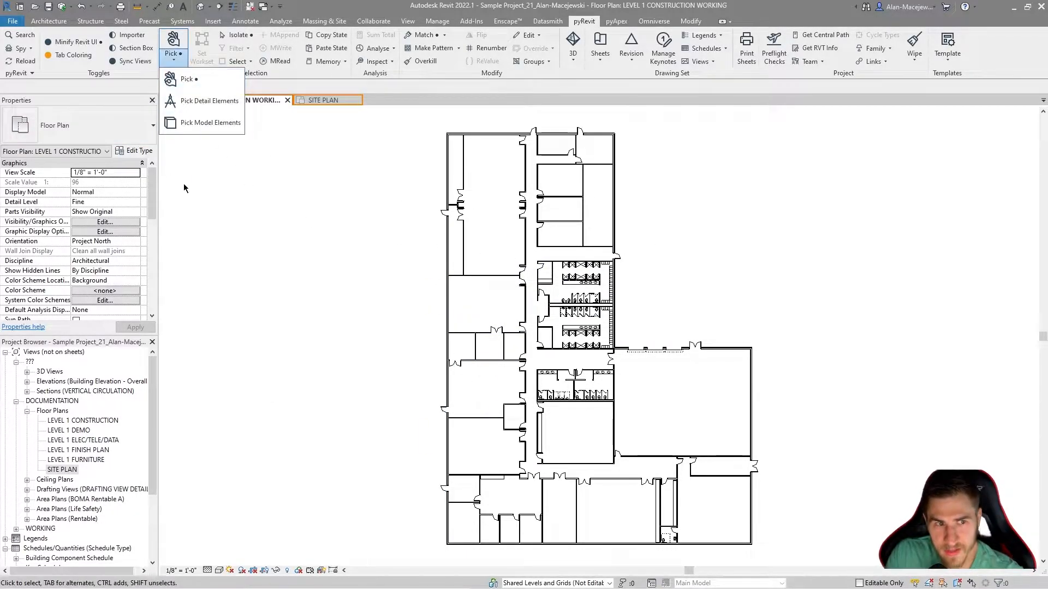
{"action": "left_click", "coordinate": [208, 78]}
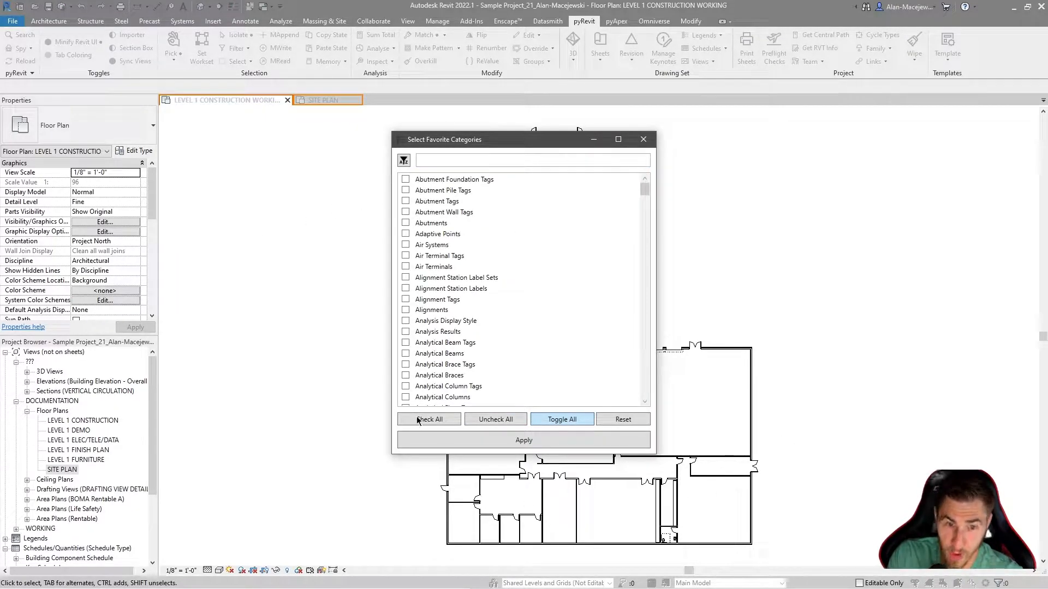
{"action": "left_click", "coordinate": [436, 420]}
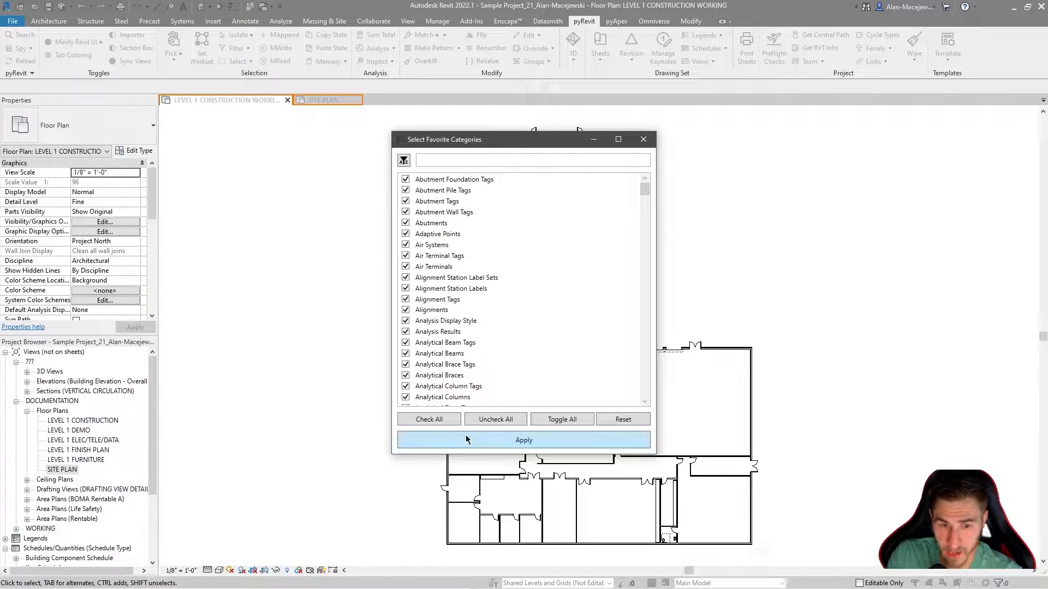
{"action": "left_click", "coordinate": [467, 440]}
Step: Look through the full list of element types the Pick tool offers, and cancel the pick
{"action": "left_click", "coordinate": [173, 46]}
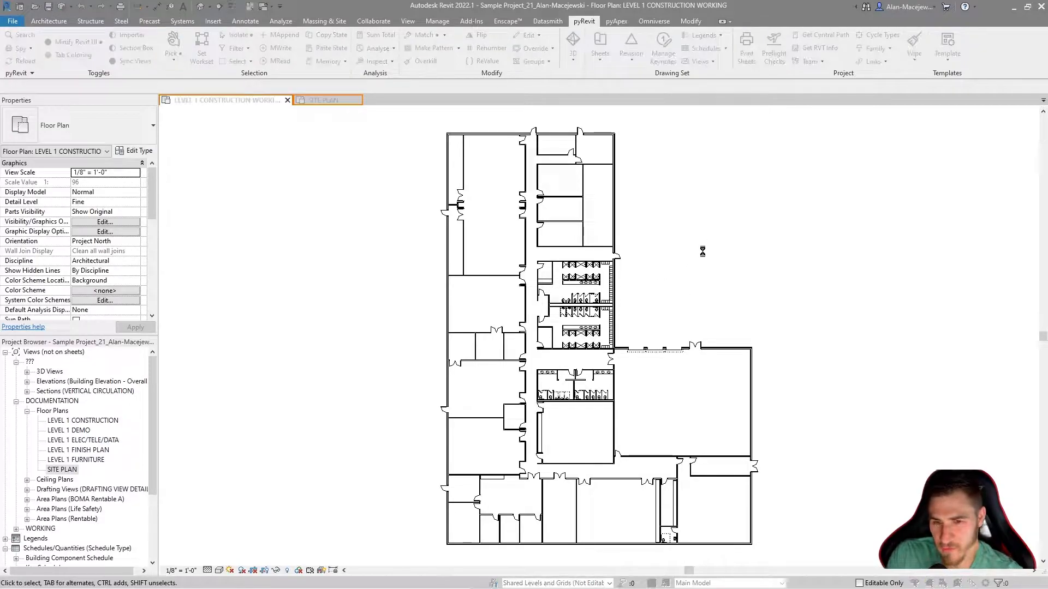
{"action": "scroll", "coordinate": [575, 294], "scroll_direction": "down", "scroll_amount": 15}
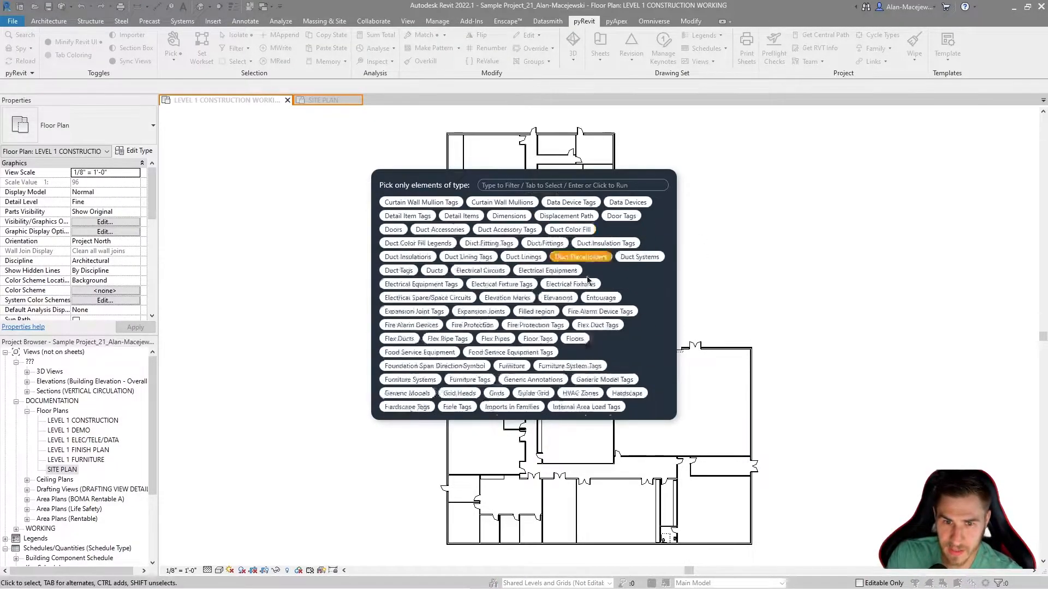
{"action": "scroll", "coordinate": [540, 323], "scroll_direction": "down", "scroll_amount": 10}
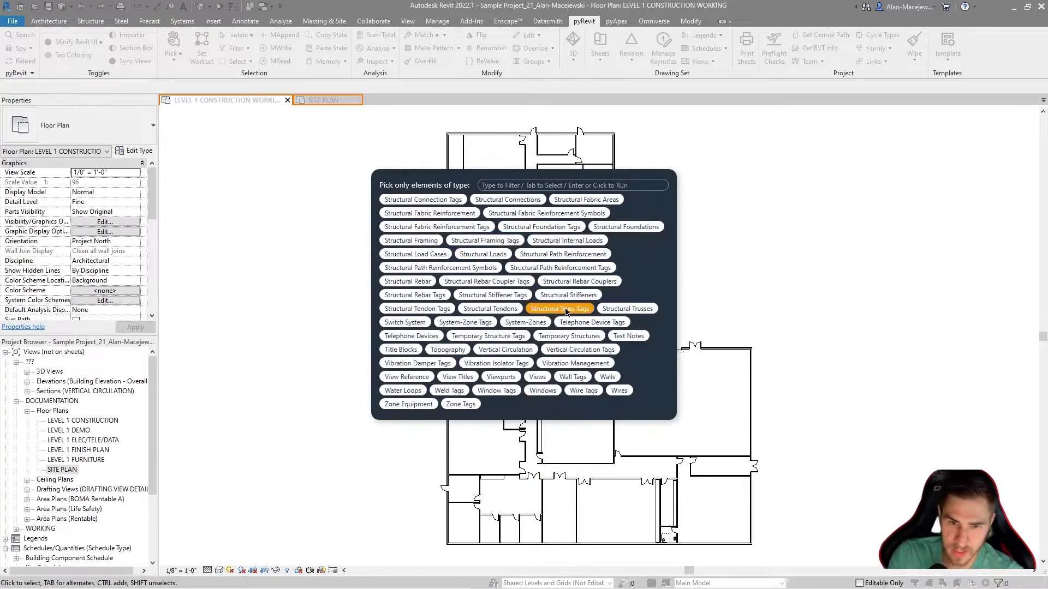
{"action": "scroll", "coordinate": [461, 363], "scroll_direction": "up", "scroll_amount": 5}
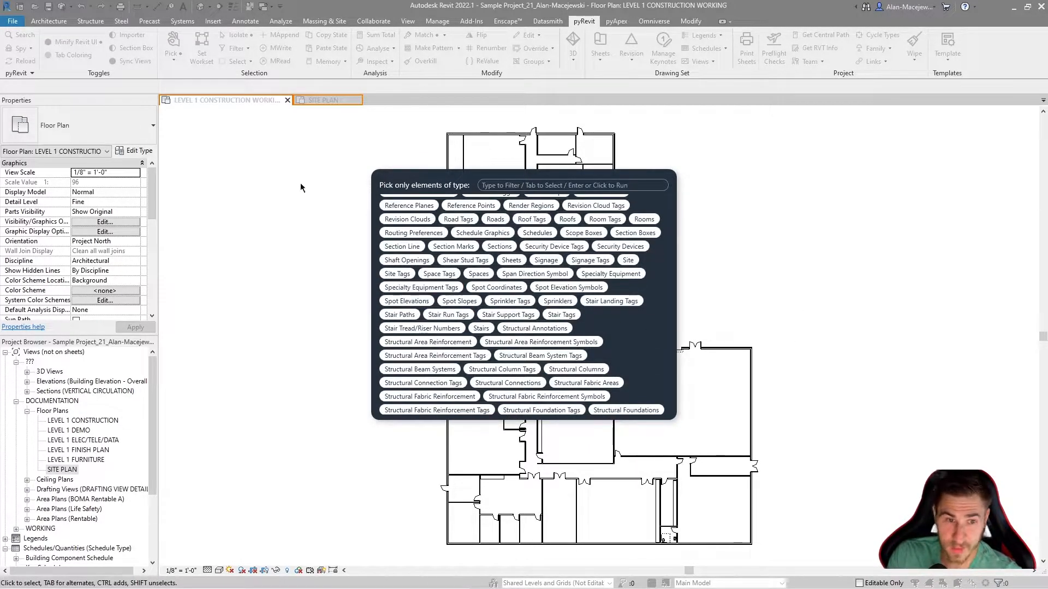
{"action": "key", "text": "Escape"}
Step: Remove every category from the Pick tool's favorites and apply the change
{"action": "left_click", "coordinate": [184, 59]}
{"action": "left_click", "coordinate": [187, 76]}
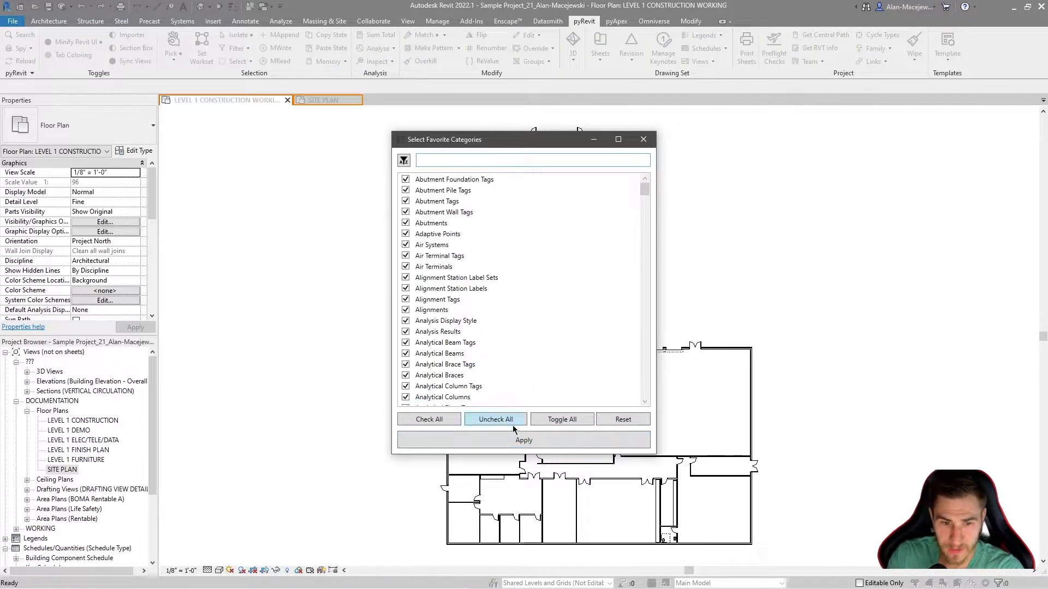
{"action": "left_click", "coordinate": [509, 419]}
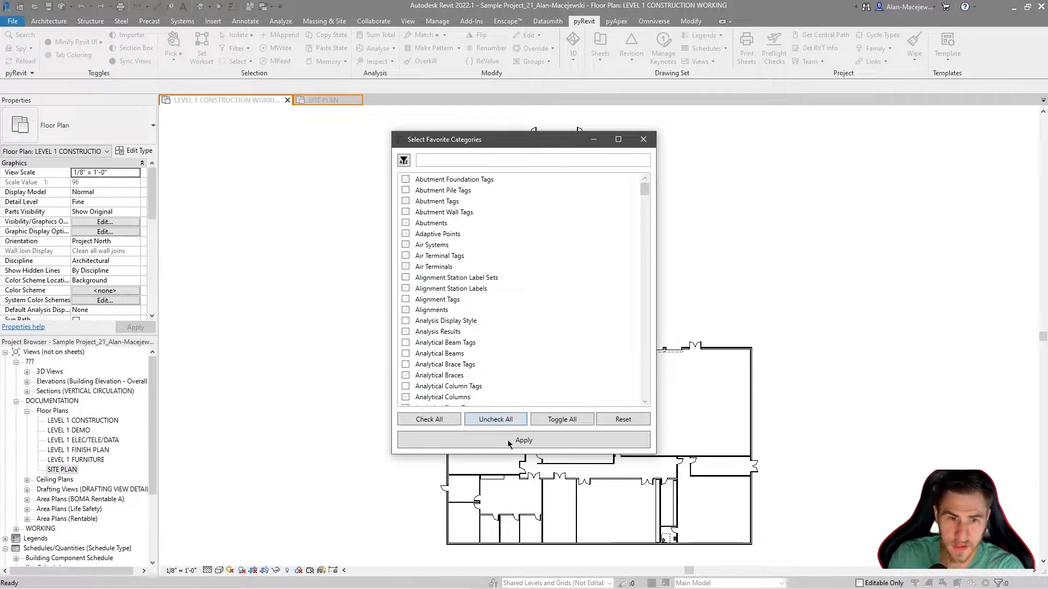
{"action": "left_click", "coordinate": [524, 440]}
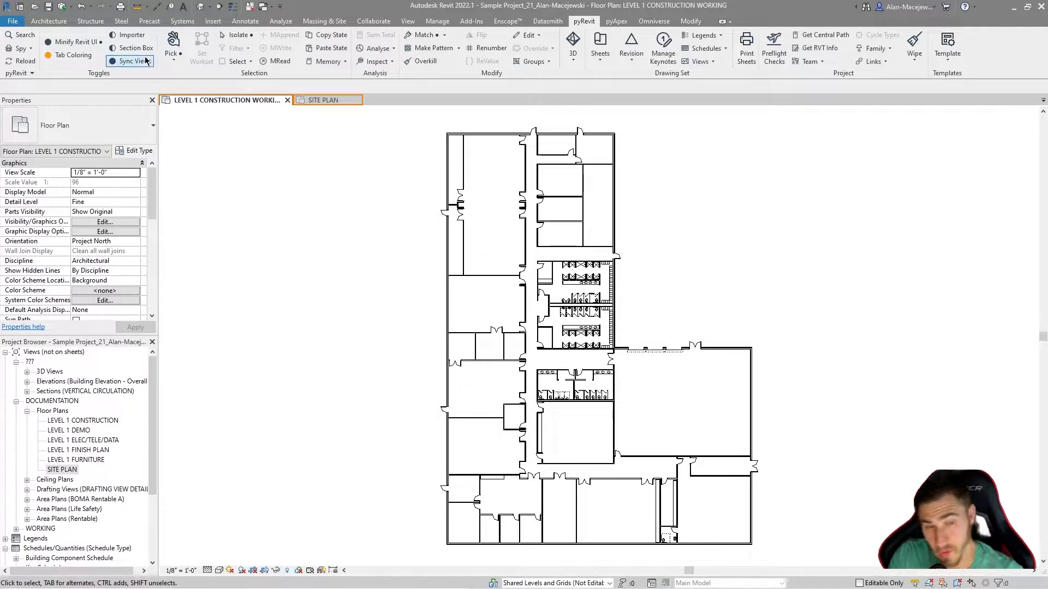
Step: Review the Pick tool's favorite category list and close it without applying changes
{"action": "left_click", "coordinate": [172, 56]}
{"action": "left_click", "coordinate": [186, 79]}
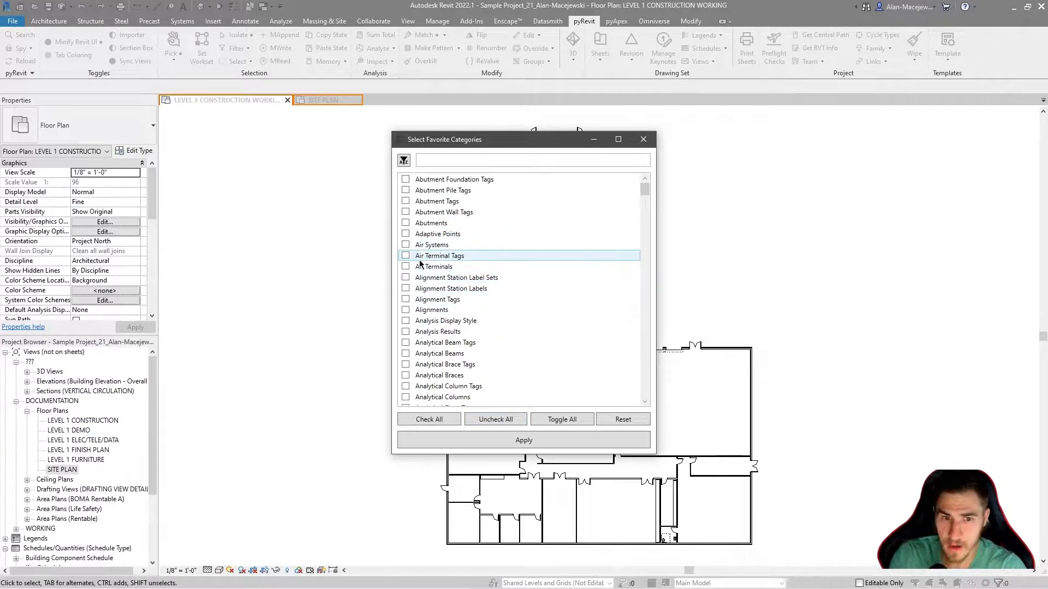
{"action": "scroll", "coordinate": [469, 267], "scroll_direction": "down", "scroll_amount": 1}
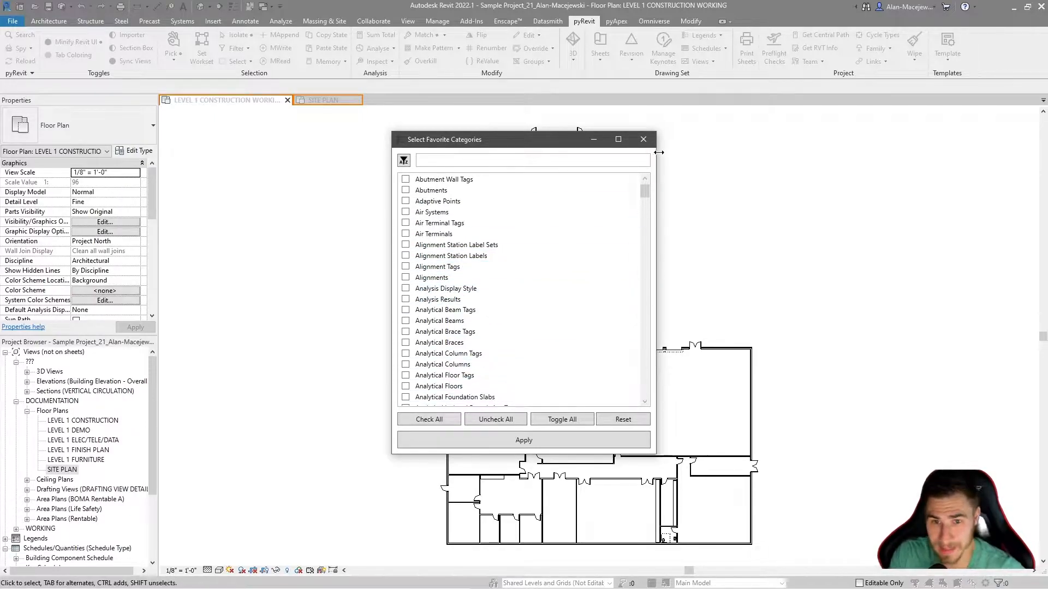
{"action": "left_click", "coordinate": [643, 139]}
Step: Try to pick only detail elements across the whole floor plan
{"action": "left_click", "coordinate": [173, 54]}
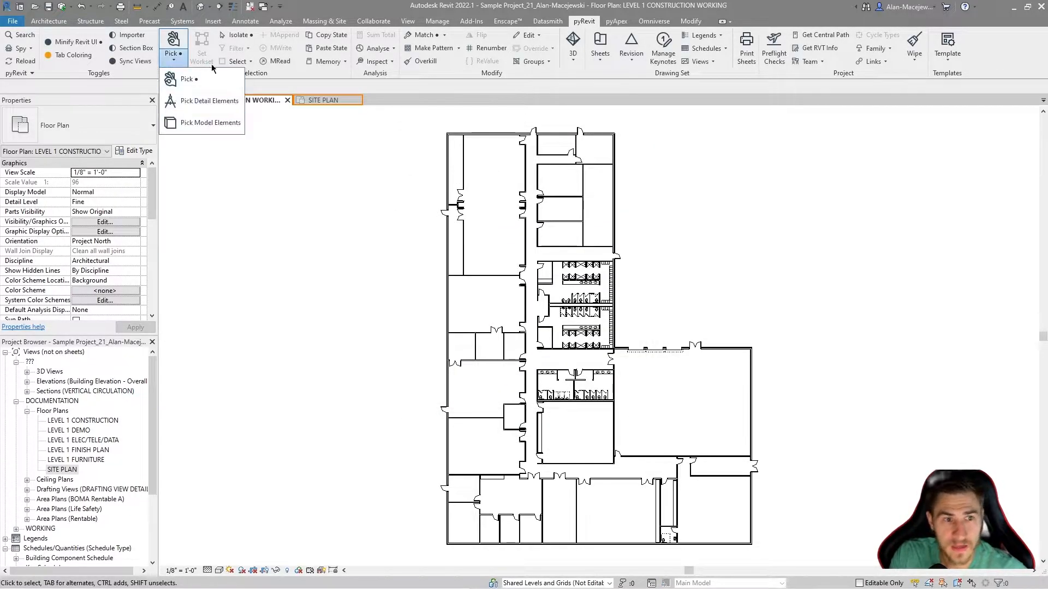
{"action": "left_click", "coordinate": [210, 101]}
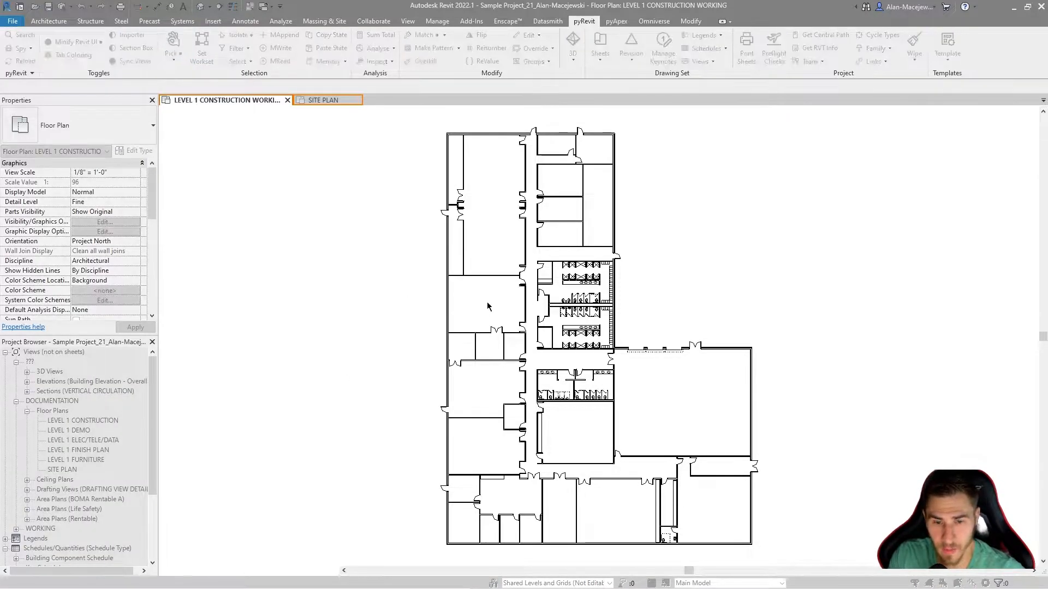
{"action": "left_click_drag", "start_coordinate": [858, 218], "coordinate": [313, 457]}
{"action": "left_click_drag", "start_coordinate": [305, 542], "coordinate": [435, 470]}
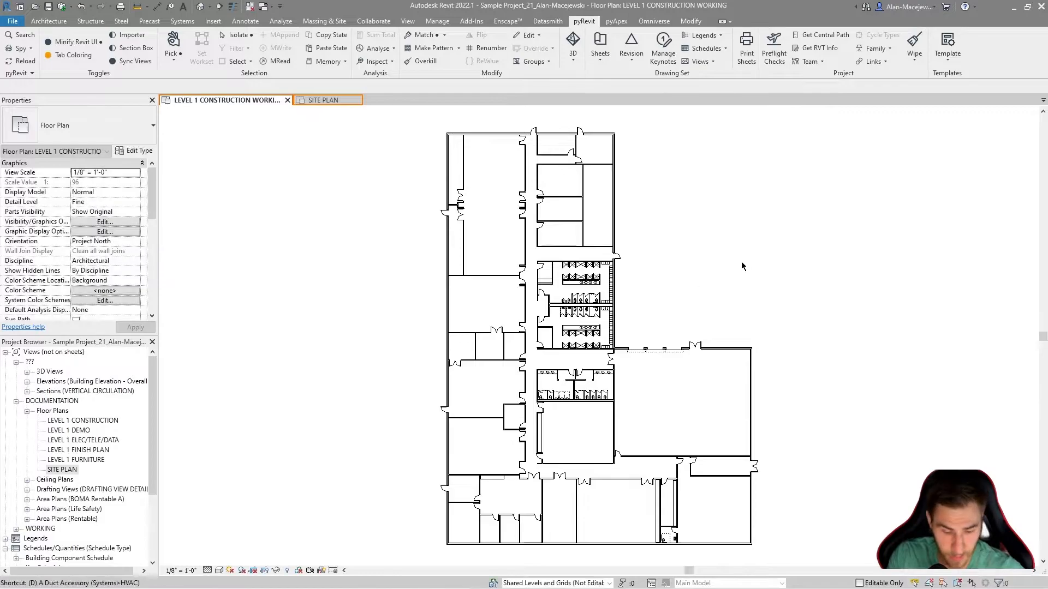
Step: Draw a zigzag chain of four detail lines across the floor plan in the SOLID - 2 - BLK line style
{"action": "key", "text": "d"}
{"action": "key", "text": "l"}
{"action": "left_click", "coordinate": [393, 246]}
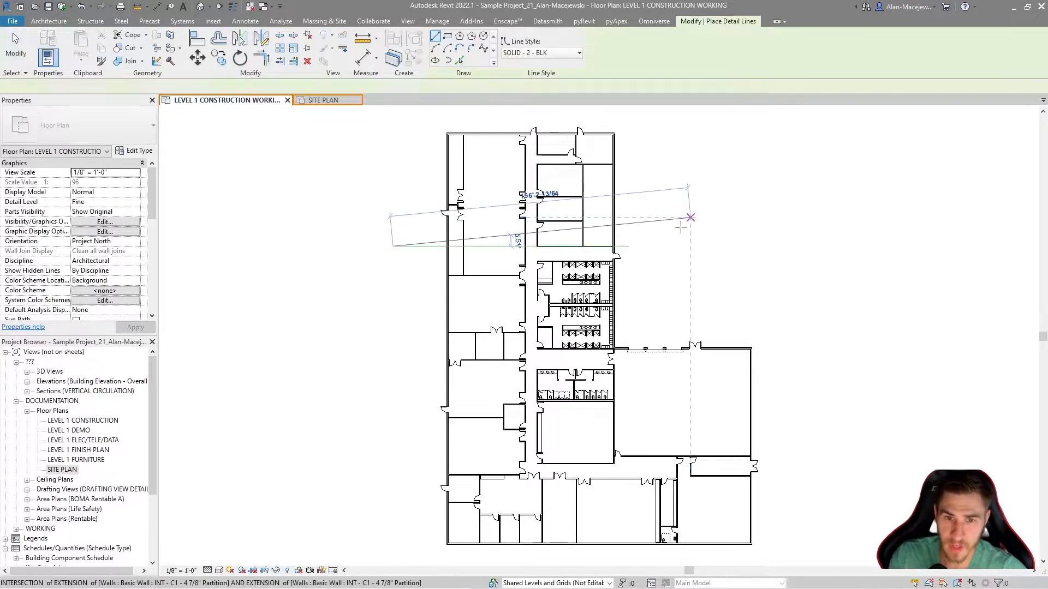
{"action": "left_click", "coordinate": [691, 218]}
{"action": "left_click", "coordinate": [358, 416]}
{"action": "left_click", "coordinate": [830, 350]}
{"action": "left_click", "coordinate": [677, 559]}
{"action": "key", "text": "Escape"}
{"action": "key", "text": "Escape"}
Step: Pick only the detail elements across the whole floor plan, and clear the selection
{"action": "left_click", "coordinate": [584, 21]}
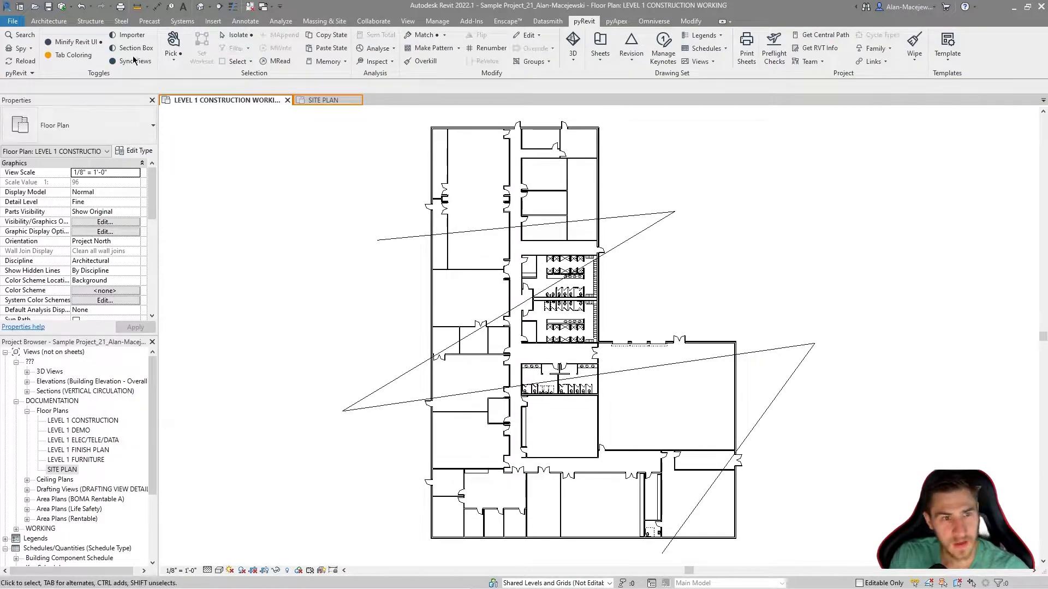
{"action": "left_click", "coordinate": [173, 57]}
{"action": "left_click", "coordinate": [205, 109]}
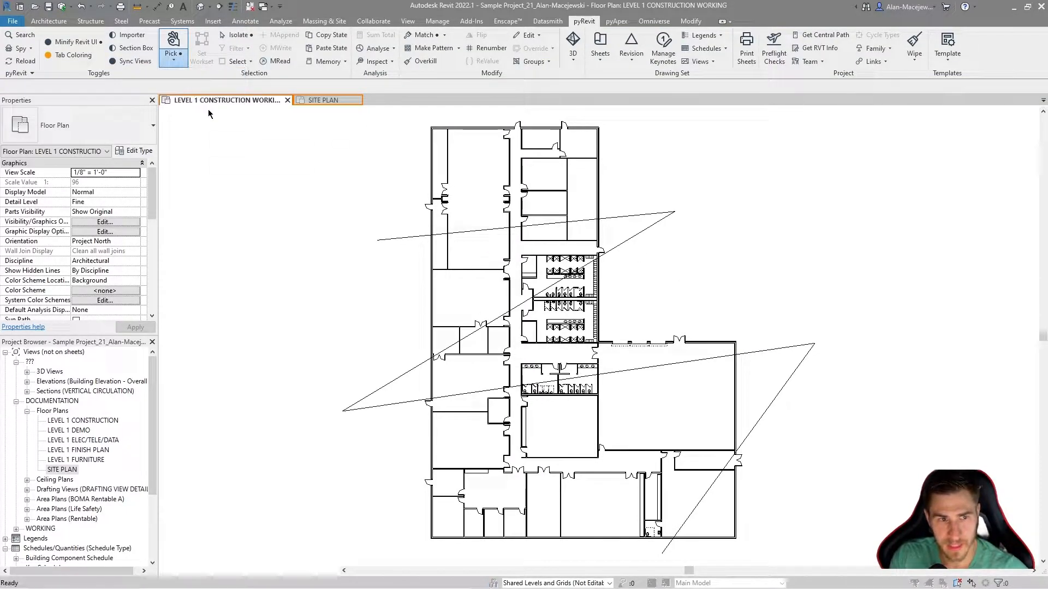
{"action": "left_click_drag", "start_coordinate": [960, 136], "coordinate": [233, 534]}
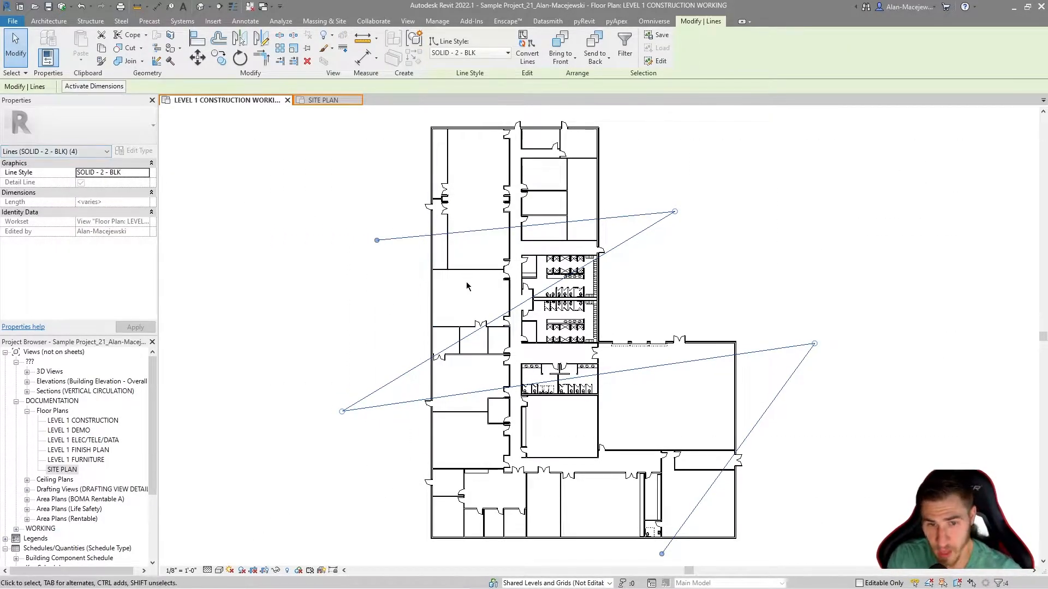
{"action": "left_click", "coordinate": [362, 295]}
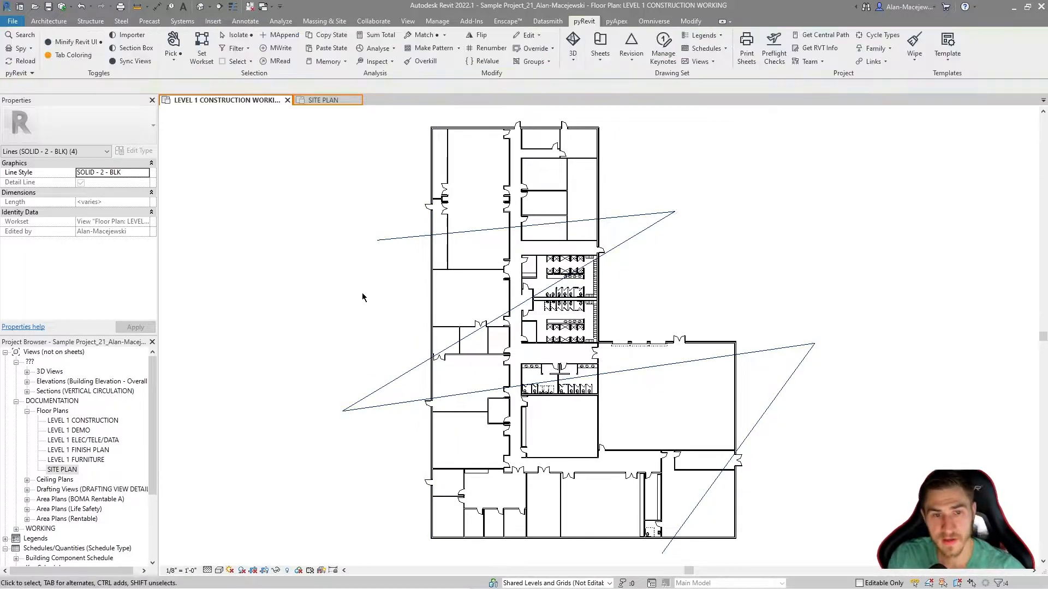
Step: Pick only the model elements across the whole floor plan, and clear the selection
{"action": "left_click", "coordinate": [173, 55]}
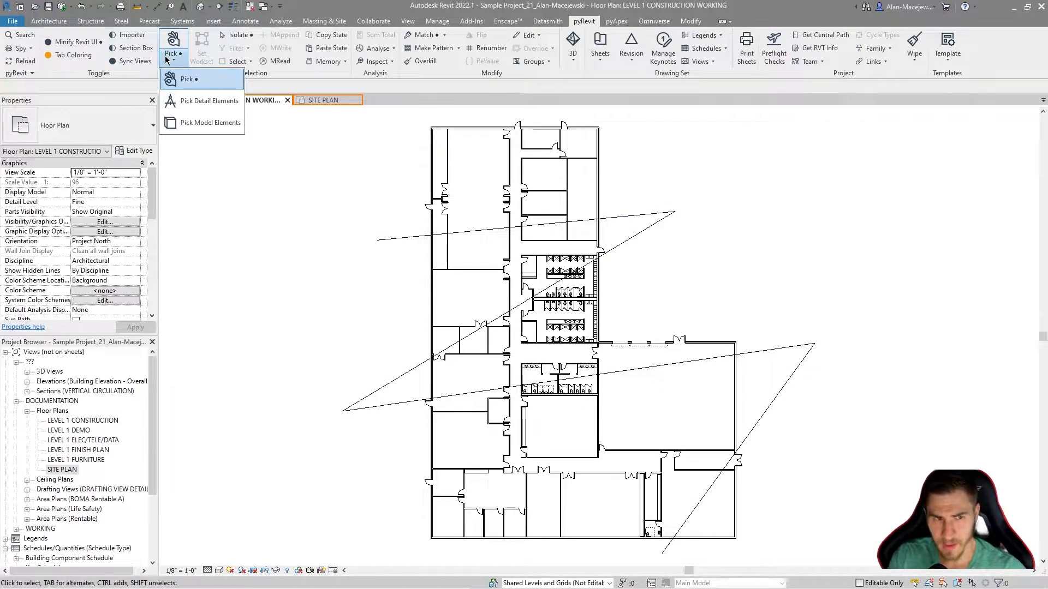
{"action": "left_click", "coordinate": [198, 124]}
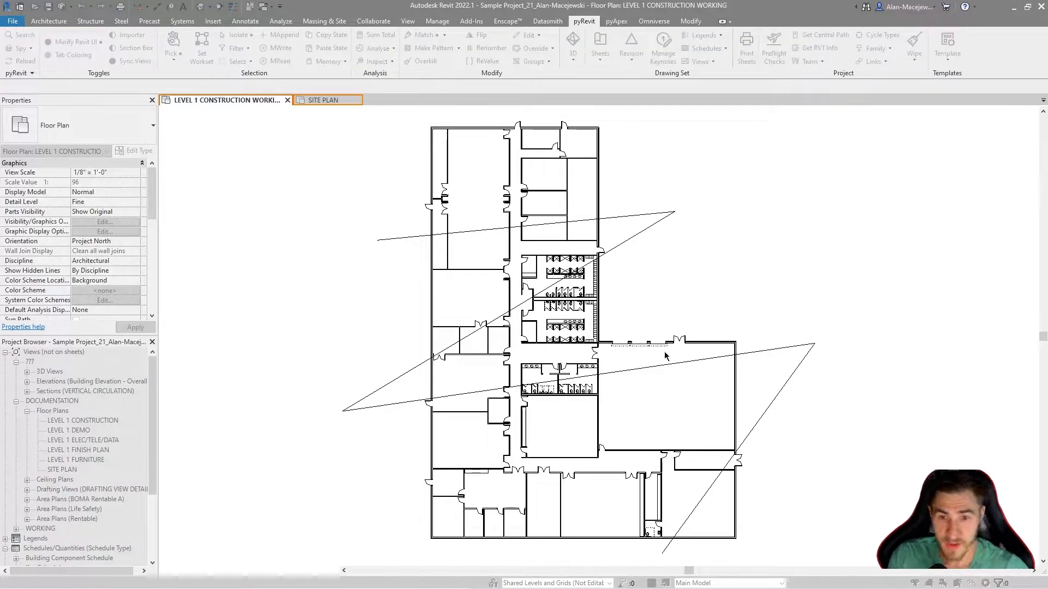
{"action": "left_click_drag", "start_coordinate": [947, 162], "coordinate": [292, 516]}
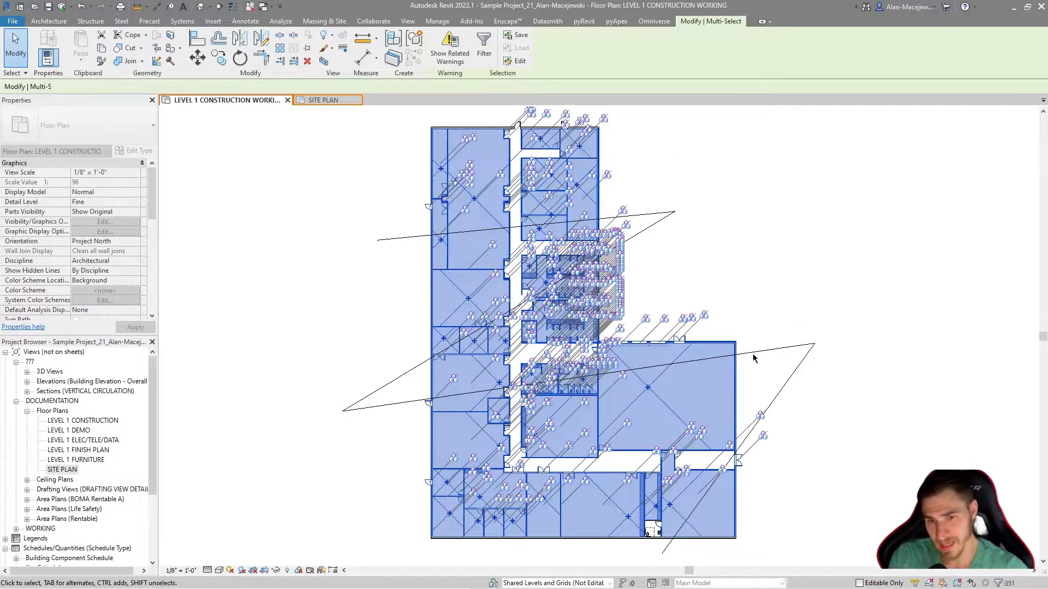
{"action": "key", "text": "Tab"}
{"action": "left_click", "coordinate": [809, 345]}
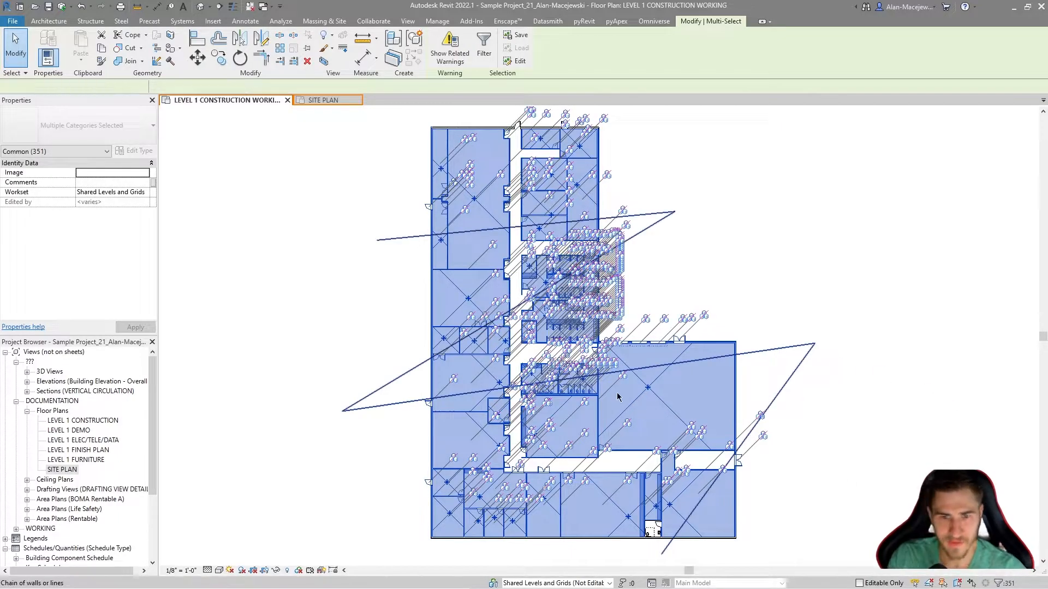
{"action": "left_click", "coordinate": [836, 294]}
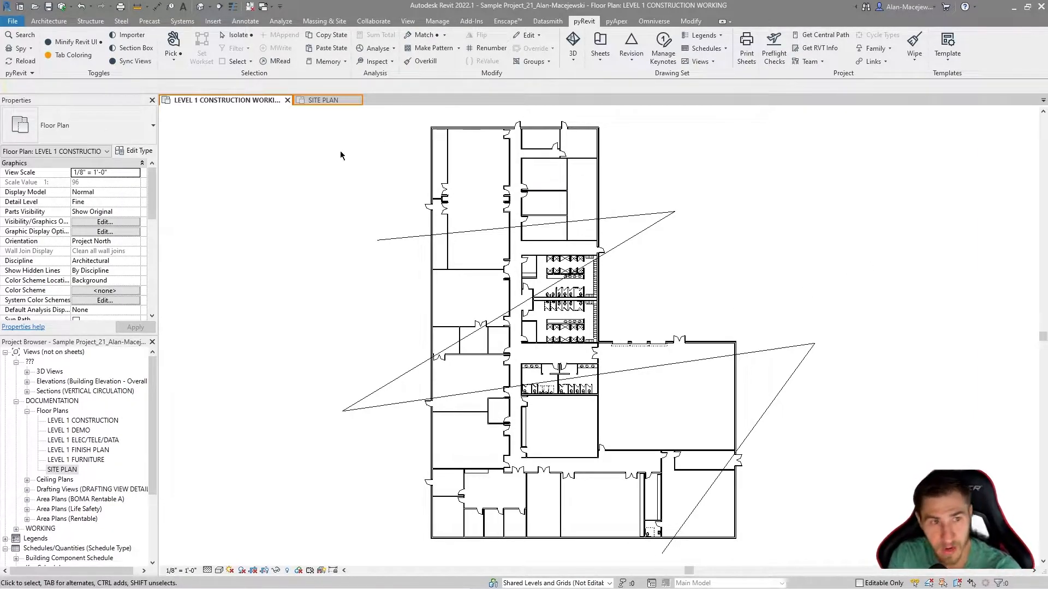
Step: Select the whole chain of zigzag detail lines and delete it
{"action": "key", "text": "Tab"}
{"action": "left_click", "coordinate": [808, 352]}
{"action": "key", "text": "Delete"}
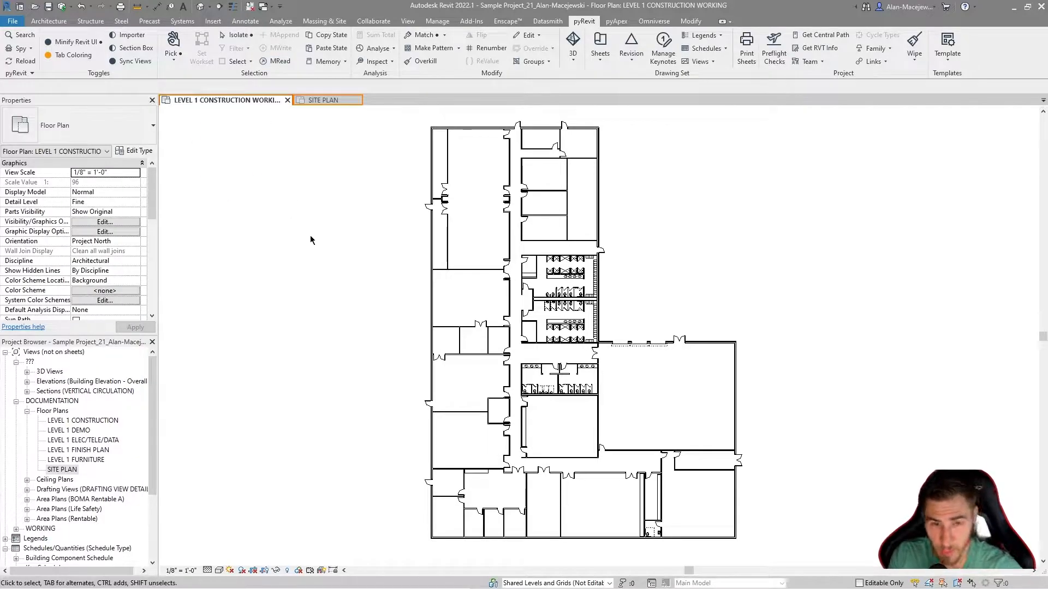
Step: Select the vertical partition wall in the upper-left room, check the pyRevit selection tools, and clear the selection
{"action": "left_click", "coordinate": [450, 240]}
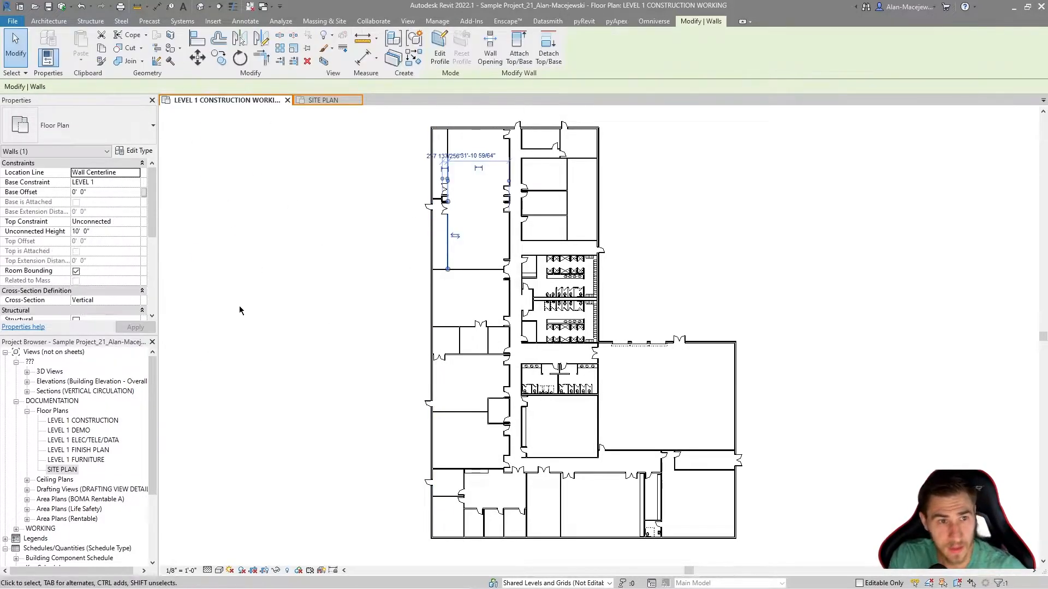
{"action": "left_click", "coordinate": [584, 22]}
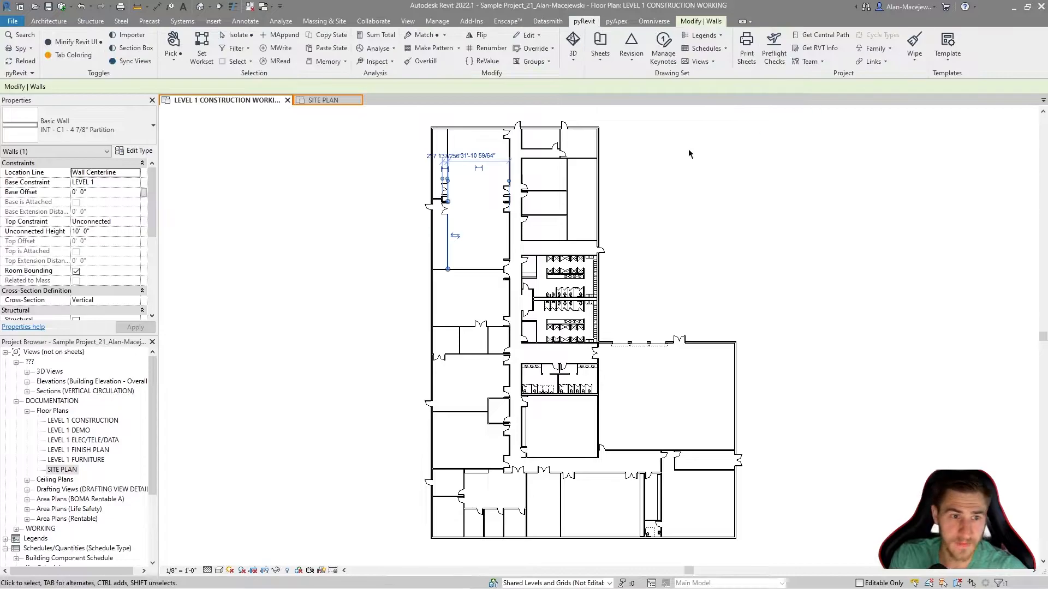
{"action": "left_click", "coordinate": [297, 342]}
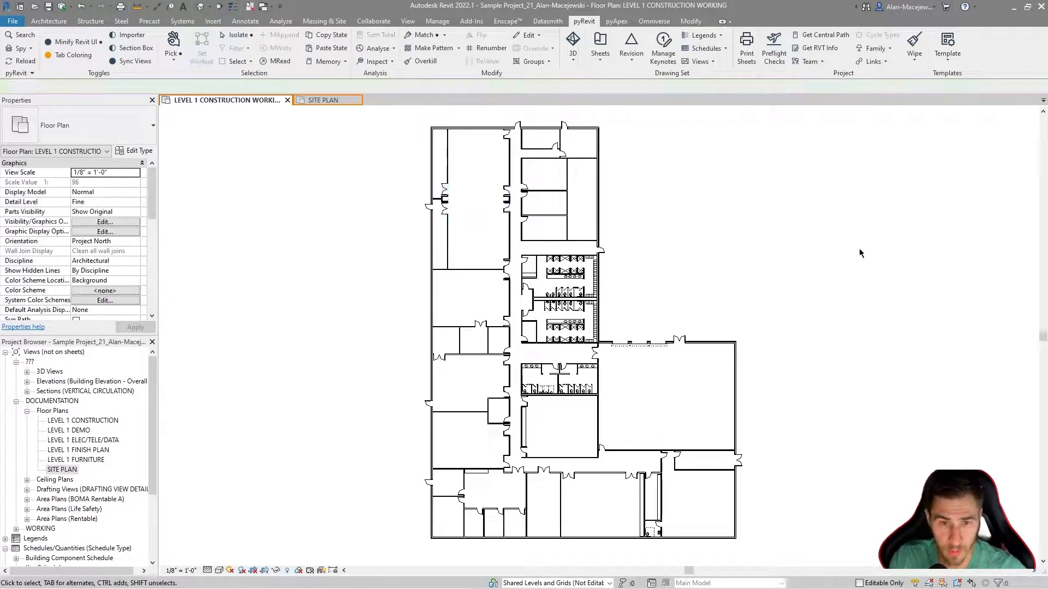
Step: Make ARCHITECTURE the active workset in the project's Worksets settings
{"action": "left_click", "coordinate": [373, 22]}
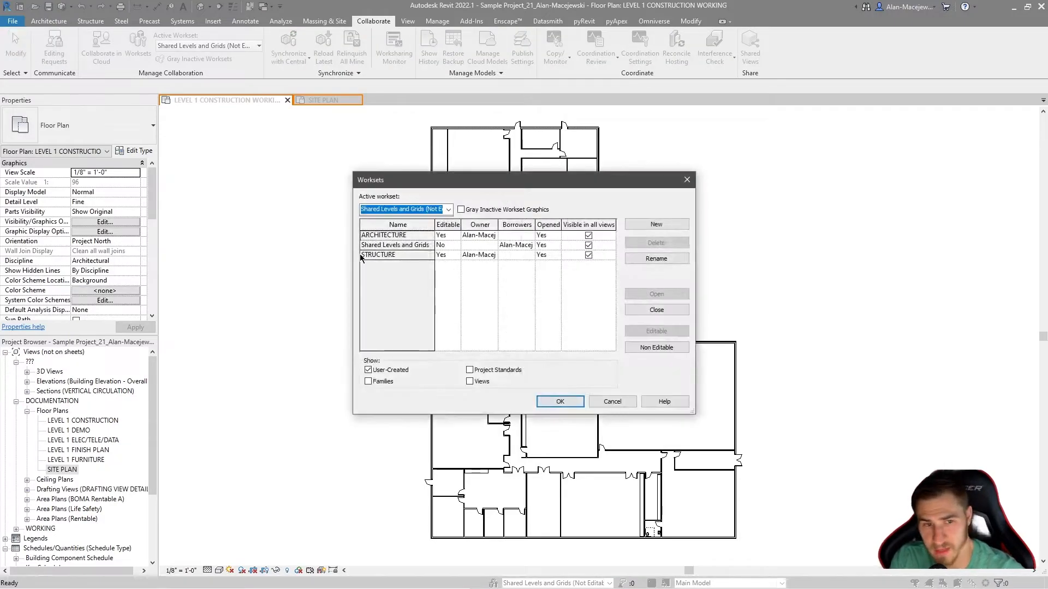
{"action": "left_click", "coordinate": [401, 234]}
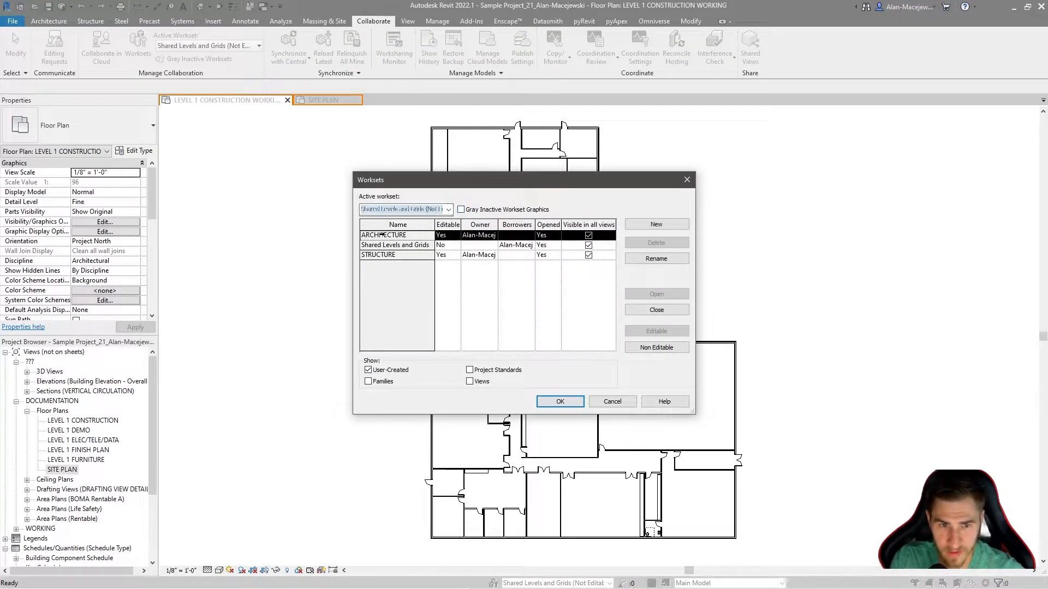
{"action": "key", "text": "Down"}
{"action": "key", "text": "Down"}
{"action": "left_click", "coordinate": [401, 233]}
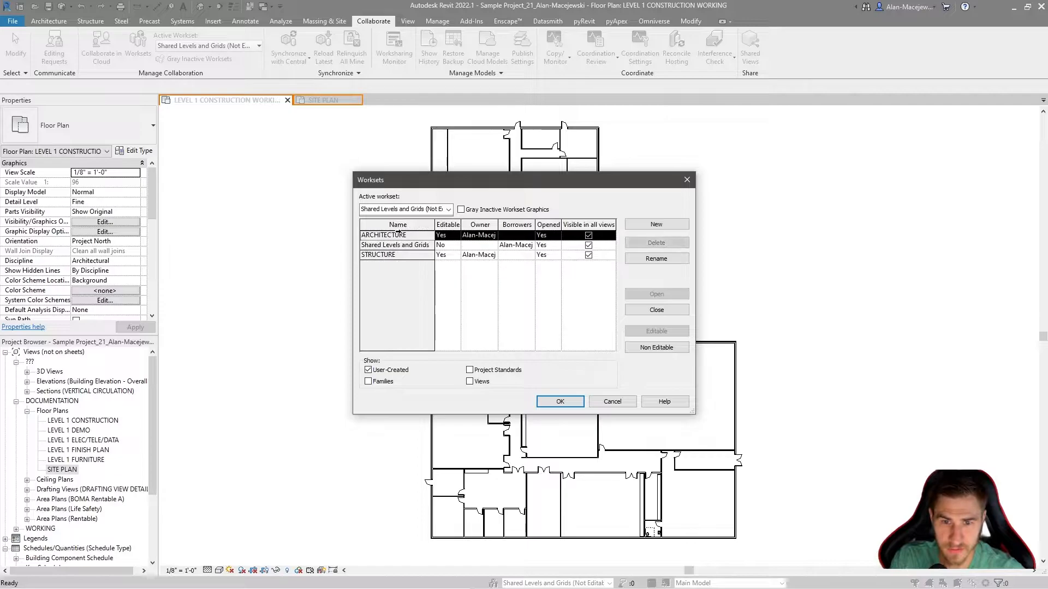
{"action": "left_click", "coordinate": [448, 209]}
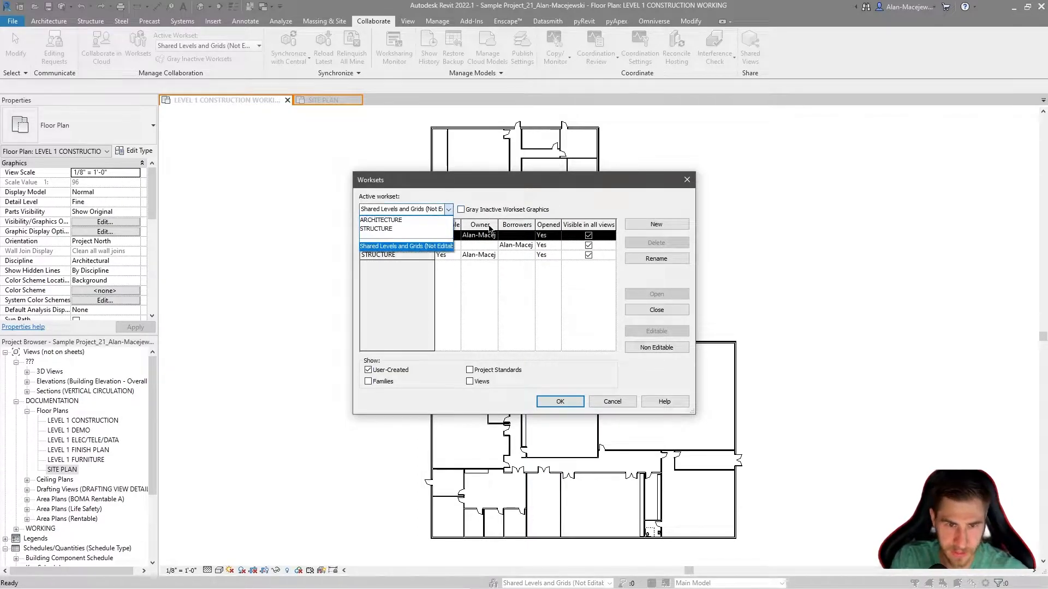
{"action": "left_click", "coordinate": [378, 218]}
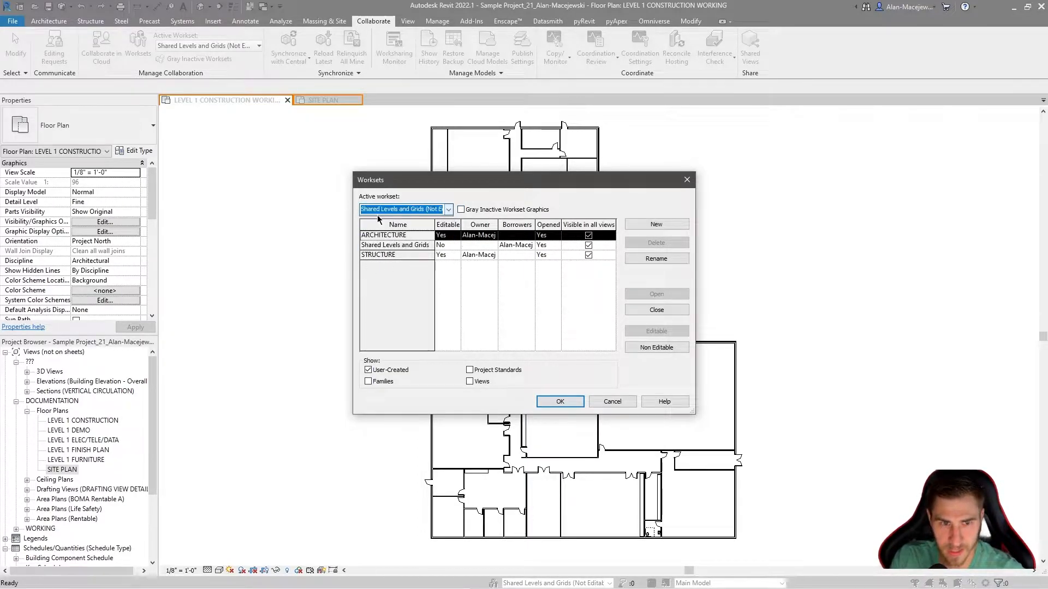
{"action": "left_click", "coordinate": [448, 210]}
{"action": "left_click", "coordinate": [445, 215]}
{"action": "left_click", "coordinate": [579, 406]}
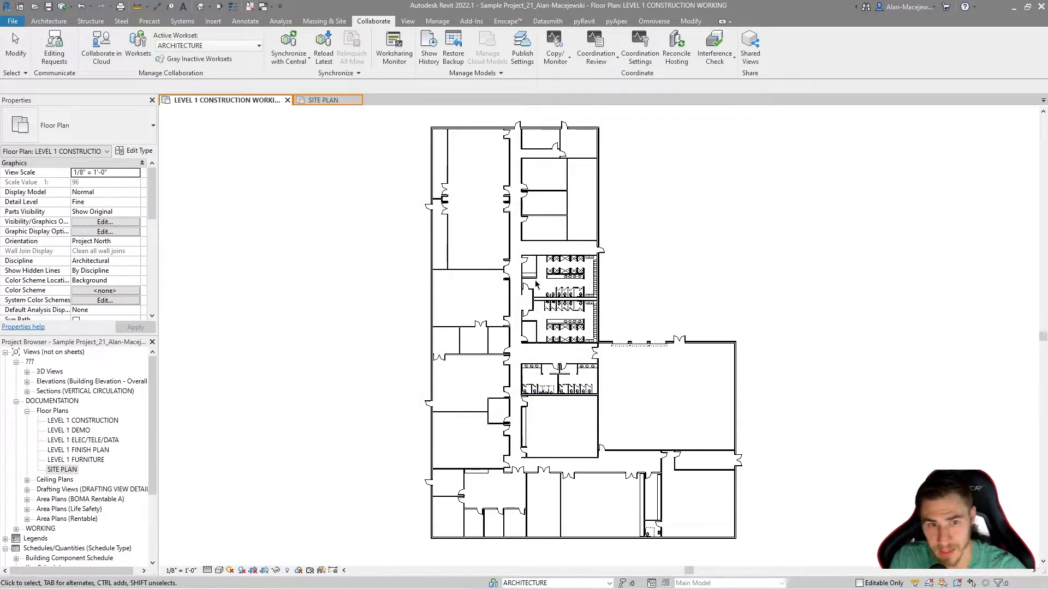
Step: Check which workset the upper-left partition wall belongs to, and clear the selection
{"action": "left_click", "coordinate": [451, 236]}
{"action": "scroll", "coordinate": [103, 236], "scroll_direction": "down", "scroll_amount": 5}
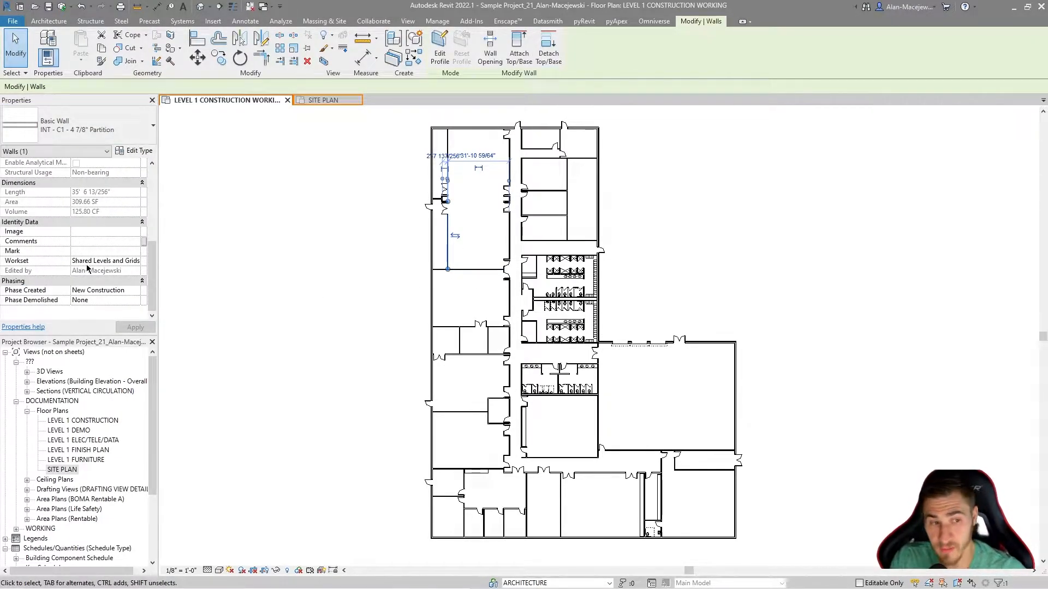
{"action": "left_click", "coordinate": [347, 297]}
Step: Select the elements along the plan's right exterior wall and use Set Workset to make their Shared Levels and Grids workset active
{"action": "scroll", "coordinate": [471, 197], "scroll_direction": "up", "scroll_amount": 2}
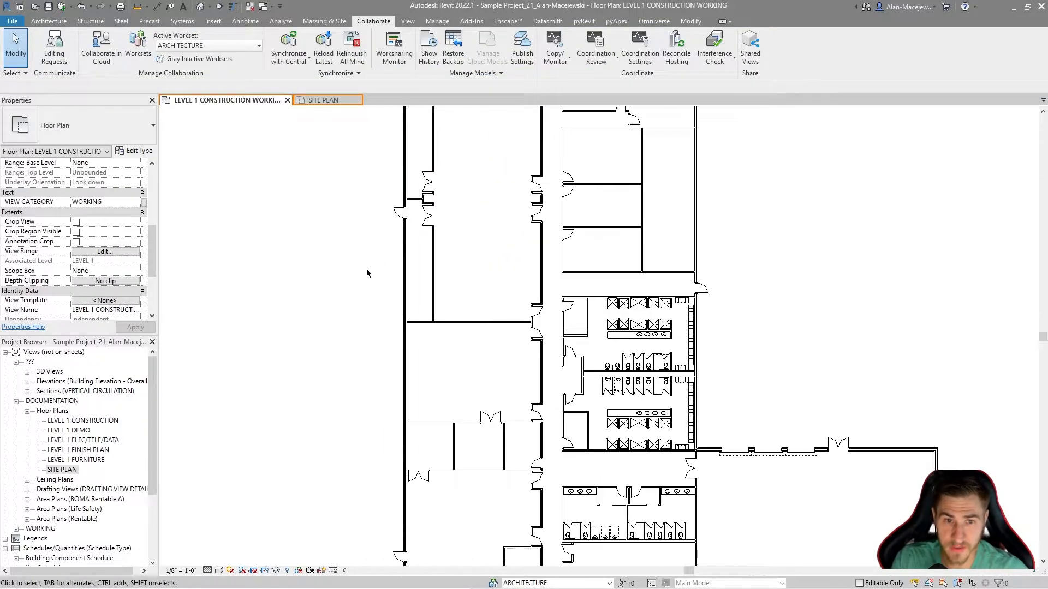
{"action": "middle_click_drag", "start_coordinate": [529, 430], "coordinate": [490, 148]}
{"action": "middle_click_drag", "start_coordinate": [924, 308], "coordinate": [825, 357]}
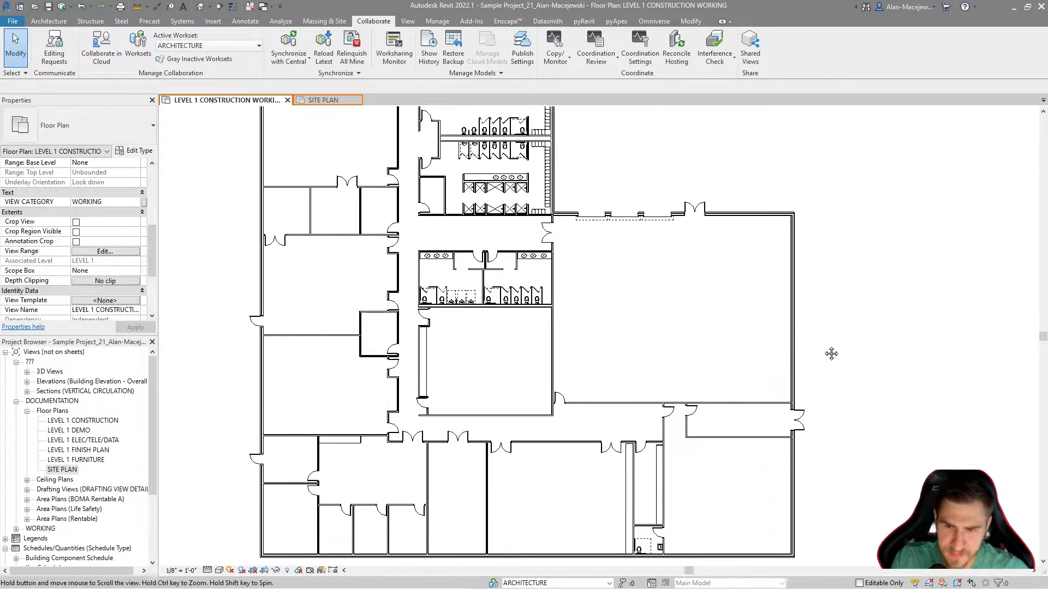
{"action": "left_click_drag", "start_coordinate": [877, 193], "coordinate": [769, 548]}
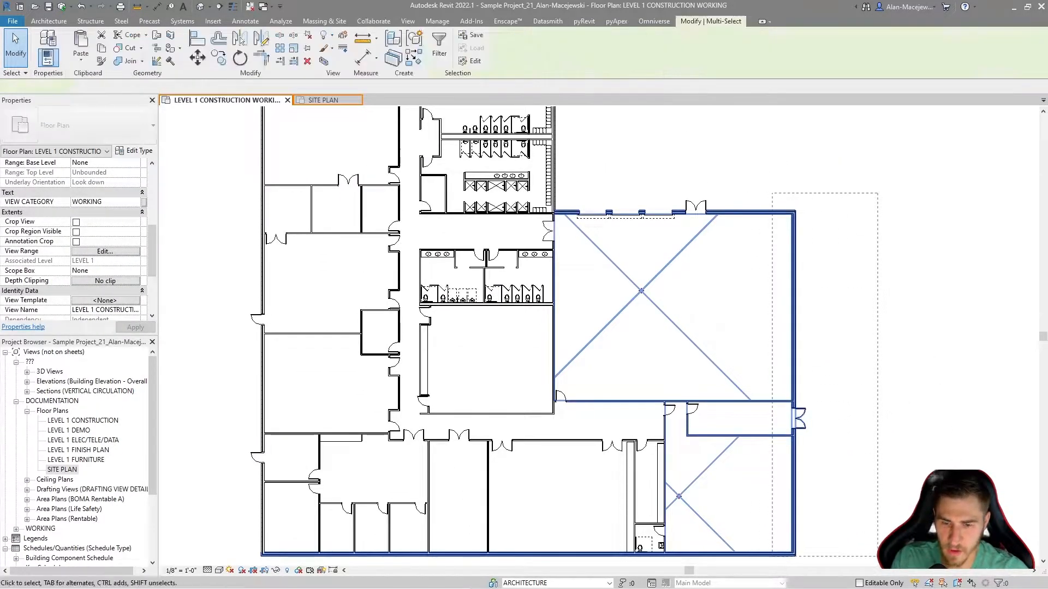
{"action": "middle_click_drag", "start_coordinate": [863, 430], "coordinate": [793, 404]}
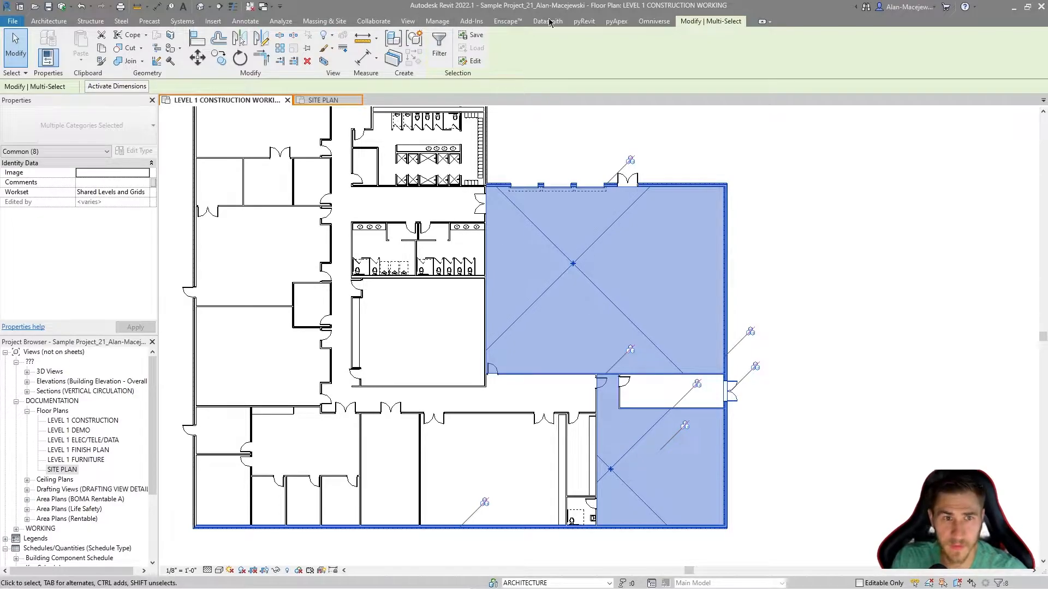
{"action": "left_click", "coordinate": [593, 23]}
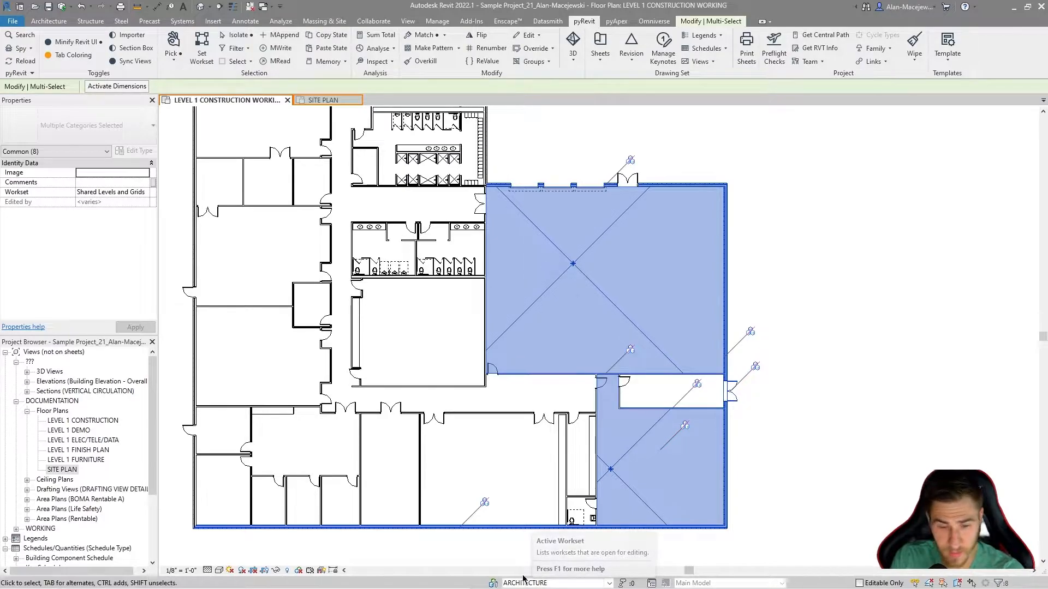
{"action": "left_click", "coordinate": [201, 47]}
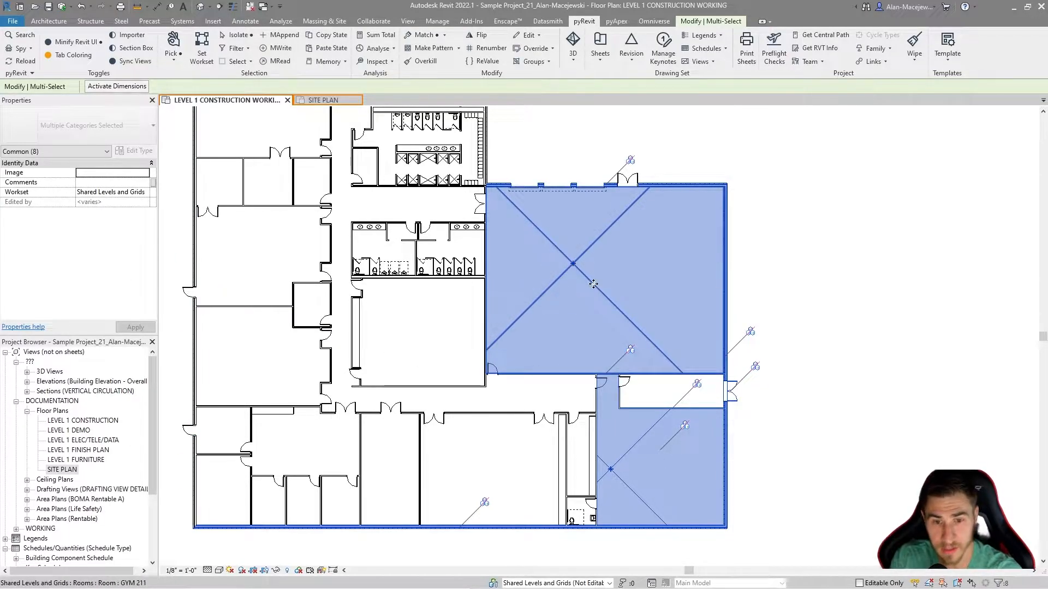
Step: Clear the current selection, check which workset the toilet partition in the central restroom belongs to, and deselect it
{"action": "left_click", "coordinate": [916, 322]}
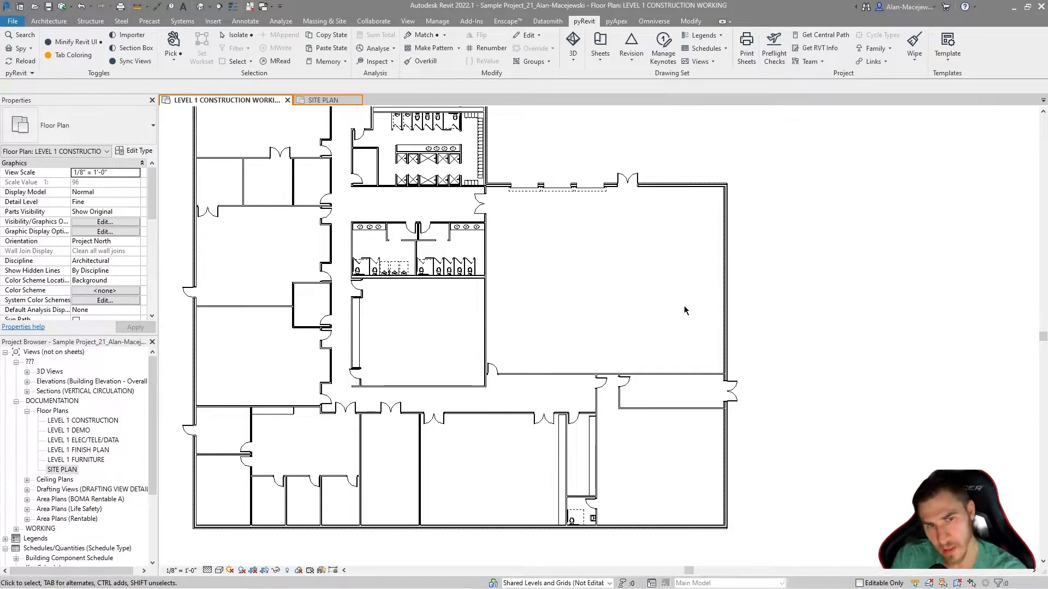
{"action": "middle_click_drag", "start_coordinate": [696, 296], "coordinate": [724, 311]}
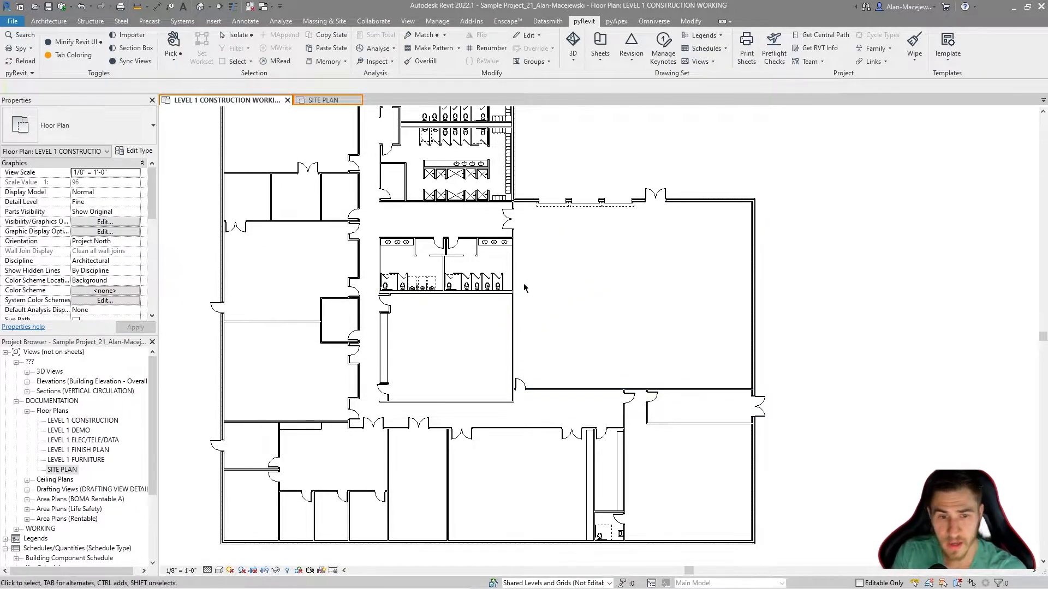
{"action": "left_click", "coordinate": [500, 279]}
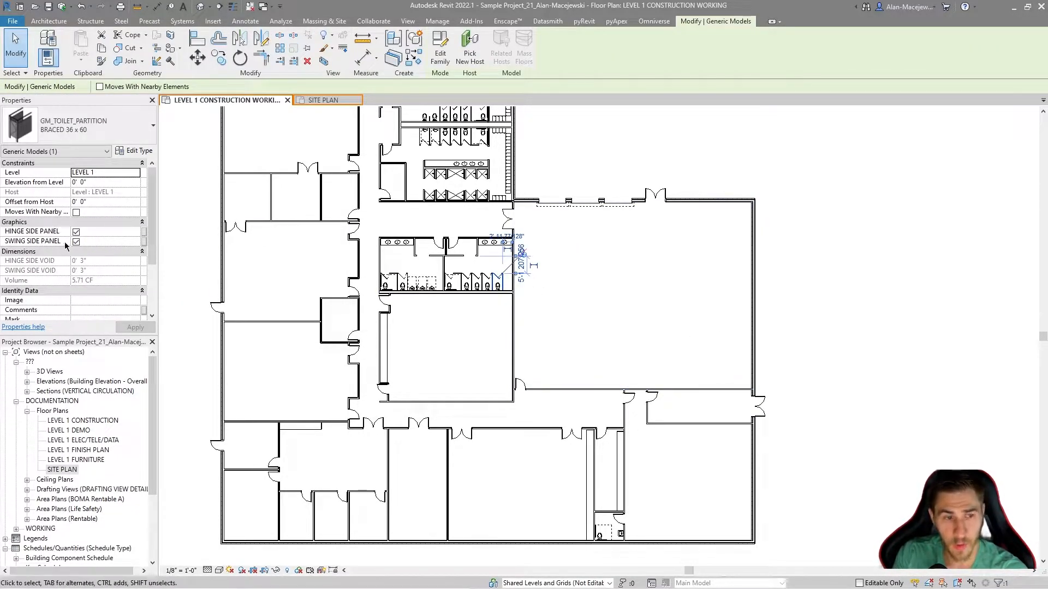
{"action": "scroll", "coordinate": [77, 245], "scroll_direction": "down", "scroll_amount": 3}
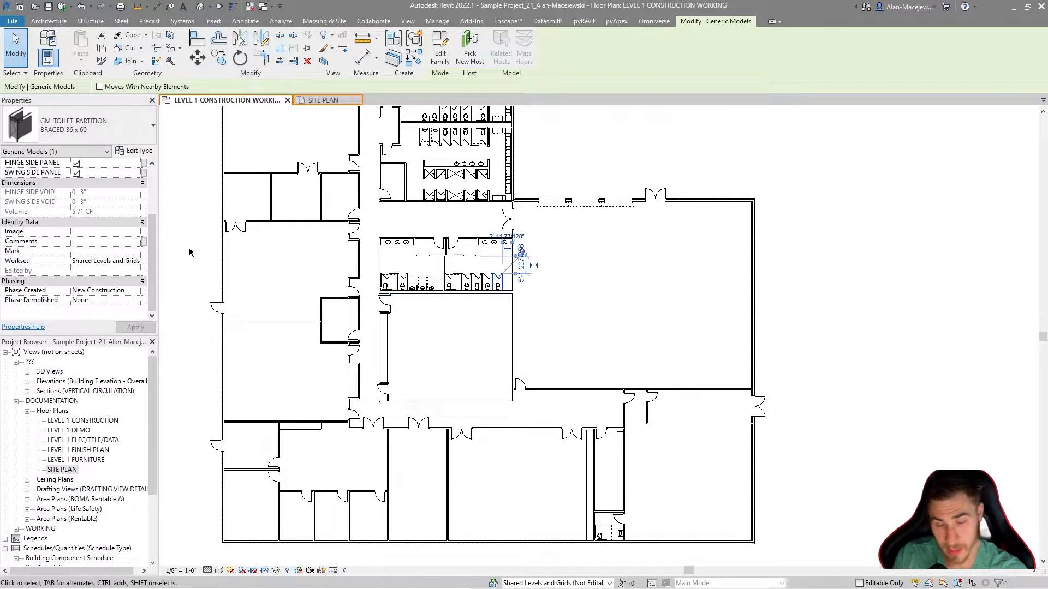
{"action": "left_click", "coordinate": [840, 252]}
Step: Make ARCHITECTURE the active workset
{"action": "middle_click_drag", "start_coordinate": [791, 317], "coordinate": [793, 332]}
{"action": "left_click", "coordinate": [606, 583]}
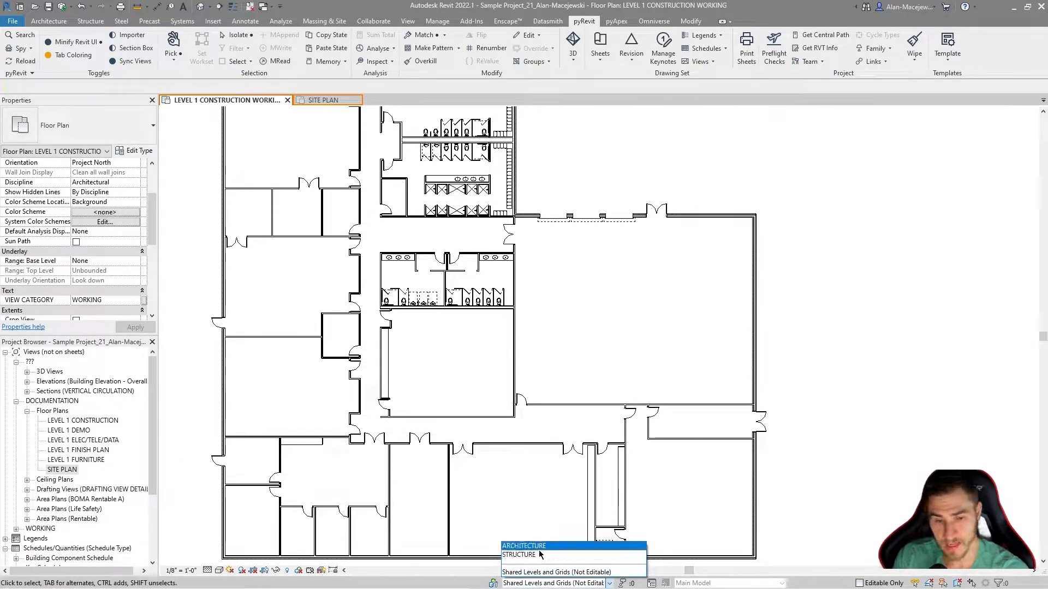
{"action": "left_click", "coordinate": [523, 546]}
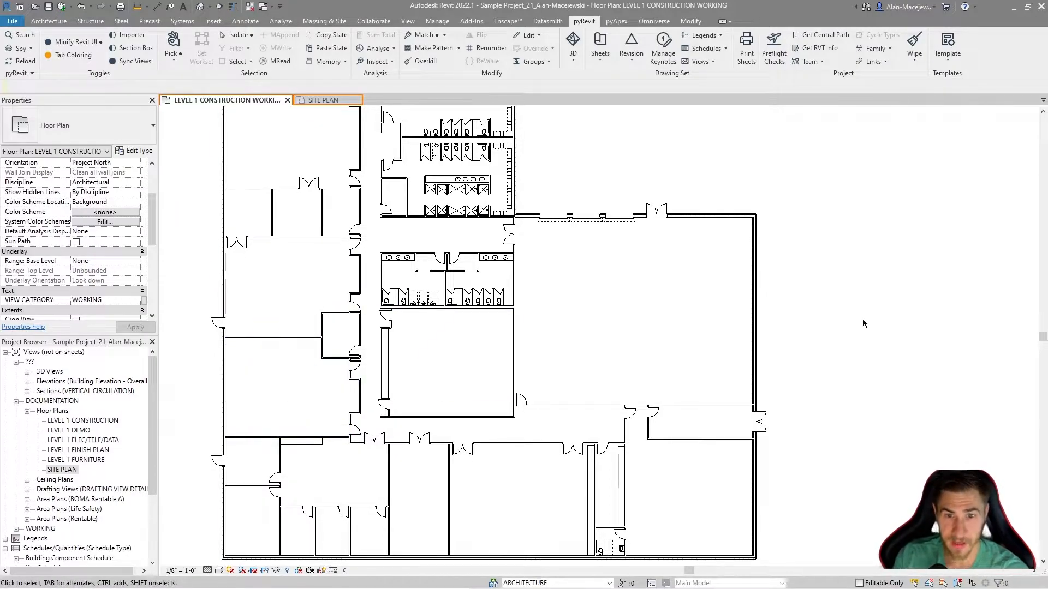
Step: Select the right exterior brick wall, check the pyRevit selection tools, and clear the selection
{"action": "left_click", "coordinate": [758, 298]}
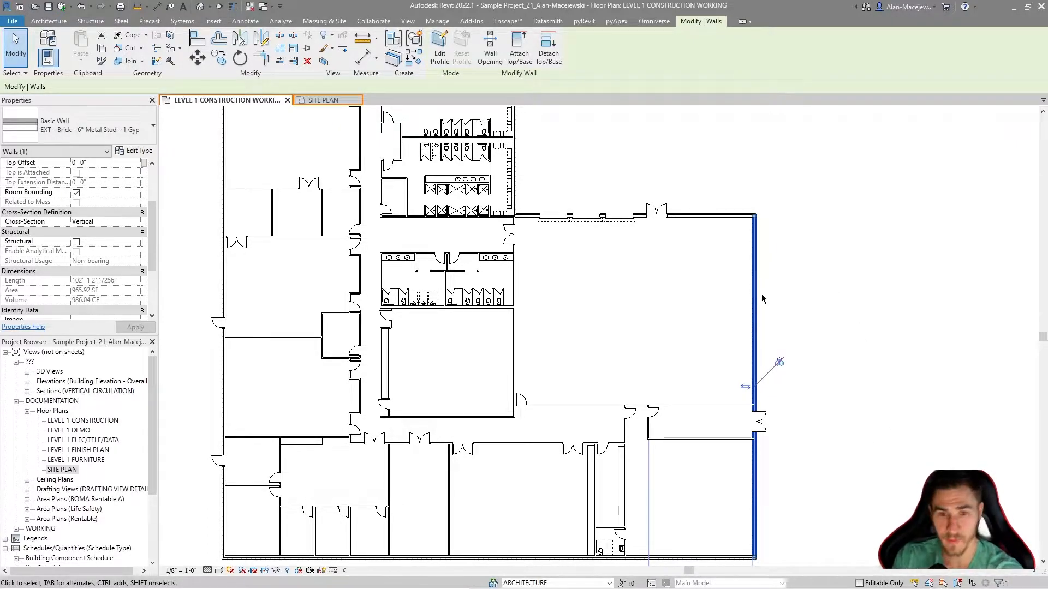
{"action": "left_click", "coordinate": [583, 21]}
{"action": "left_click", "coordinate": [590, 162]}
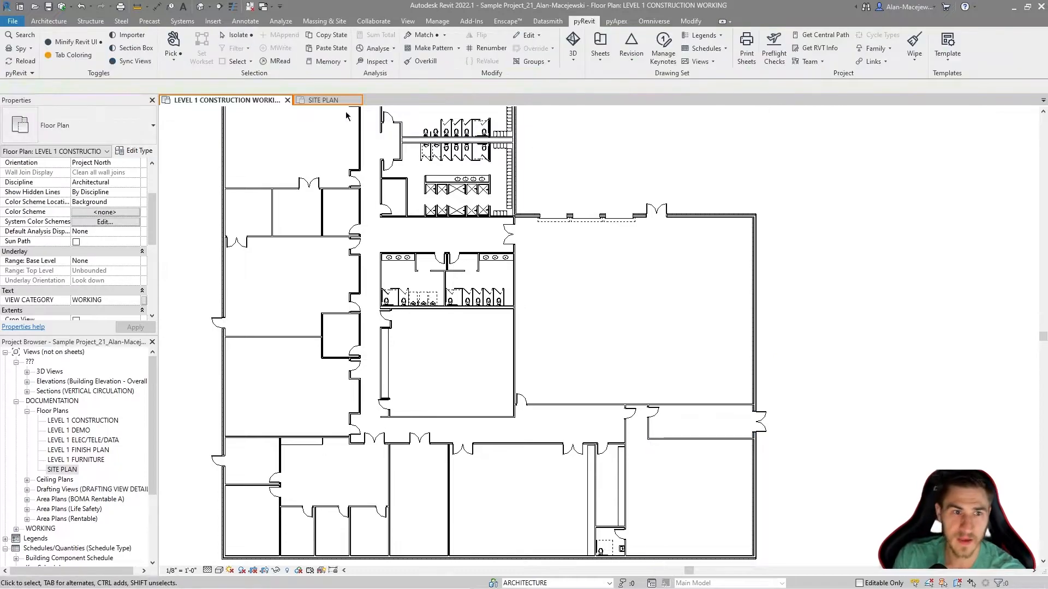
Step: Check the view's temporary hide/isolate options without applying any of them
{"action": "scroll", "coordinate": [626, 235], "scroll_direction": "down", "scroll_amount": 3}
{"action": "scroll", "coordinate": [432, 140], "scroll_direction": "up", "scroll_amount": 2}
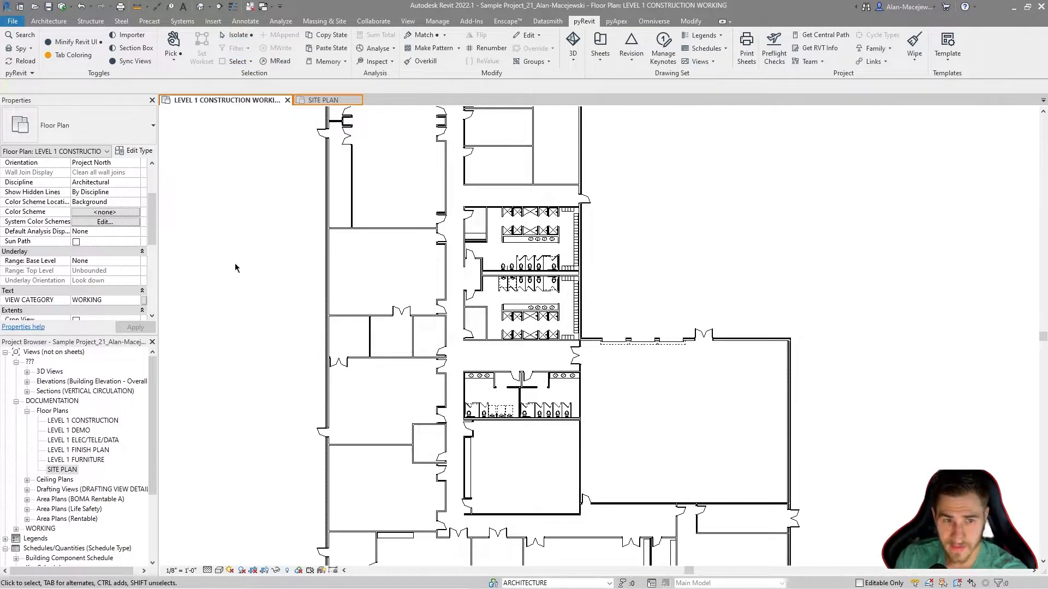
{"action": "left_click", "coordinate": [275, 570]}
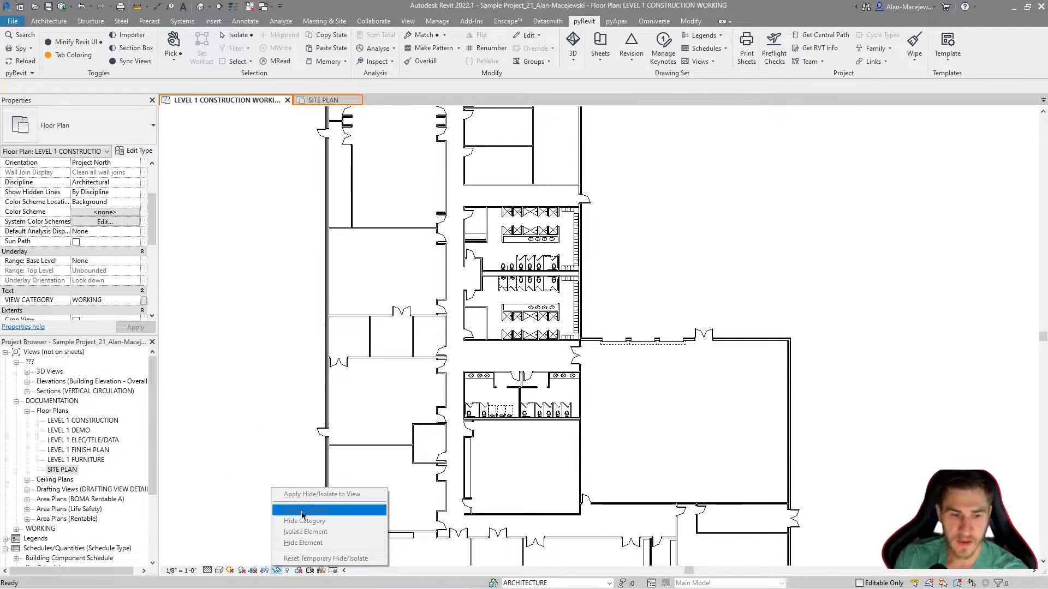
{"action": "left_click", "coordinate": [254, 320]}
{"action": "middle_click_drag", "start_coordinate": [254, 276], "coordinate": [245, 313]}
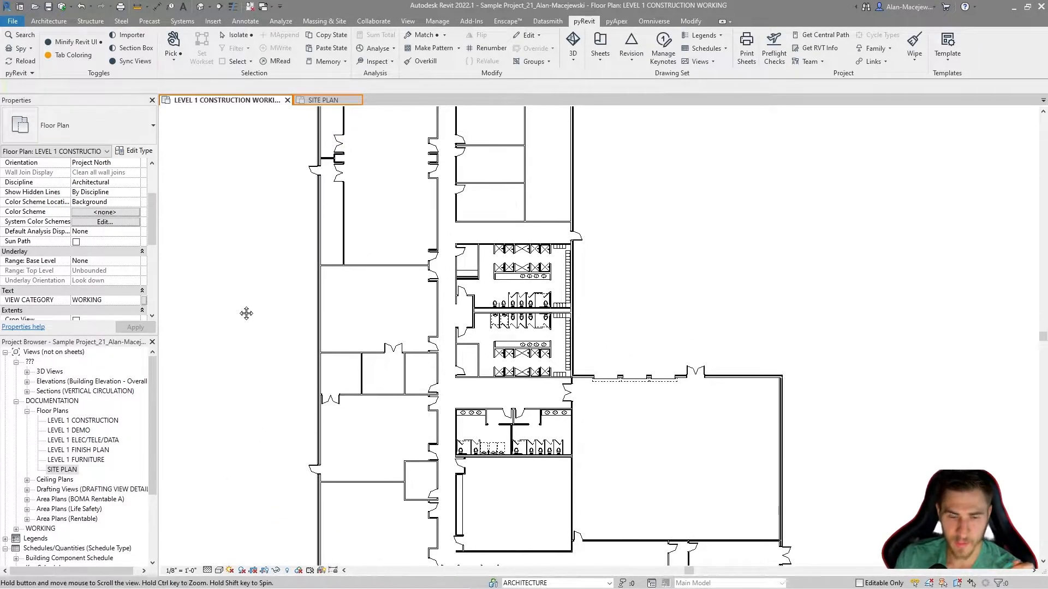
Step: Select the elements across the building's upper wing and use pyRevit's Isolate to temporarily isolate the Walls category
{"action": "middle_click_drag", "start_coordinate": [637, 326], "coordinate": [658, 409]}
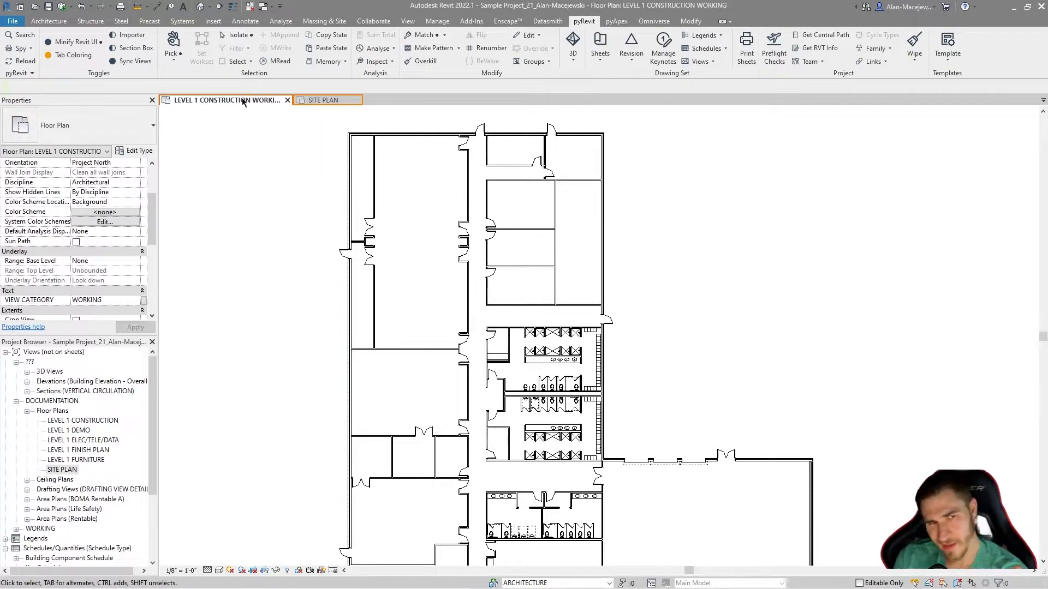
{"action": "middle_click_drag", "start_coordinate": [257, 222], "coordinate": [281, 236]}
{"action": "left_click_drag", "start_coordinate": [659, 120], "coordinate": [303, 332]}
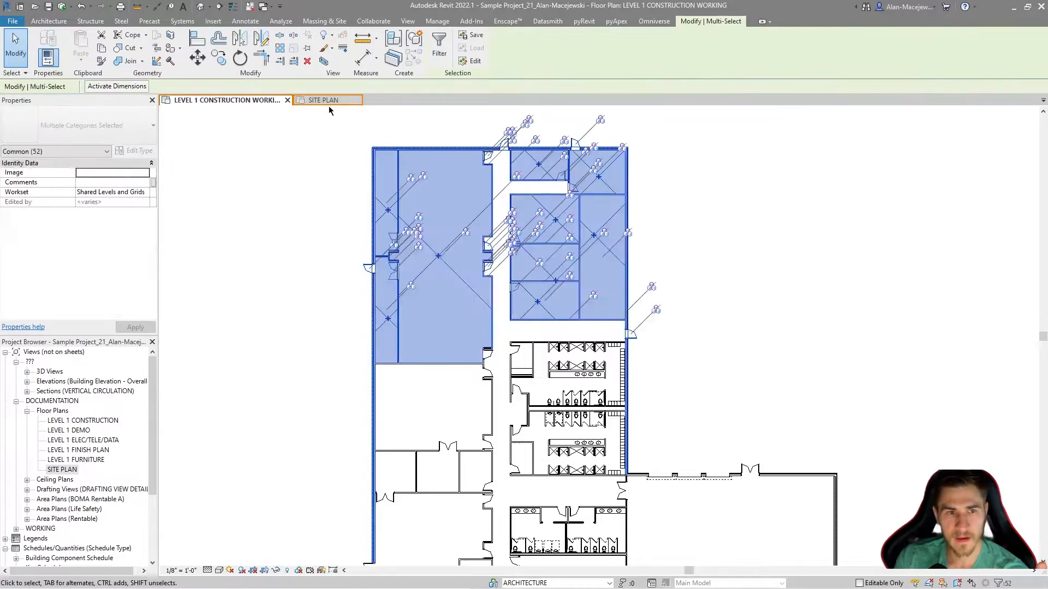
{"action": "left_click", "coordinate": [590, 23]}
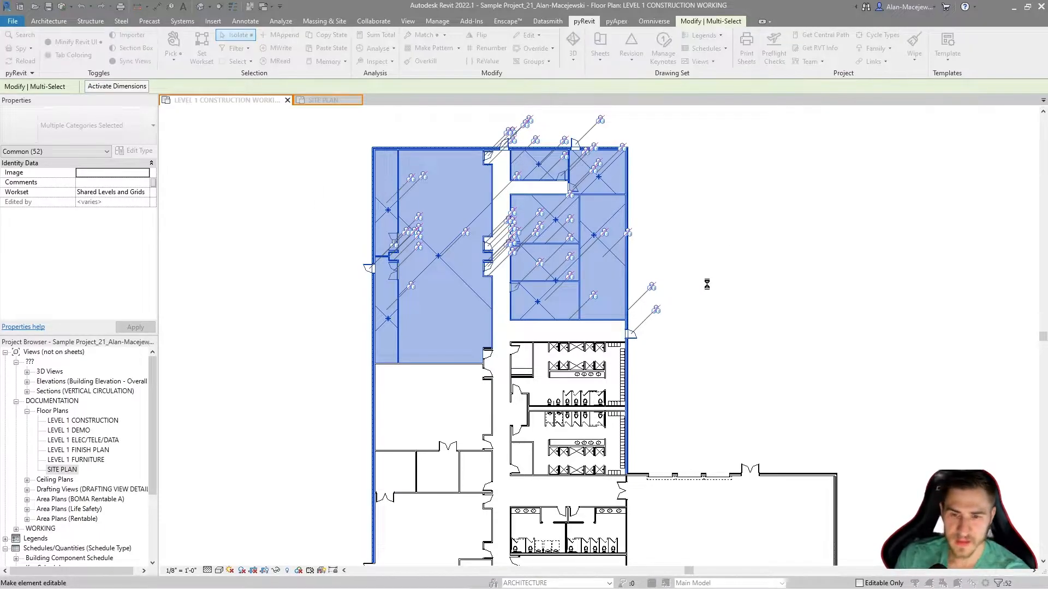
{"action": "scroll", "coordinate": [527, 256], "scroll_direction": "down", "scroll_amount": 8}
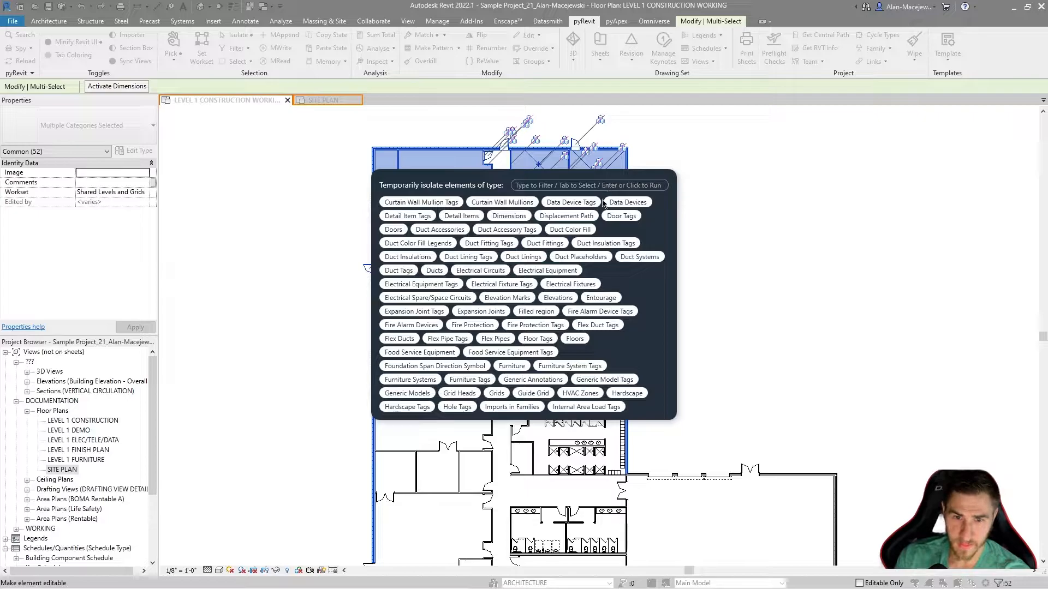
{"action": "scroll", "coordinate": [500, 335], "scroll_direction": "up", "scroll_amount": 5}
{"action": "scroll", "coordinate": [548, 314], "scroll_direction": "up", "scroll_amount": 3}
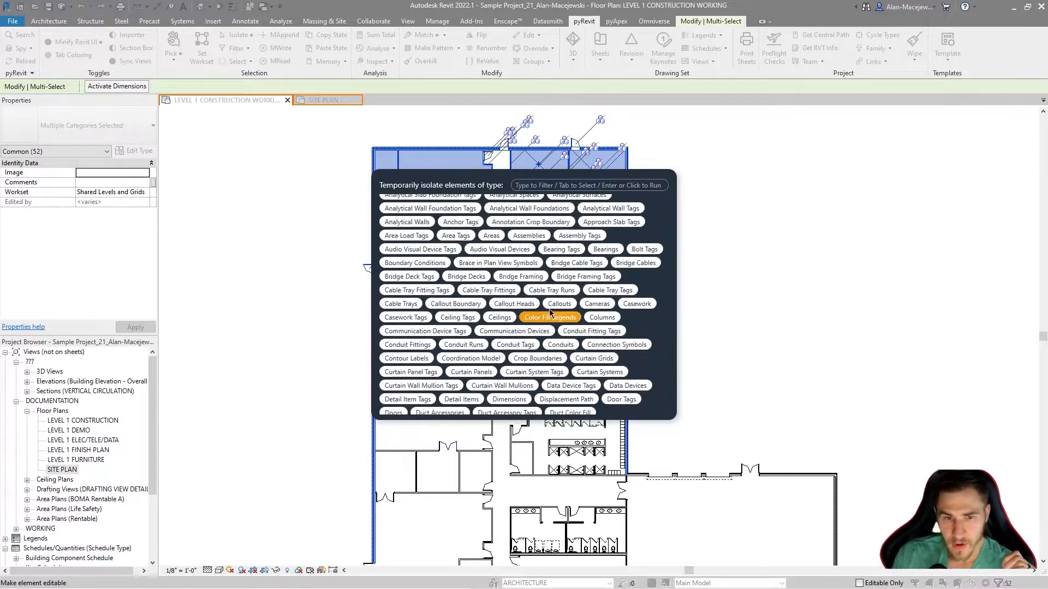
{"action": "scroll", "coordinate": [590, 256], "scroll_direction": "down", "scroll_amount": 15}
{"action": "scroll", "coordinate": [590, 256], "scroll_direction": "down", "scroll_amount": 15}
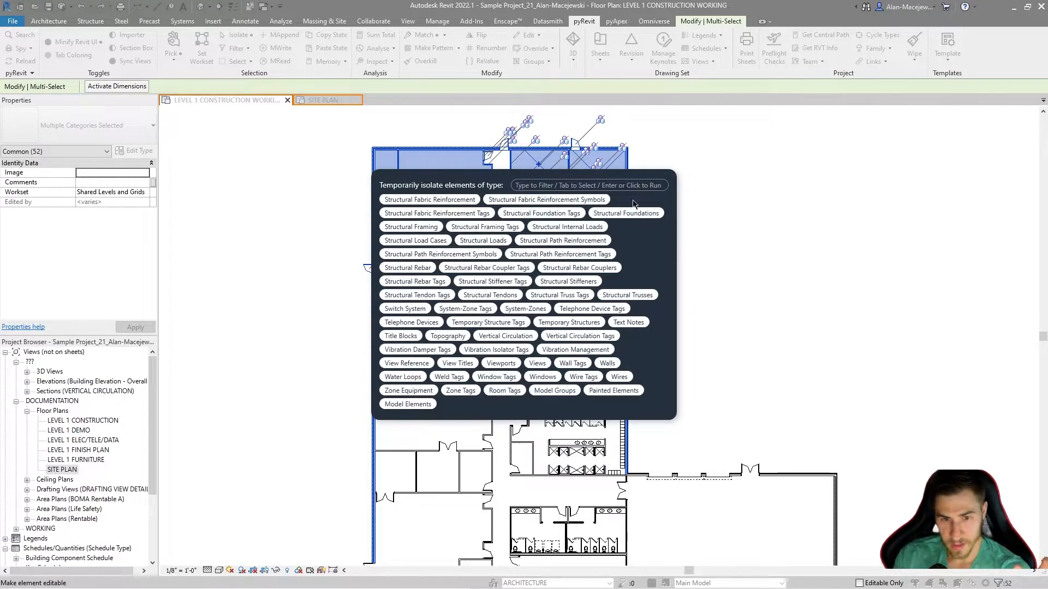
{"action": "left_click", "coordinate": [617, 364]}
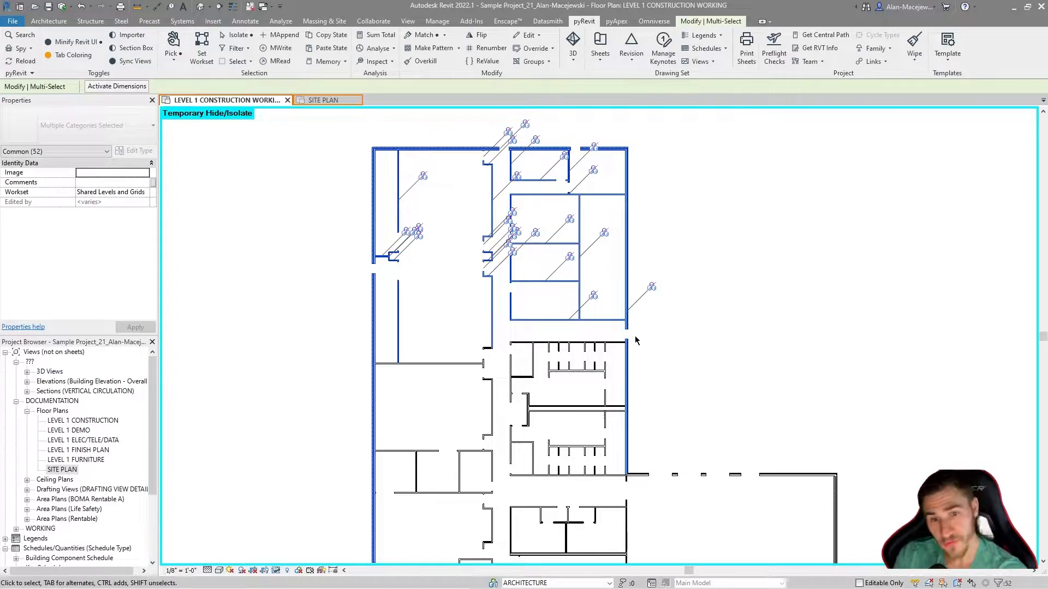
Step: Clear the selection and reset the temporary isolation of the walls
{"action": "key", "text": "Delete"}
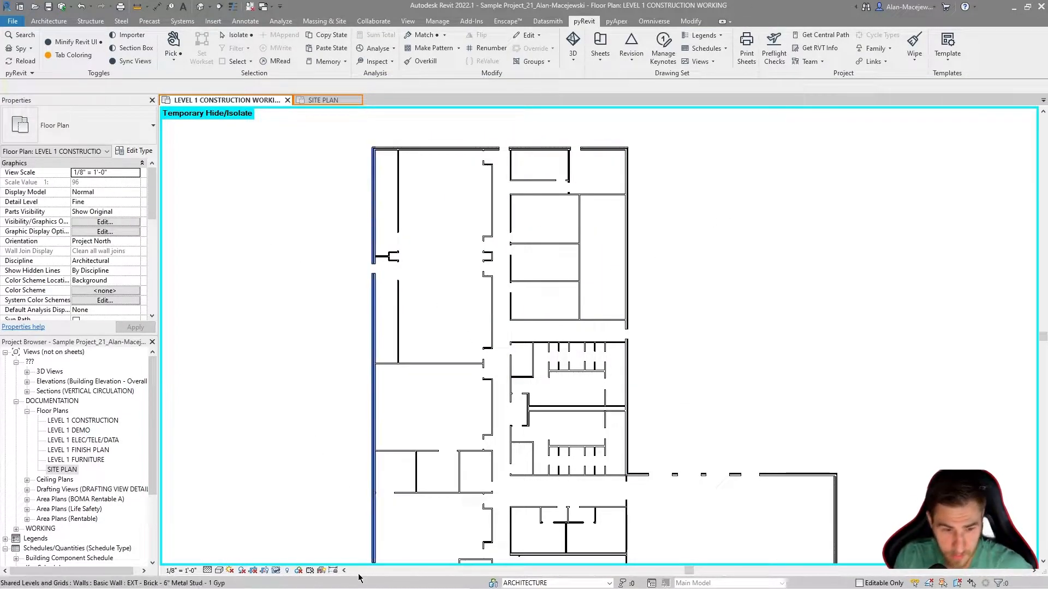
{"action": "left_click", "coordinate": [275, 570]}
{"action": "left_click", "coordinate": [327, 557]}
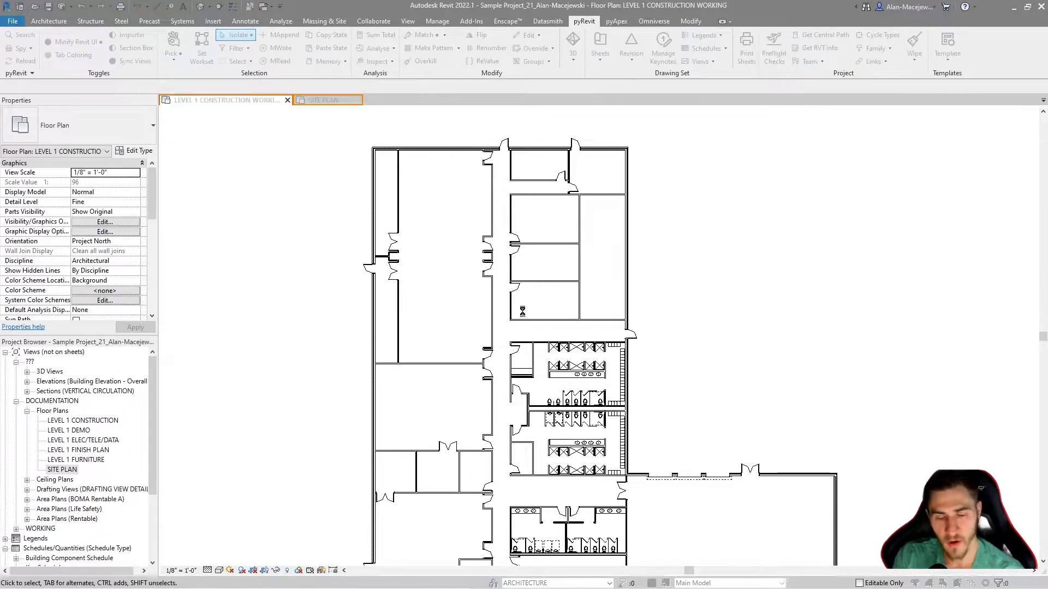
Step: Temporarily isolate the Doors category with pyRevit's Isolate, and reset the isolation to show the full plan
{"action": "scroll", "coordinate": [502, 295], "scroll_direction": "down", "scroll_amount": 7}
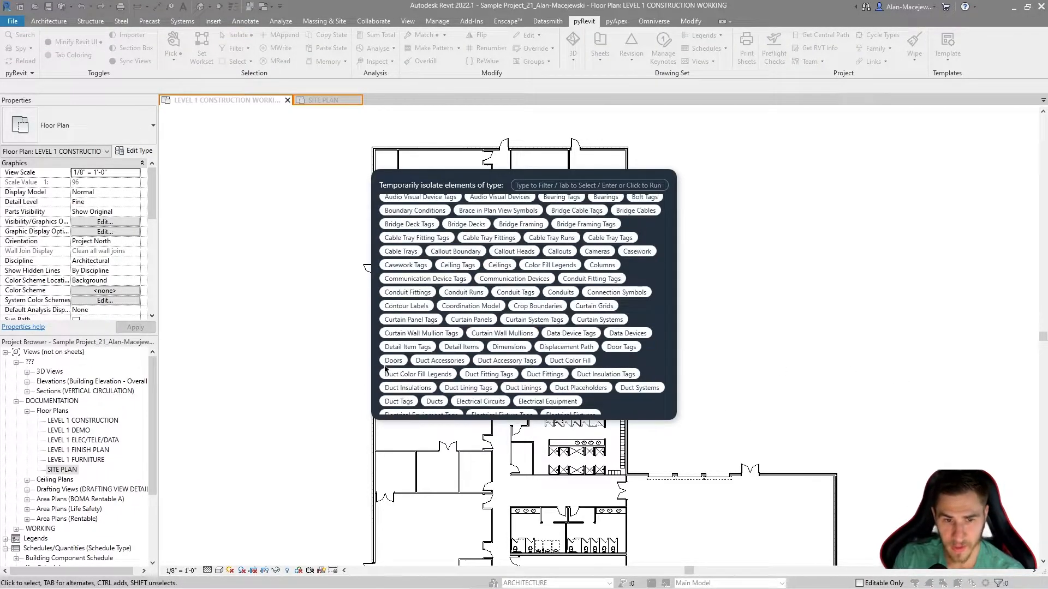
{"action": "key", "text": "Escape"}
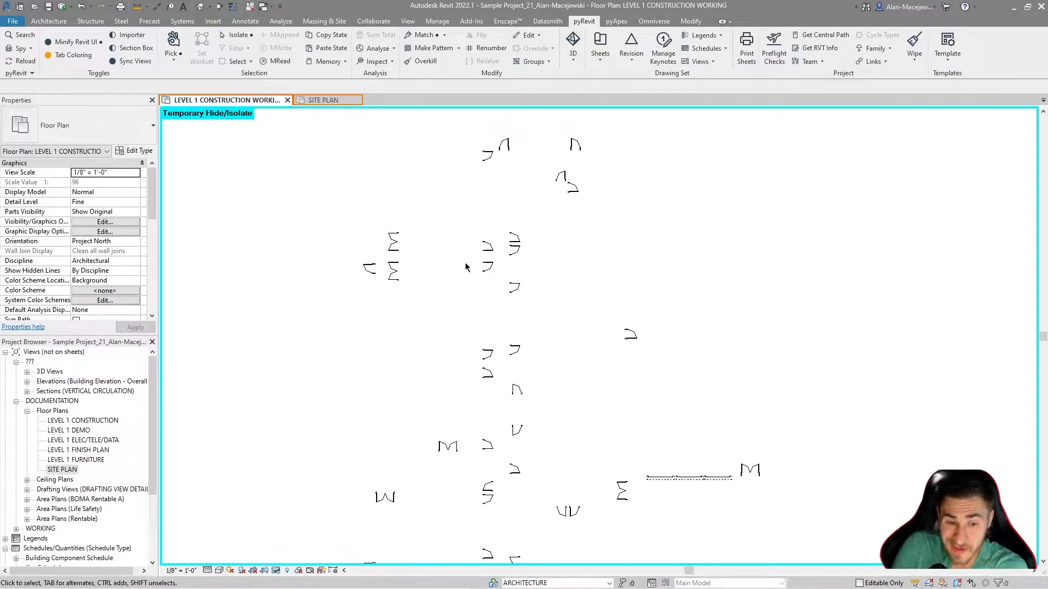
{"action": "left_click", "coordinate": [275, 570]}
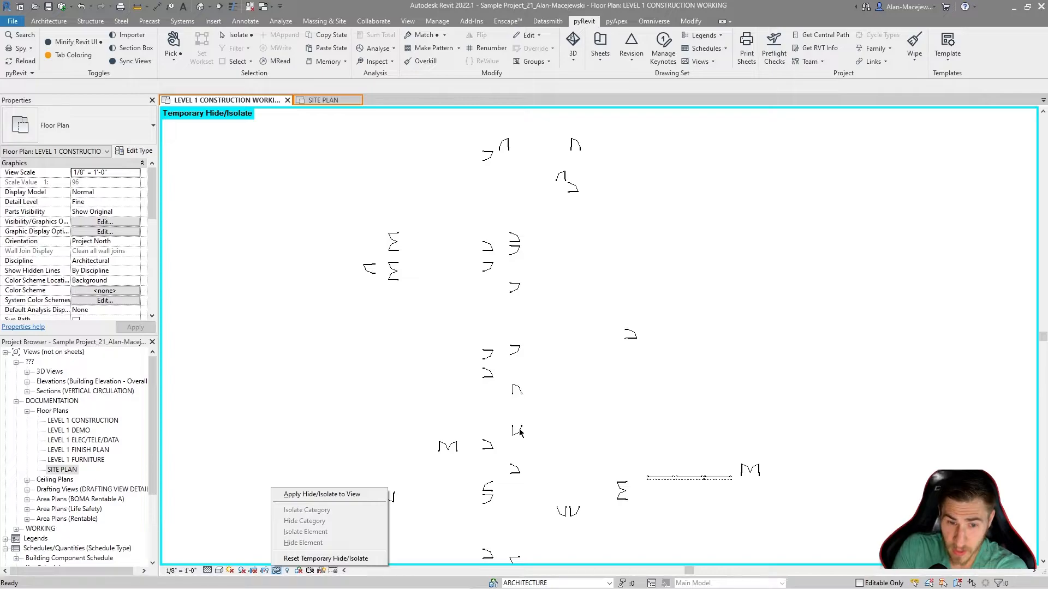
{"action": "left_click", "coordinate": [365, 440]}
{"action": "left_click", "coordinate": [275, 571]}
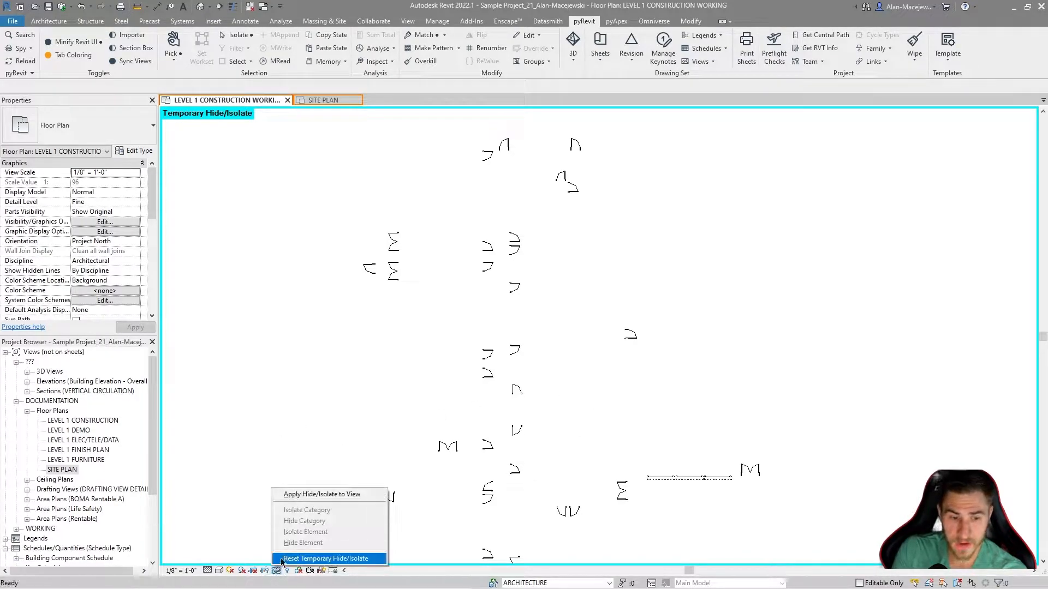
{"action": "left_click", "coordinate": [306, 559]}
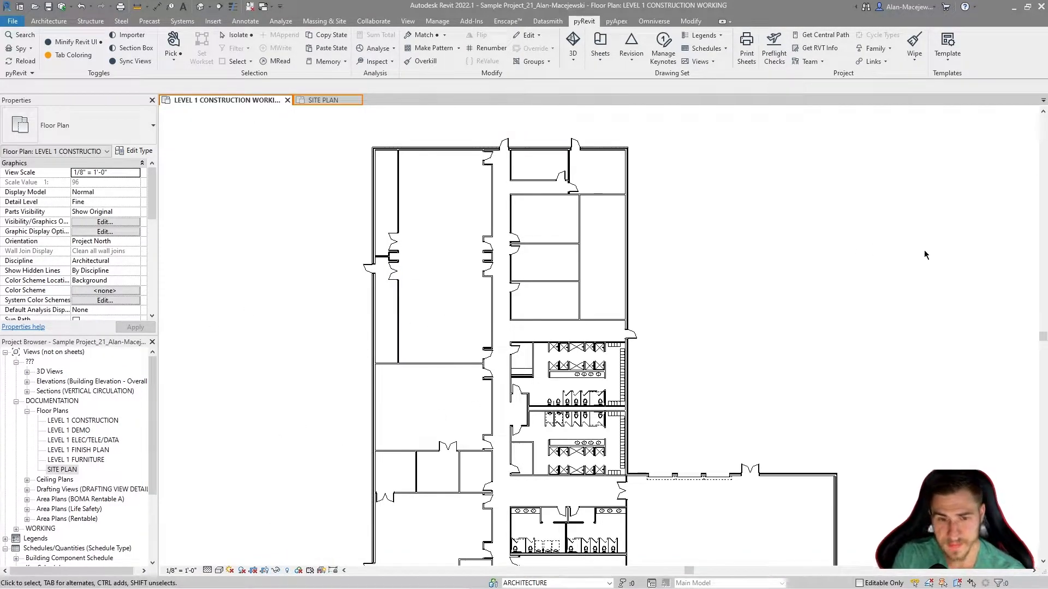
Step: Select a single interior door along the upper corridor, isolate its category with Revit's own temporary Isolate Category, and reset the isolation
{"action": "left_click", "coordinate": [515, 238]}
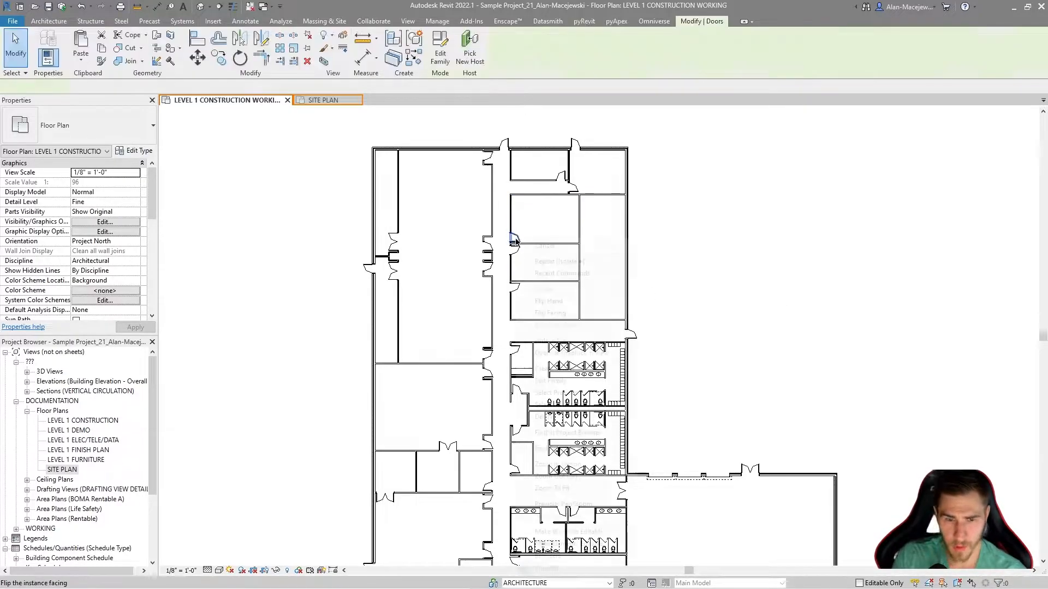
{"action": "right_click", "coordinate": [515, 239]}
{"action": "key", "text": "Escape"}
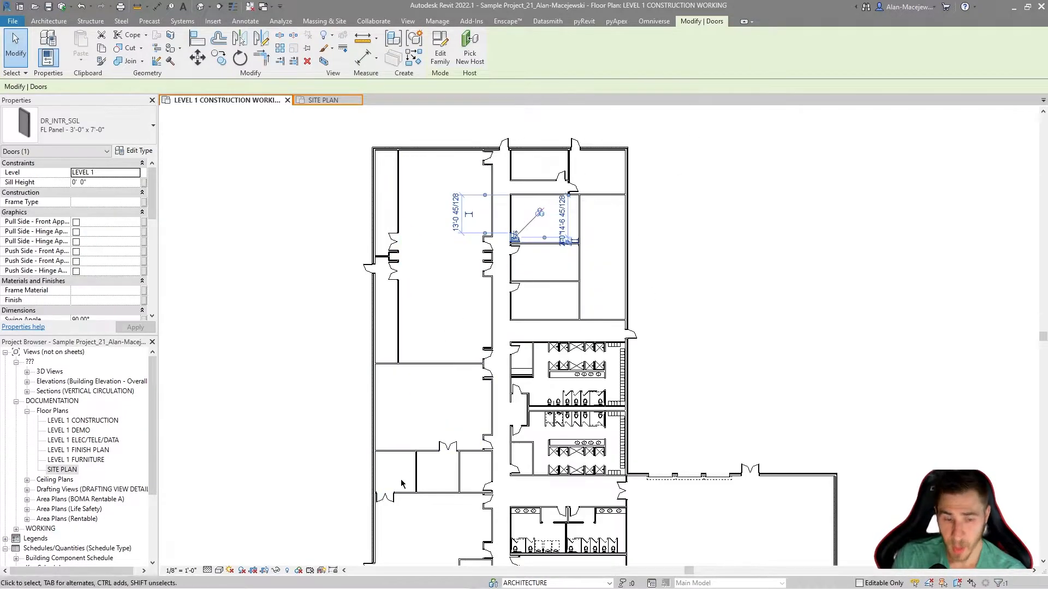
{"action": "left_click", "coordinate": [276, 572]}
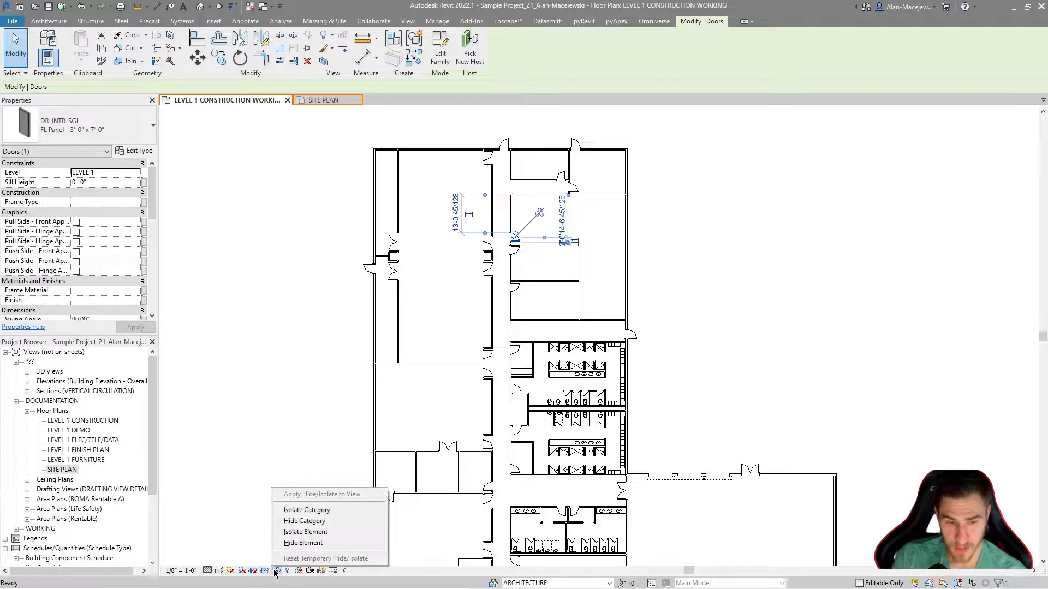
{"action": "left_click", "coordinate": [343, 510]}
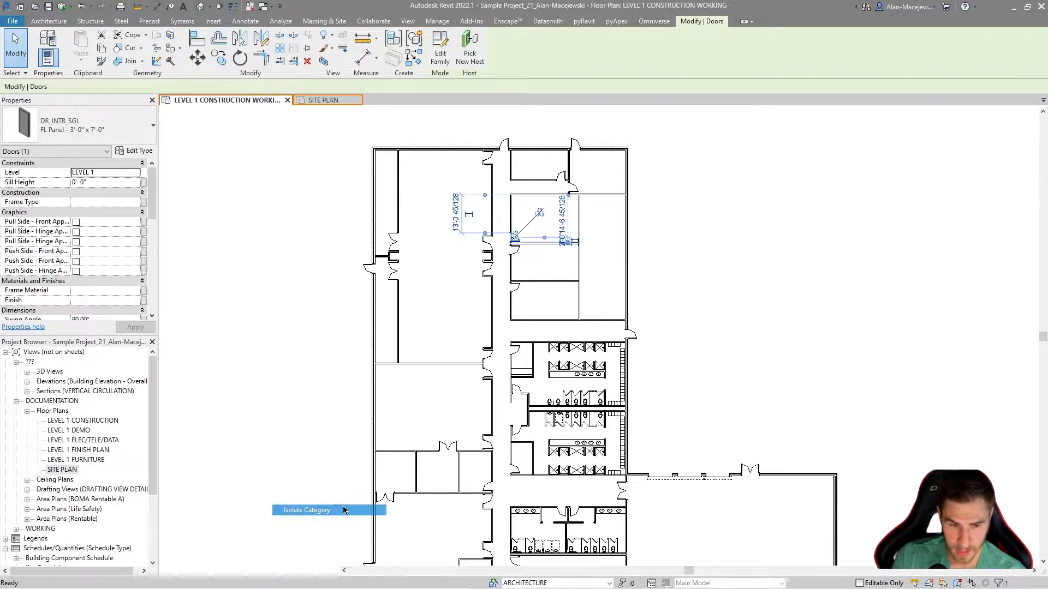
{"action": "left_click", "coordinate": [818, 378]}
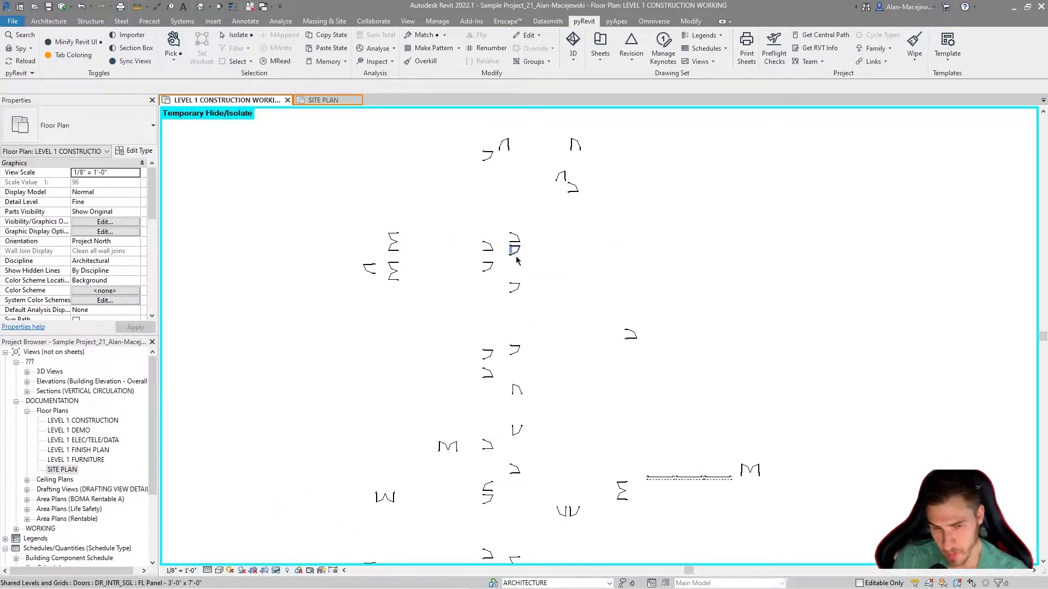
{"action": "key", "text": "h"}
{"action": "key", "text": "r"}
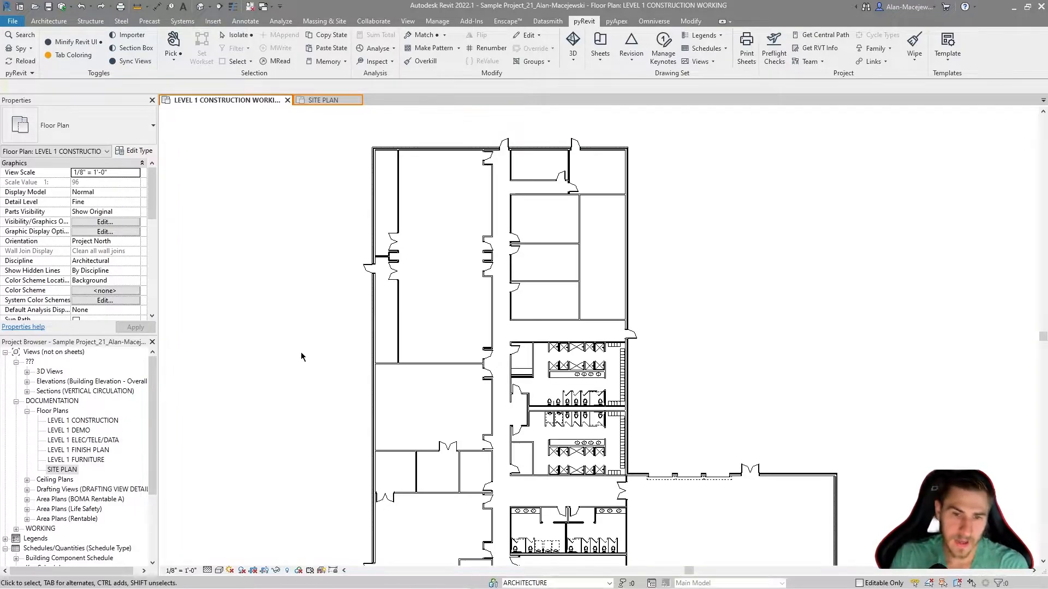
Step: Review the element categories offered by pyRevit's Isolate and close the list without choosing one
{"action": "left_click", "coordinate": [226, 35]}
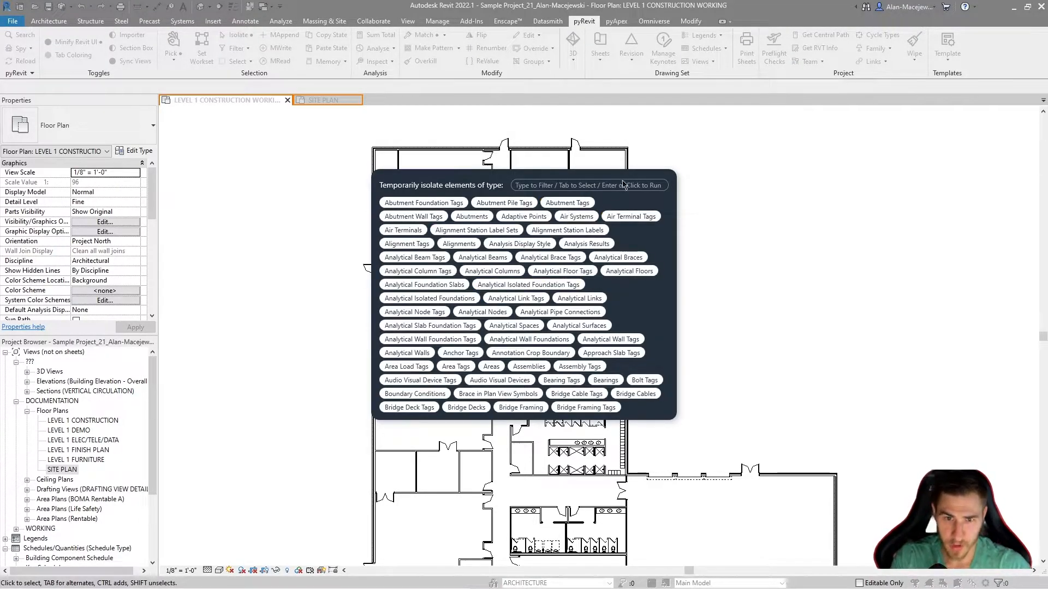
{"action": "key", "text": "Escape"}
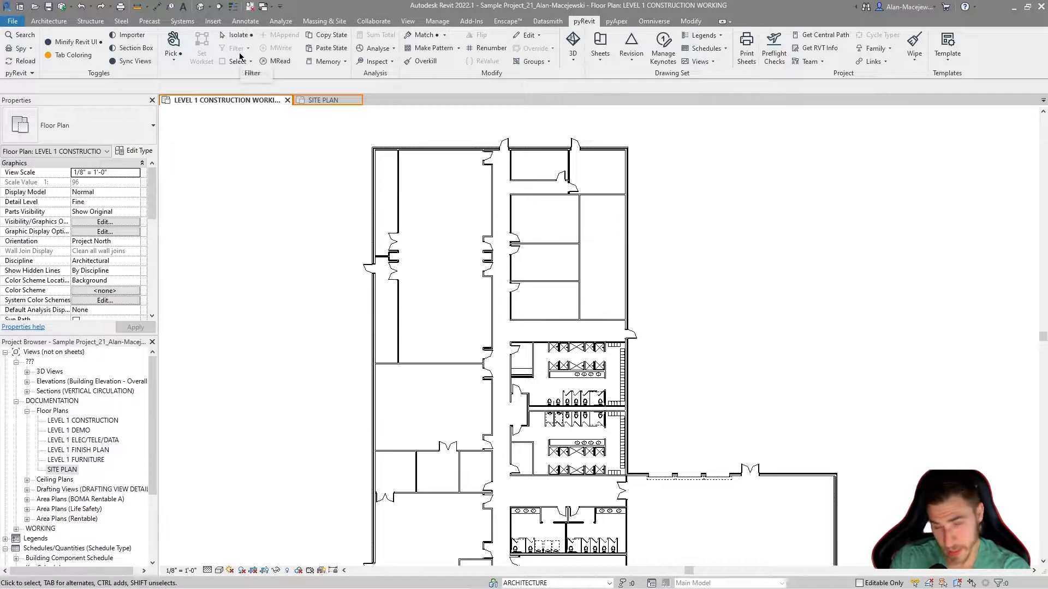
Step: Select the elements in the upper part of the plan, review pyRevit's selection Filter options, and close the list without choosing one
{"action": "left_click_drag", "start_coordinate": [662, 133], "coordinate": [327, 407]}
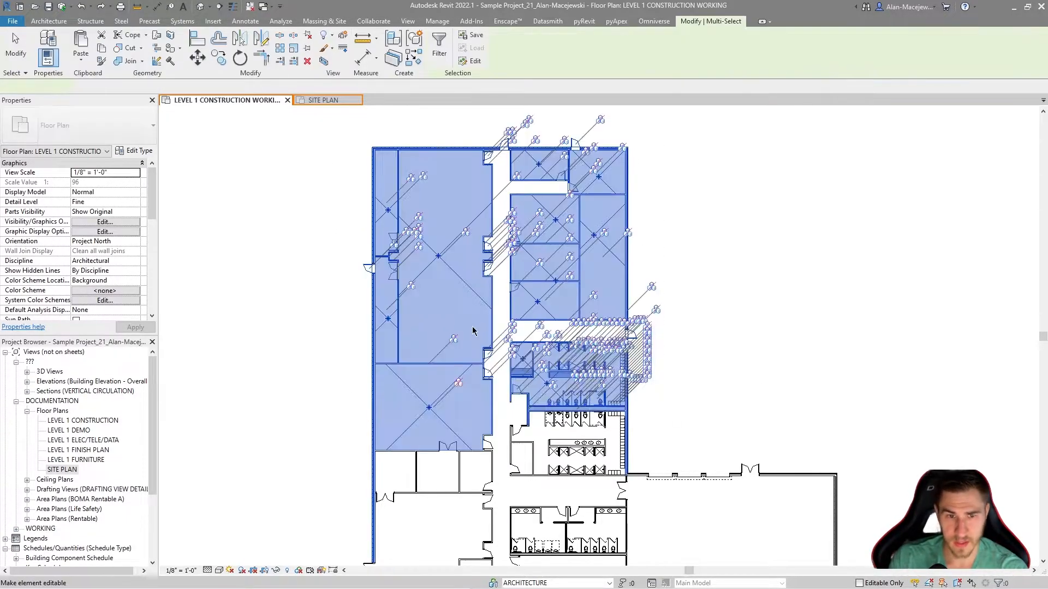
{"action": "left_click", "coordinate": [583, 20]}
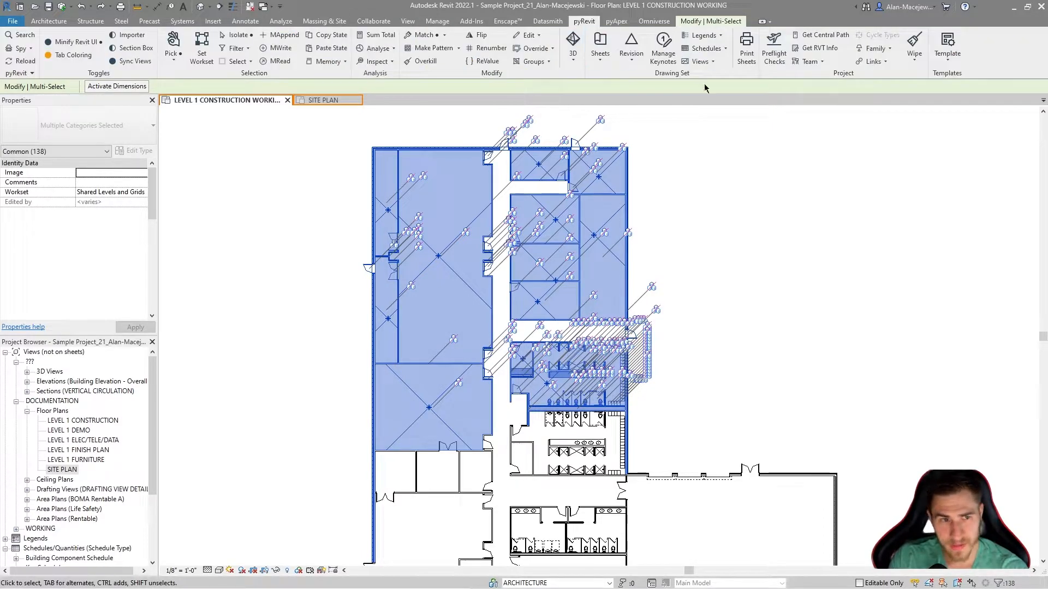
{"action": "left_click", "coordinate": [249, 48]}
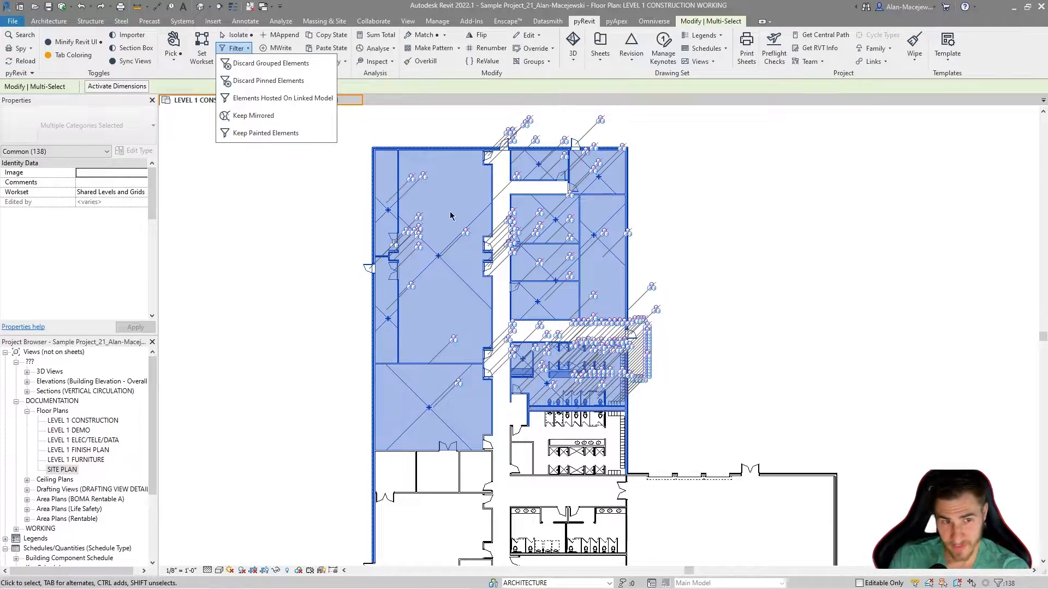
{"action": "left_click", "coordinate": [714, 270]}
Step: Select the elements of the restroom block and clear the selection
{"action": "middle_click_drag", "start_coordinate": [717, 351], "coordinate": [723, 344]}
{"action": "left_click", "coordinate": [721, 349]}
{"action": "middle_click_drag", "start_coordinate": [699, 447], "coordinate": [713, 350]}
{"action": "left_click_drag", "start_coordinate": [523, 231], "coordinate": [650, 379]}
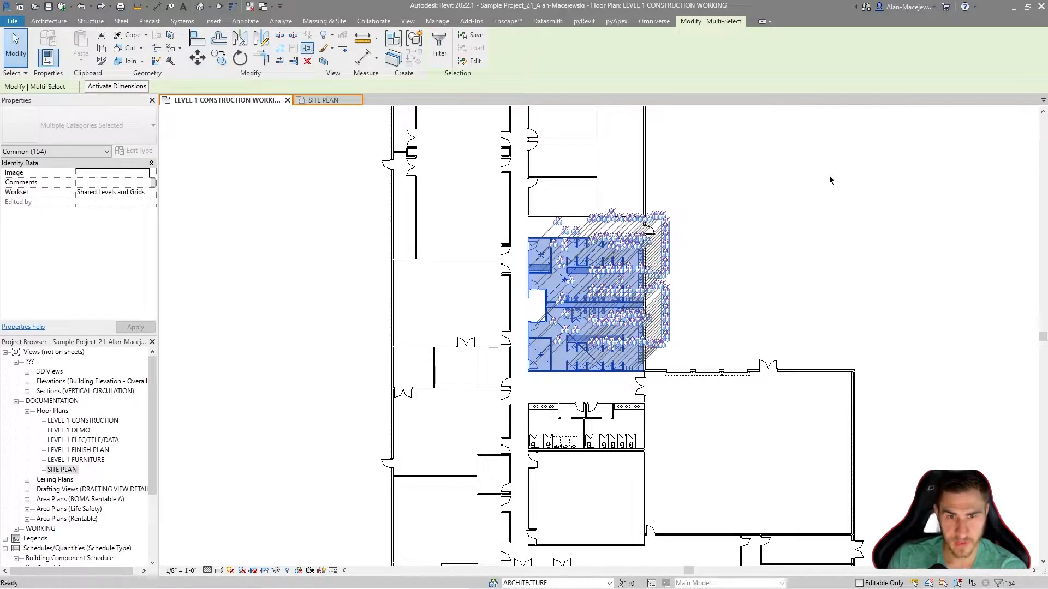
{"action": "left_click", "coordinate": [689, 215]}
{"action": "middle_click_drag", "start_coordinate": [689, 214], "coordinate": [640, 315]}
{"action": "middle_click_drag", "start_coordinate": [762, 371], "coordinate": [791, 363]}
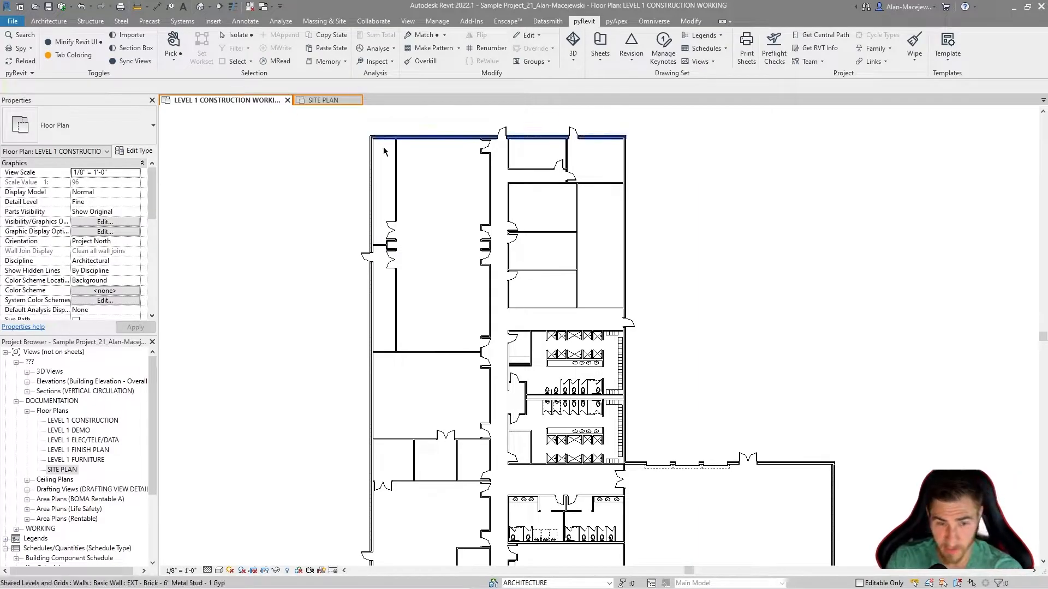
Step: Select the elements in the upper part of the plan and discard the grouped and pinned elements from the selection with pyRevit's Filter
{"action": "left_click_drag", "start_coordinate": [639, 146], "coordinate": [347, 342]}
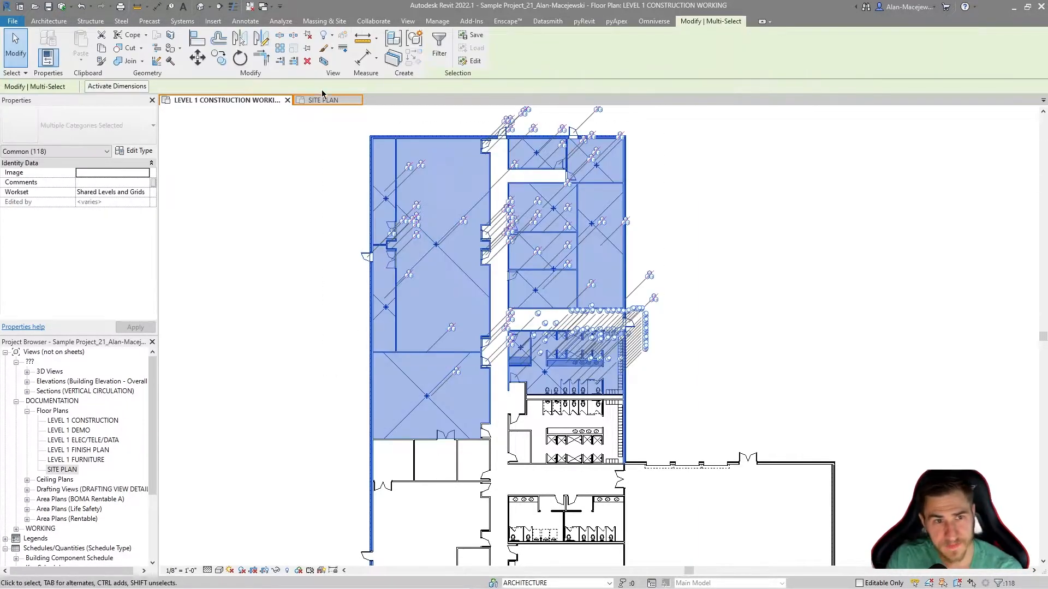
{"action": "left_click", "coordinate": [583, 20]}
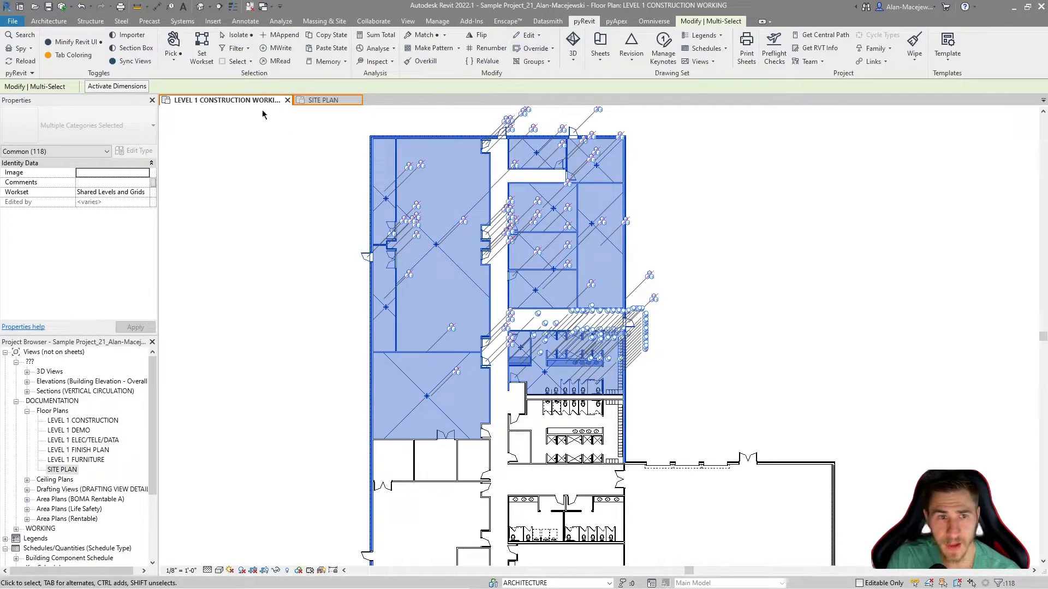
{"action": "left_click", "coordinate": [235, 50]}
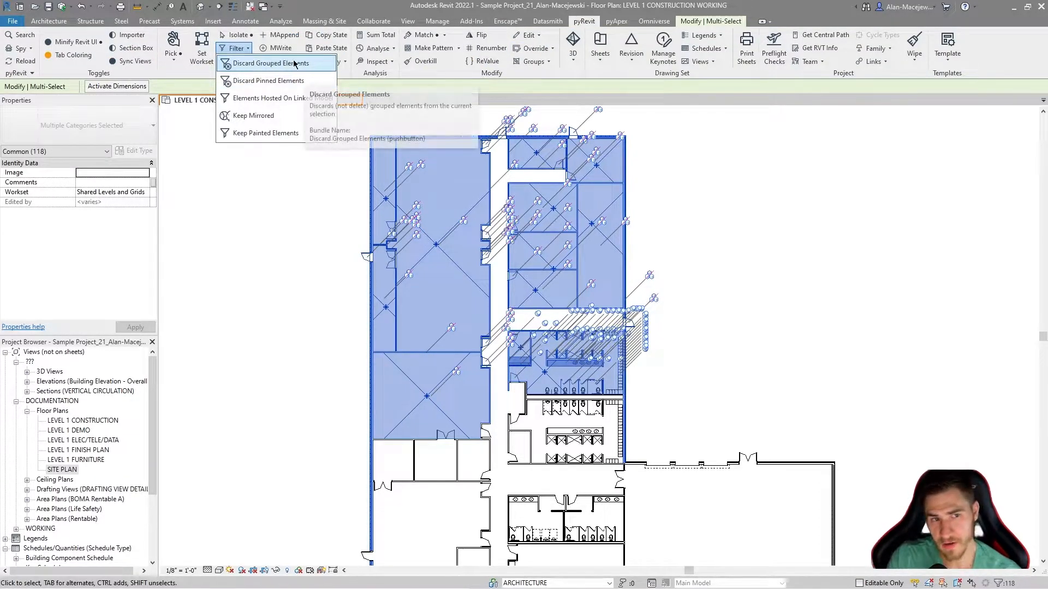
{"action": "left_click", "coordinate": [303, 64]}
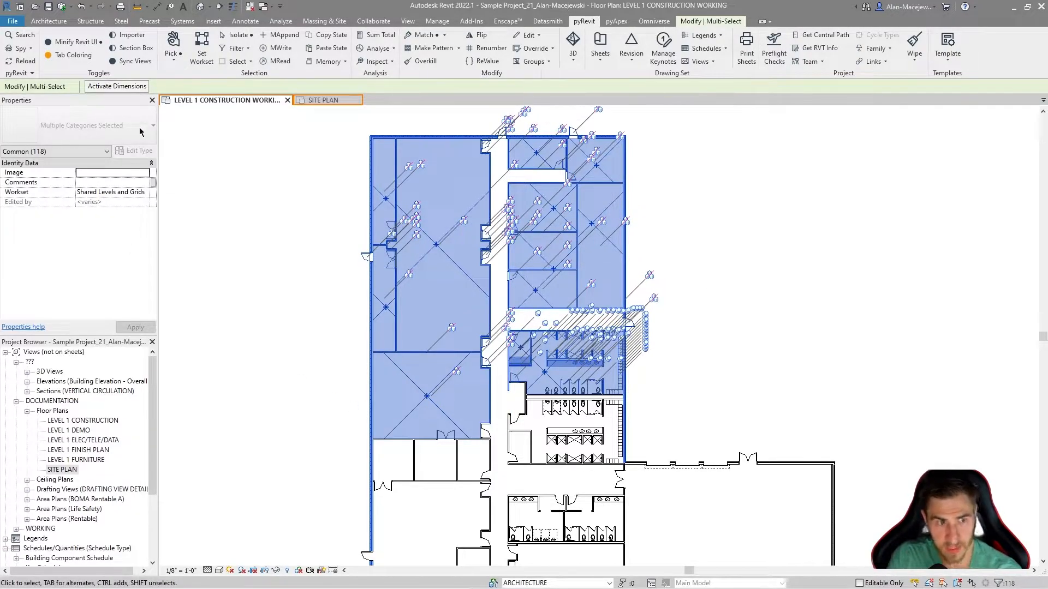
{"action": "left_click", "coordinate": [251, 49]}
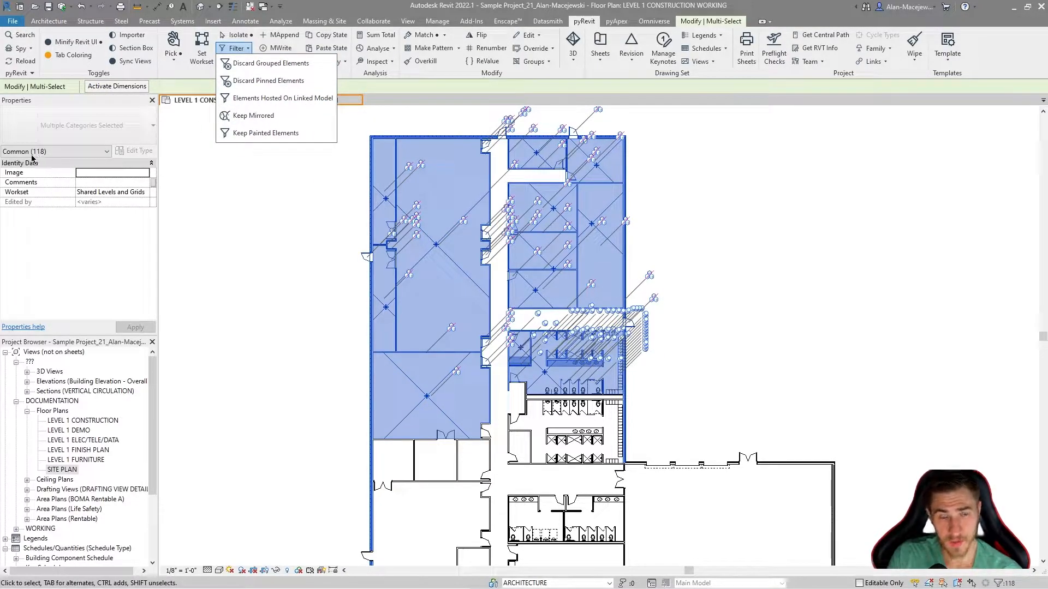
{"action": "left_click", "coordinate": [269, 80]}
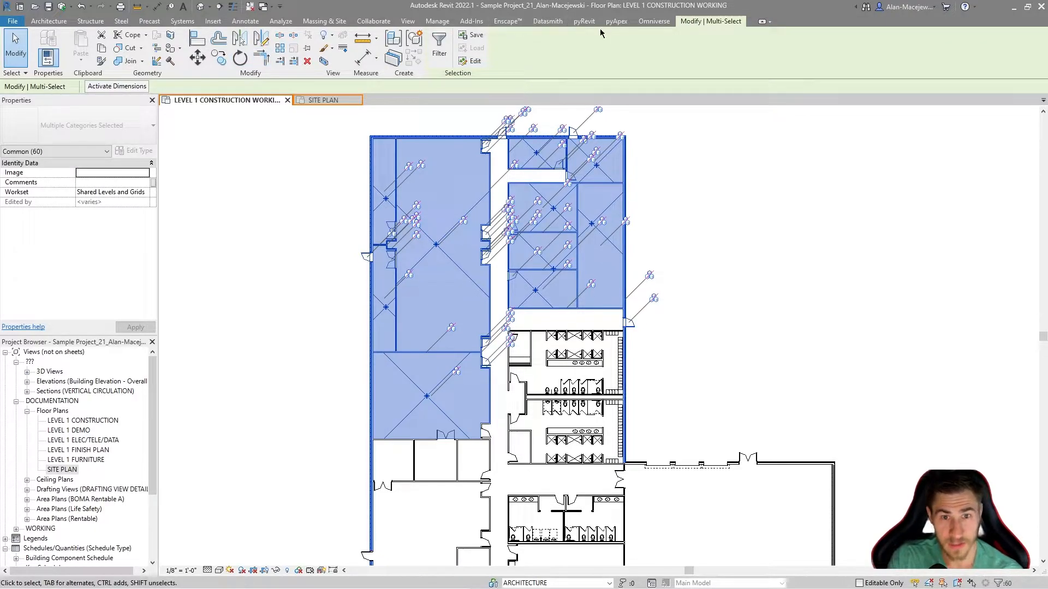
Step: Filter the current selection down to elements hosted on a linked model
{"action": "left_click", "coordinate": [578, 22]}
{"action": "left_click", "coordinate": [237, 48]}
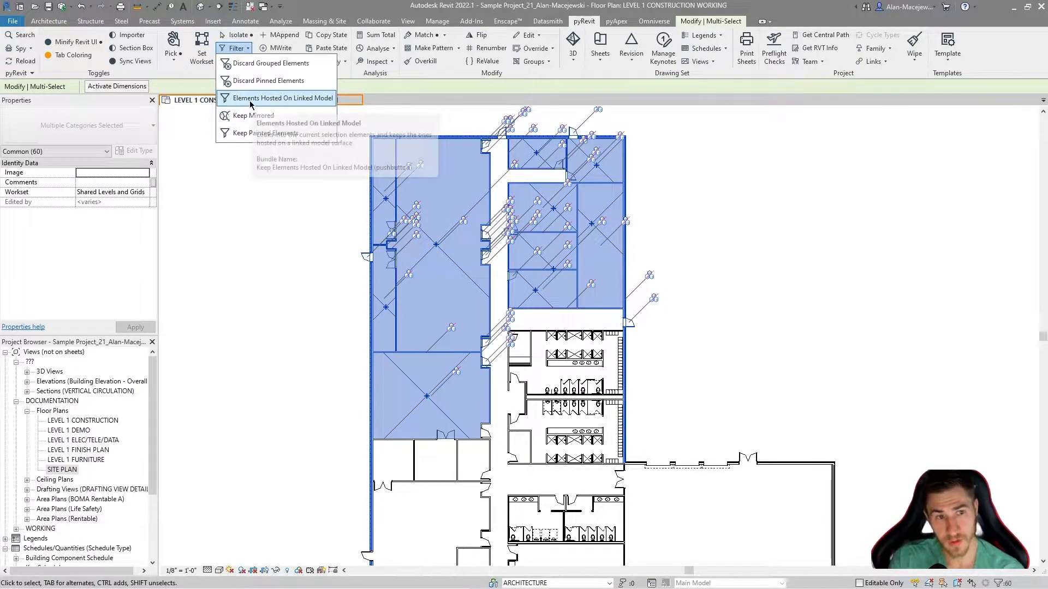
{"action": "left_click", "coordinate": [252, 102]}
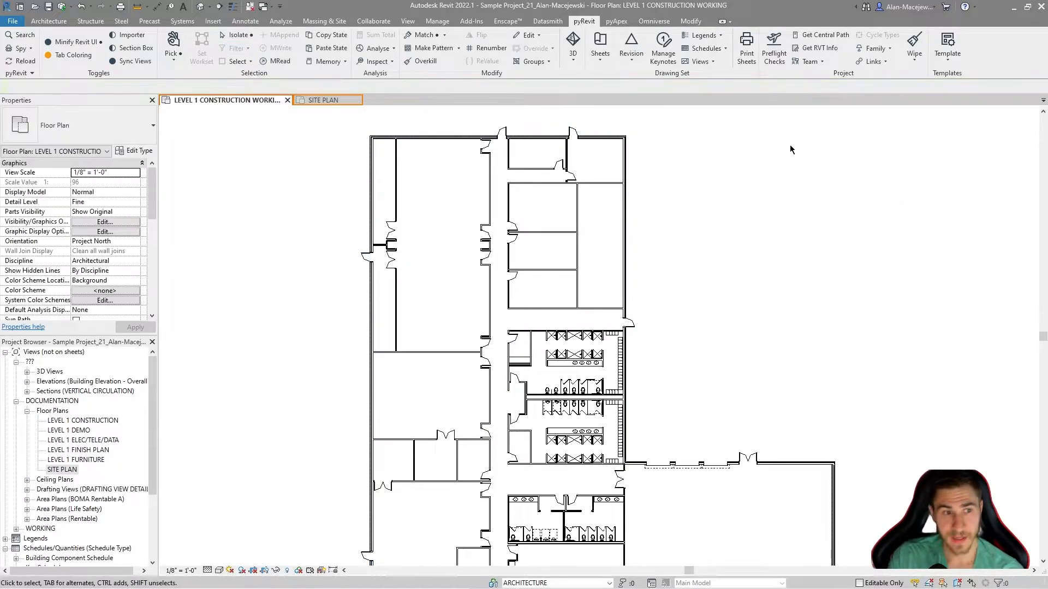
Step: Select the elements at the top end of the building, filter them with Keep Mirrored, and clear the resulting selection
{"action": "left_click_drag", "start_coordinate": [790, 145], "coordinate": [164, 144]}
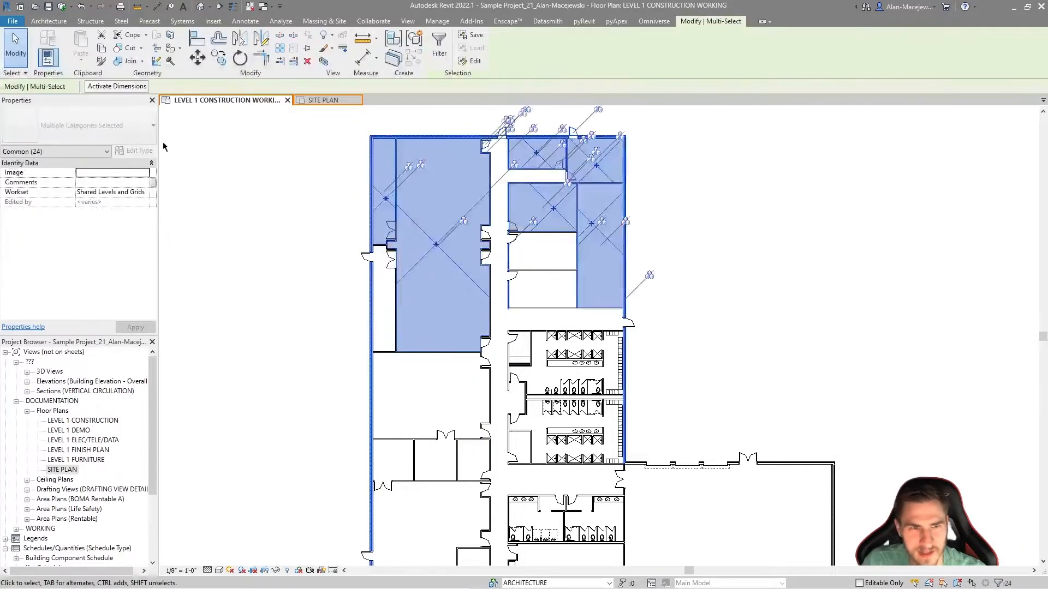
{"action": "left_click", "coordinate": [583, 21]}
{"action": "left_click", "coordinate": [234, 48]}
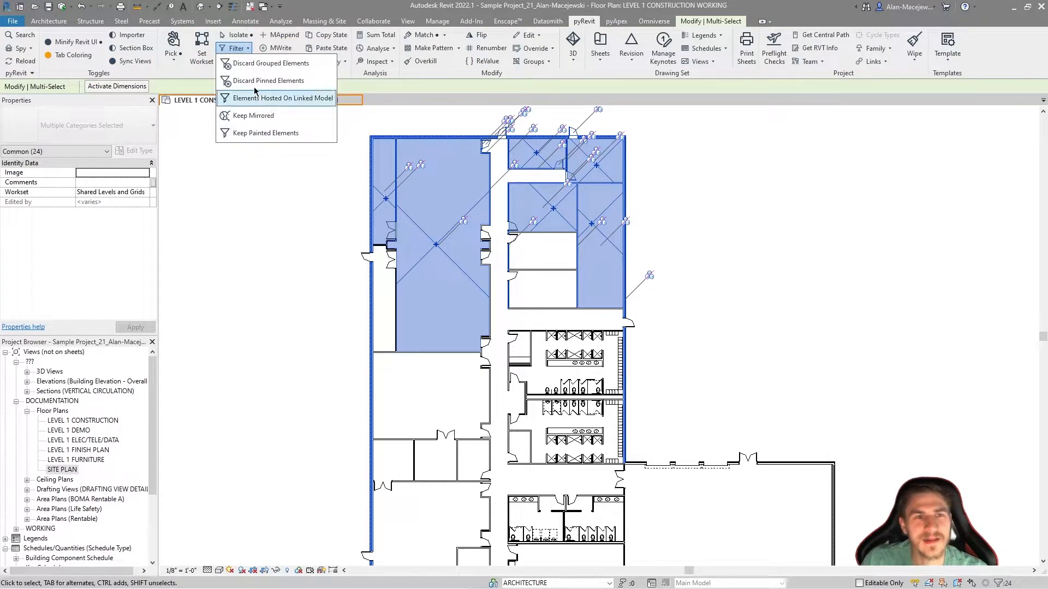
{"action": "left_click", "coordinate": [253, 120]}
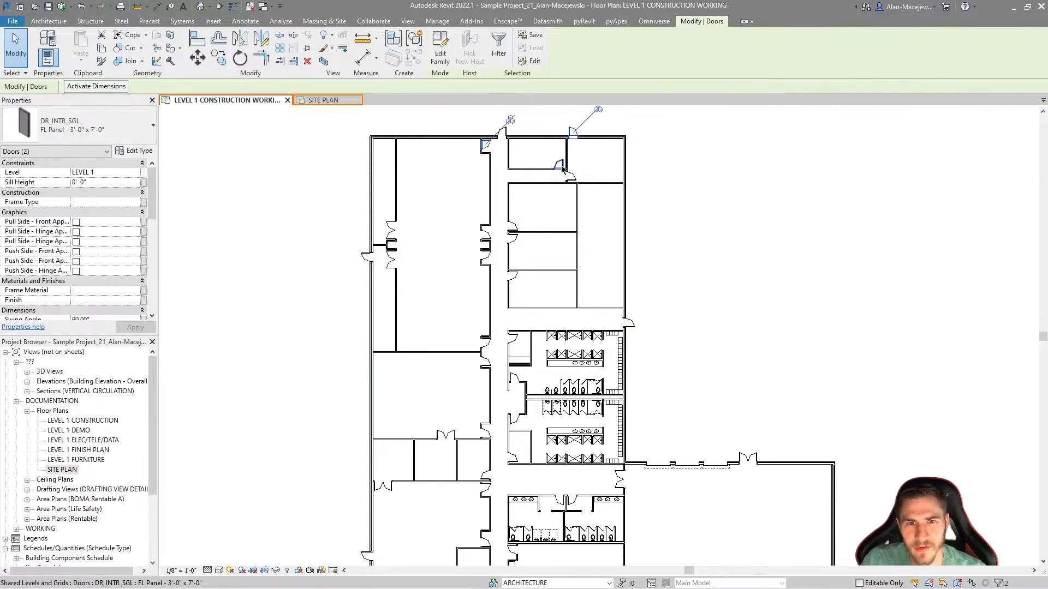
{"action": "middle_click_drag", "start_coordinate": [569, 170], "coordinate": [560, 221]}
{"action": "scroll", "coordinate": [504, 144], "scroll_direction": "up", "scroll_amount": 1}
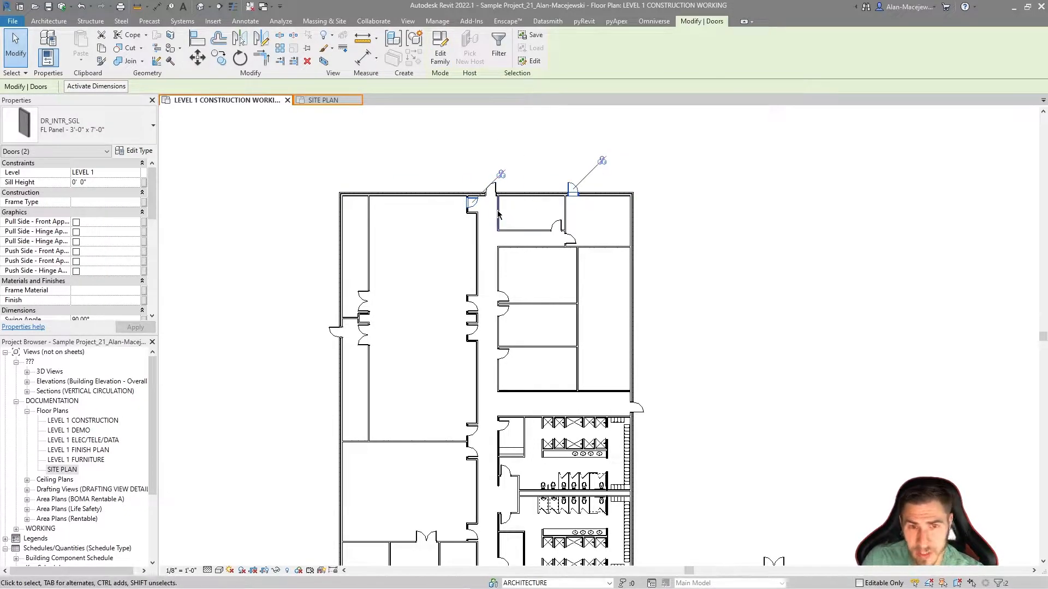
{"action": "left_click", "coordinate": [238, 312]}
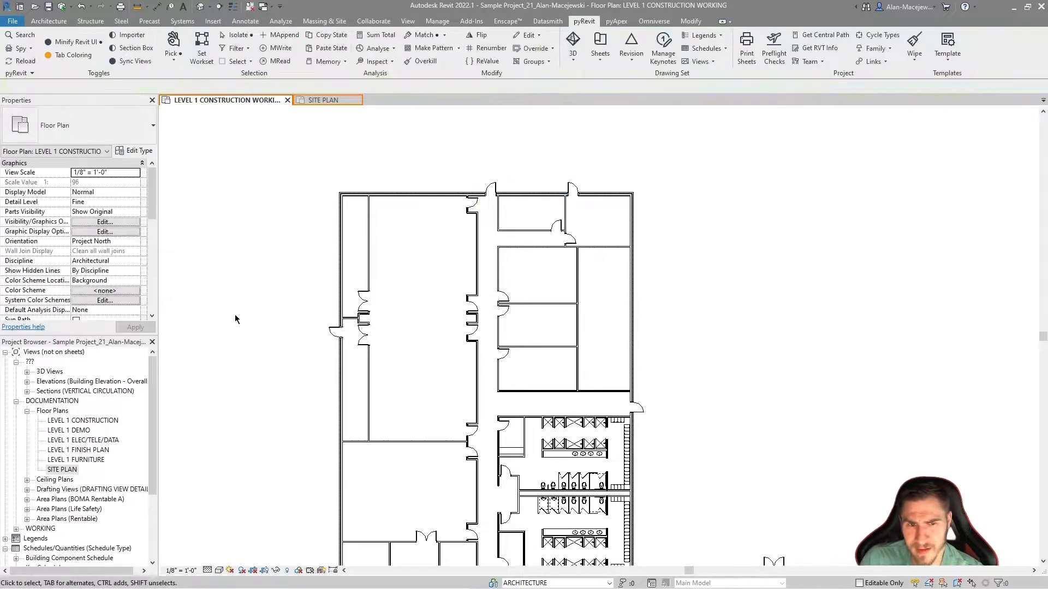
Step: Draw a vertical partition wall about 36'-8" long outside the building's left side, matching the type of the upper-left interior partition
{"action": "middle_click_drag", "start_coordinate": [238, 311], "coordinate": [318, 275]}
{"action": "left_click", "coordinate": [448, 235]}
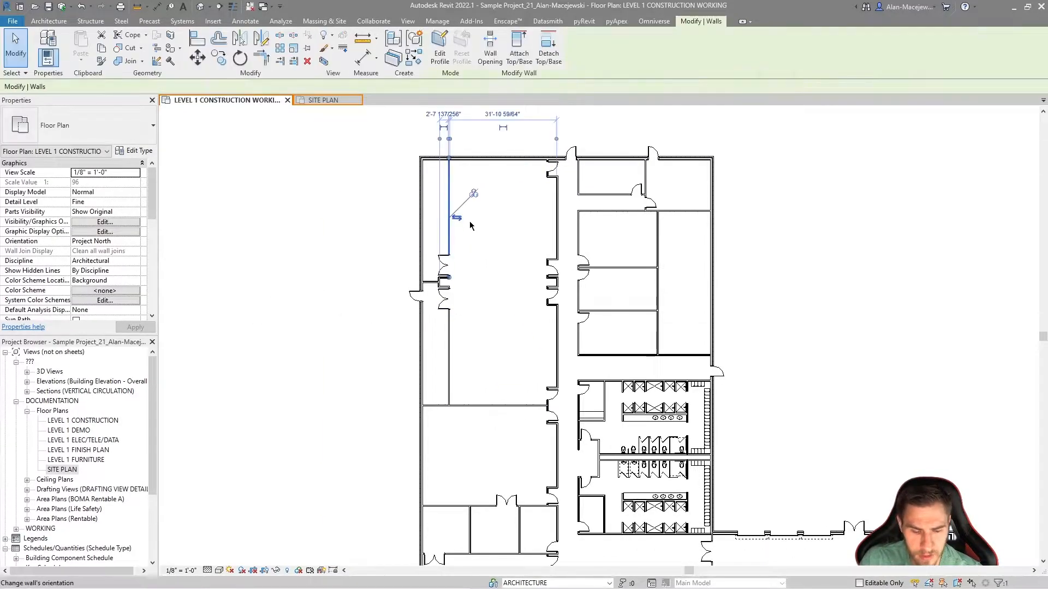
{"action": "key", "text": "c"}
{"action": "key", "text": "s"}
{"action": "left_click", "coordinate": [364, 232]}
{"action": "left_click", "coordinate": [364, 354]}
{"action": "key", "text": "Escape"}
{"action": "key", "text": "Escape"}
Step: Mirror the new vertical wall about a drawn axis to make a parallel copy about 10'-0" away
{"action": "left_click", "coordinate": [360, 291]}
{"action": "scroll", "coordinate": [299, 345], "scroll_direction": "up", "scroll_amount": 2}
{"action": "middle_click_drag", "start_coordinate": [299, 345], "coordinate": [426, 361]}
{"action": "key", "text": "d"}
{"action": "key", "text": "m"}
{"action": "left_click", "coordinate": [508, 211]}
{"action": "left_click", "coordinate": [415, 405]}
{"action": "left_click", "coordinate": [586, 306]}
{"action": "middle_click_drag", "start_coordinate": [587, 306], "coordinate": [519, 369]}
Step: Select both test walls with the adjacent rooms and doors, filter the selection with Keep Mirrored, and clear it
{"action": "left_click_drag", "start_coordinate": [682, 237], "coordinate": [335, 386]}
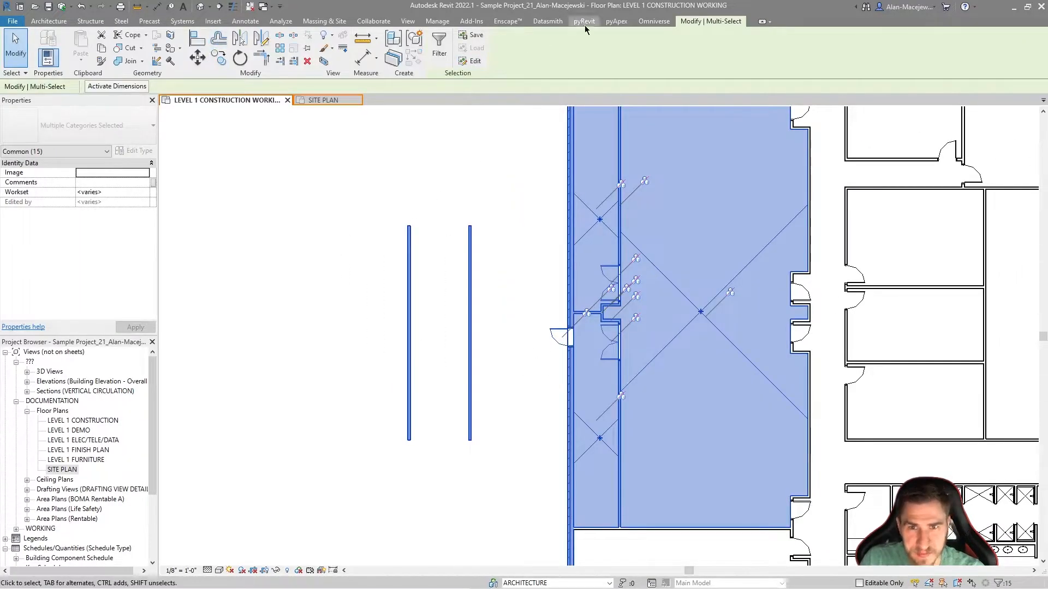
{"action": "left_click", "coordinate": [584, 22]}
{"action": "left_click", "coordinate": [246, 48]}
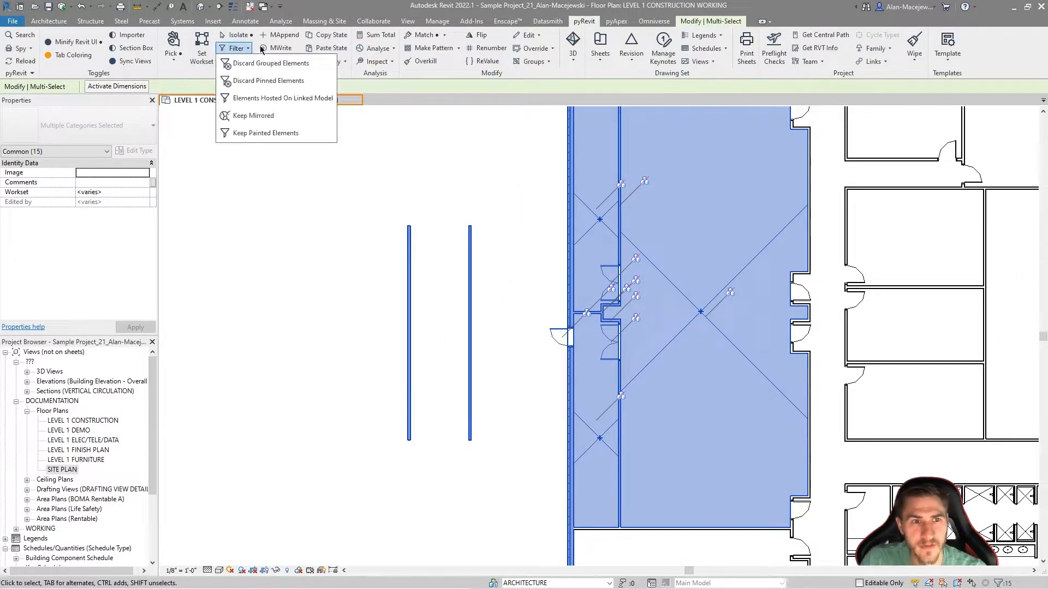
{"action": "left_click", "coordinate": [281, 120]}
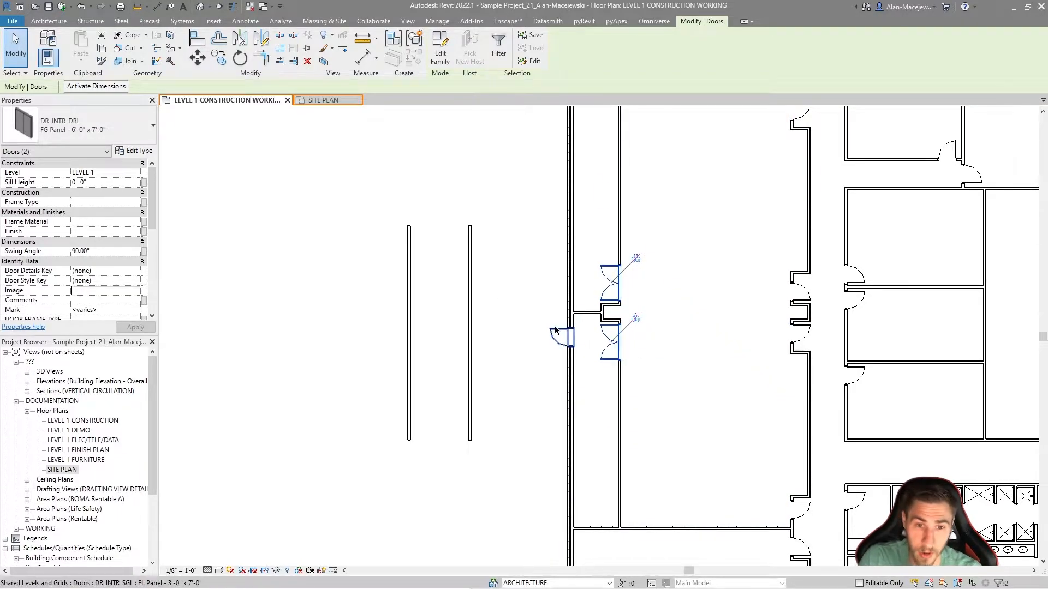
{"action": "left_click", "coordinate": [501, 316]}
Step: Draw a horizontal wall of the same type connecting the two parallel test walls near their midpoints
{"action": "left_click", "coordinate": [470, 354]}
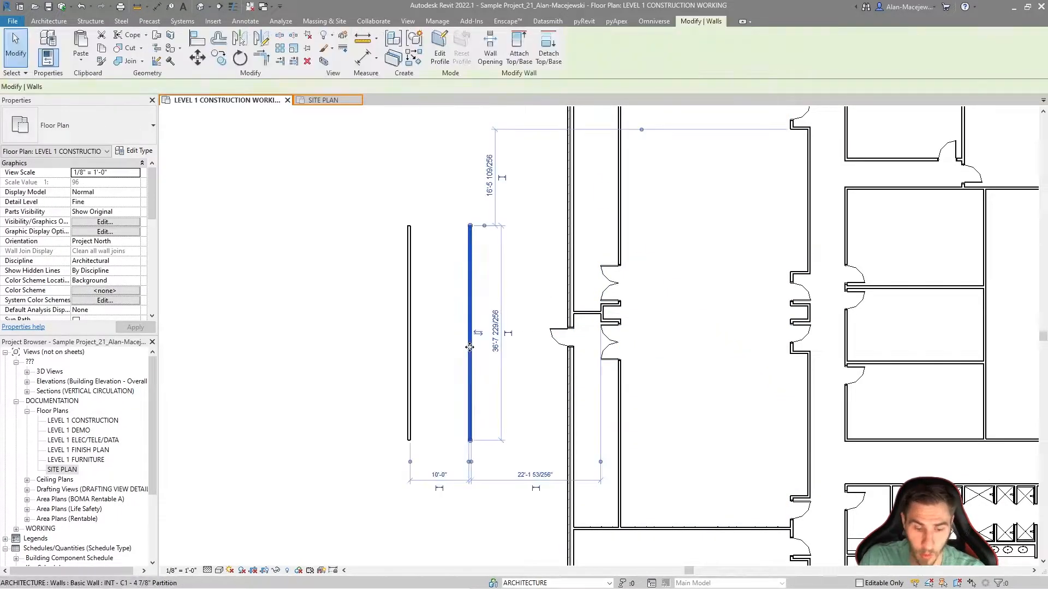
{"action": "key", "text": "c"}
{"action": "key", "text": "s"}
{"action": "left_click", "coordinate": [469, 332]}
{"action": "left_click", "coordinate": [408, 333]}
{"action": "key", "text": "Escape"}
{"action": "key", "text": "Escape"}
{"action": "left_click_drag", "start_coordinate": [405, 316], "coordinate": [518, 292]}
Step: Select the three test walls with the adjacent rooms and doors, and filter the selection with Keep Mirrored
{"action": "left_click_drag", "start_coordinate": [693, 240], "coordinate": [389, 223]}
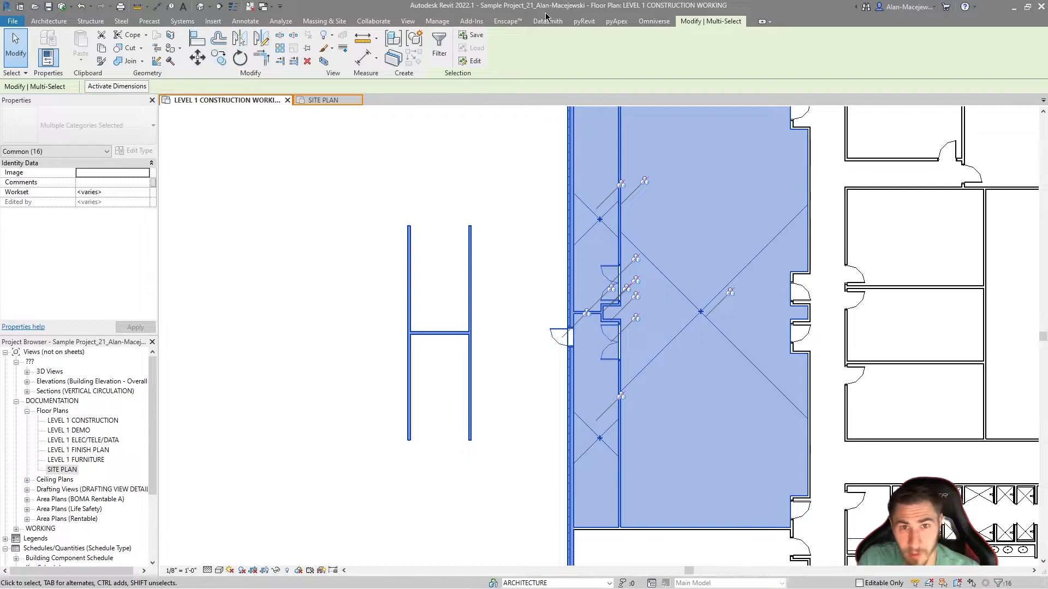
{"action": "left_click", "coordinate": [584, 20]}
{"action": "left_click", "coordinate": [237, 48]}
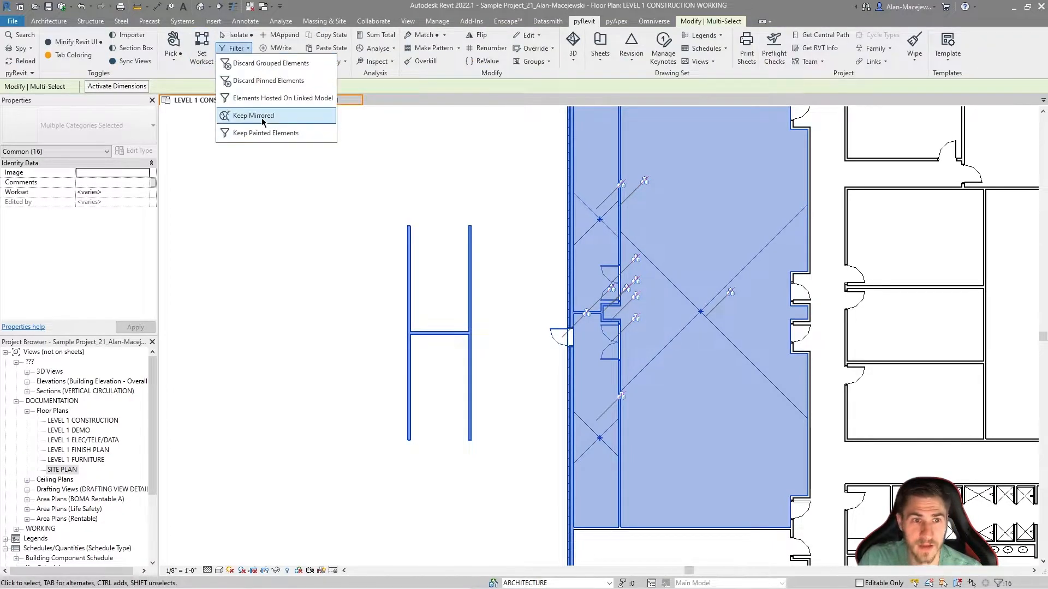
{"action": "left_click", "coordinate": [284, 112]}
Step: Delete the three test walls outside the building's left side
{"action": "left_click", "coordinate": [339, 437]}
{"action": "left_click_drag", "start_coordinate": [333, 460], "coordinate": [484, 216]}
{"action": "key", "text": "Delete"}
{"action": "scroll", "coordinate": [292, 398], "scroll_direction": "down", "scroll_amount": 3}
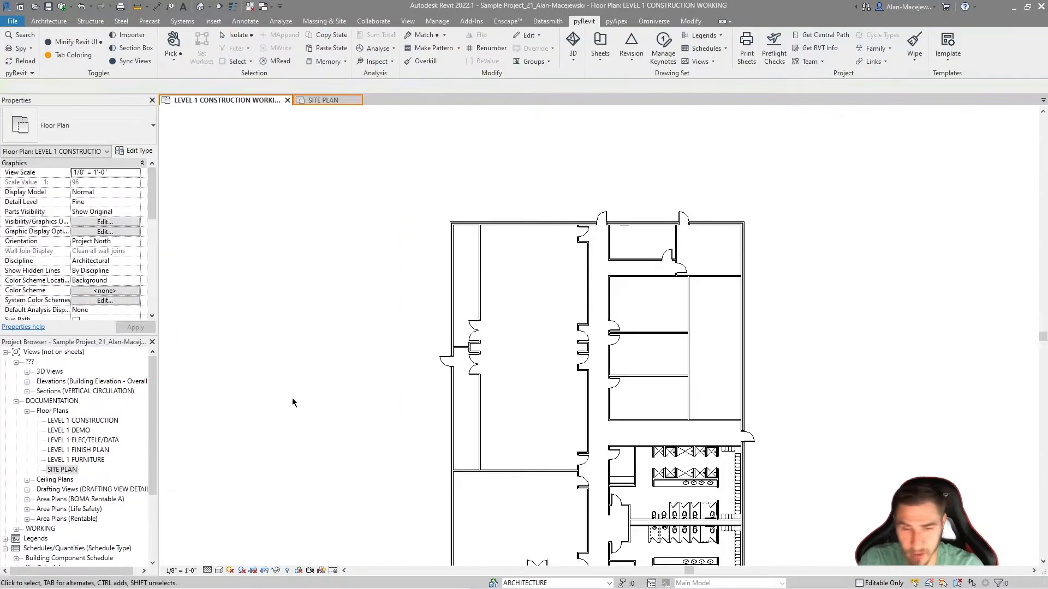
Step: Select the upper rooms, walls and doors, review the Keep Painted Elements filter, and close the list without applying it
{"action": "scroll", "coordinate": [510, 308], "scroll_direction": "up", "scroll_amount": 2}
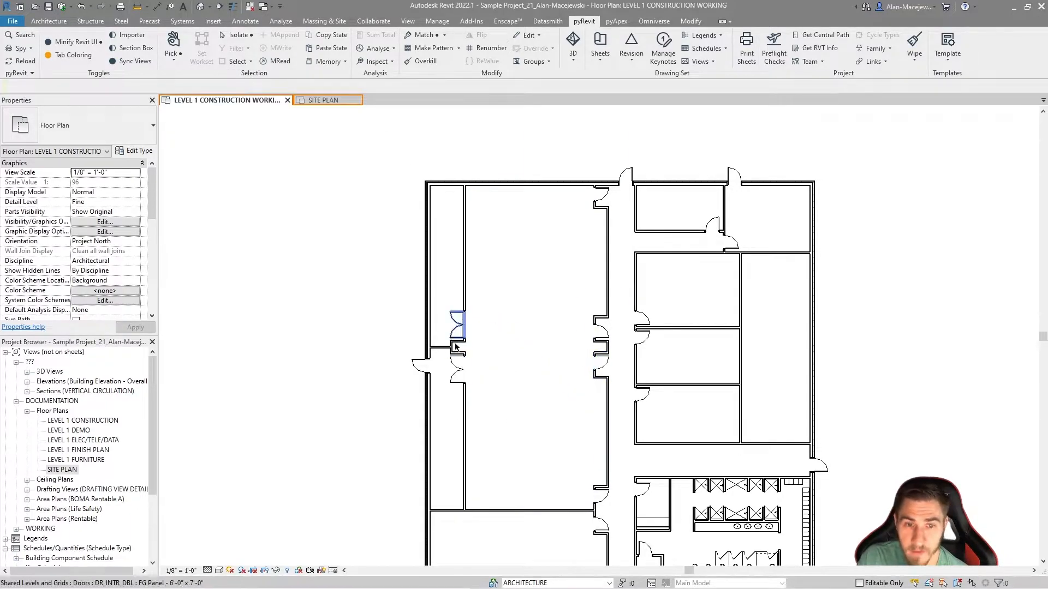
{"action": "scroll", "coordinate": [464, 388], "scroll_direction": "up", "scroll_amount": 2}
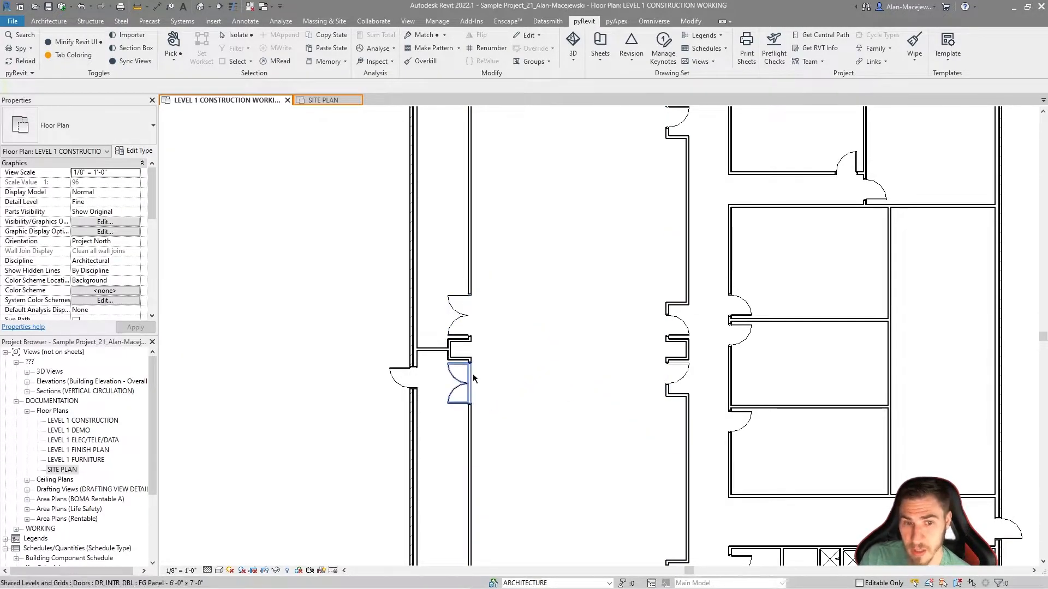
{"action": "scroll", "coordinate": [333, 429], "scroll_direction": "down", "scroll_amount": 3}
{"action": "scroll", "coordinate": [444, 417], "scroll_direction": "up", "scroll_amount": 1}
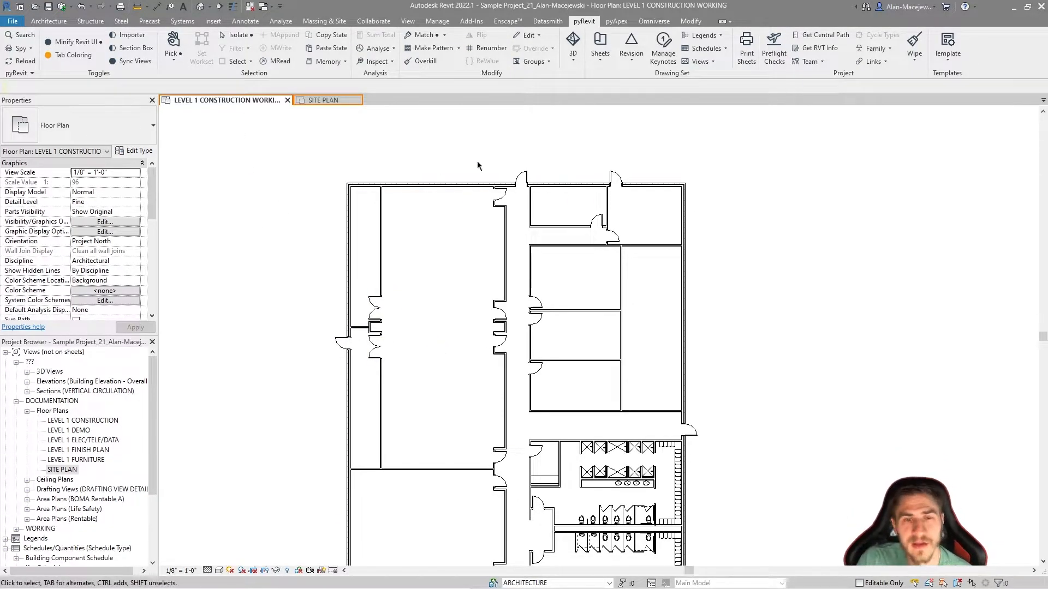
{"action": "left_click_drag", "start_coordinate": [736, 183], "coordinate": [323, 359]}
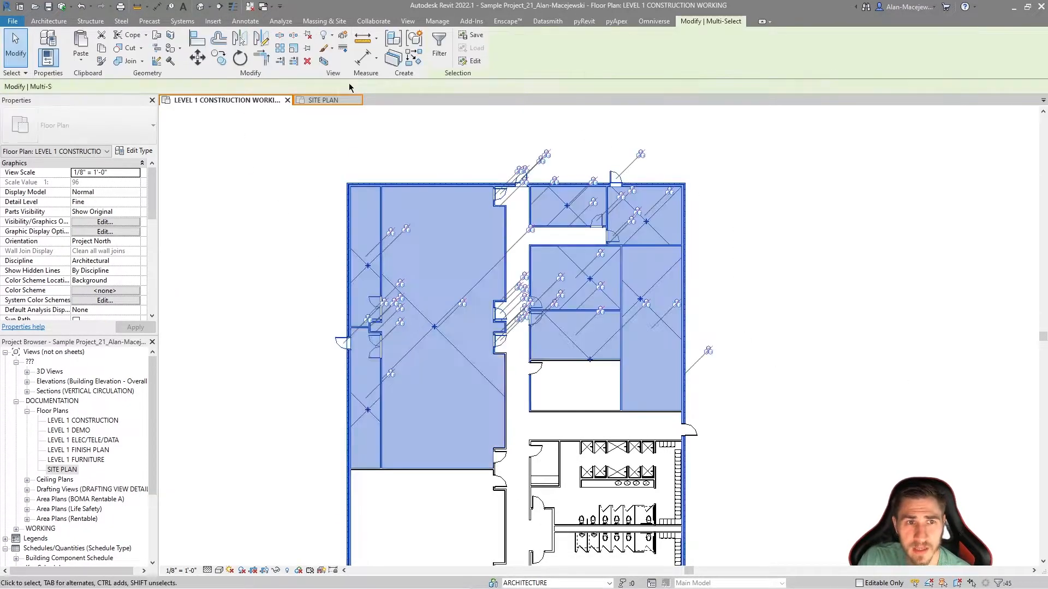
{"action": "left_click", "coordinate": [235, 48]}
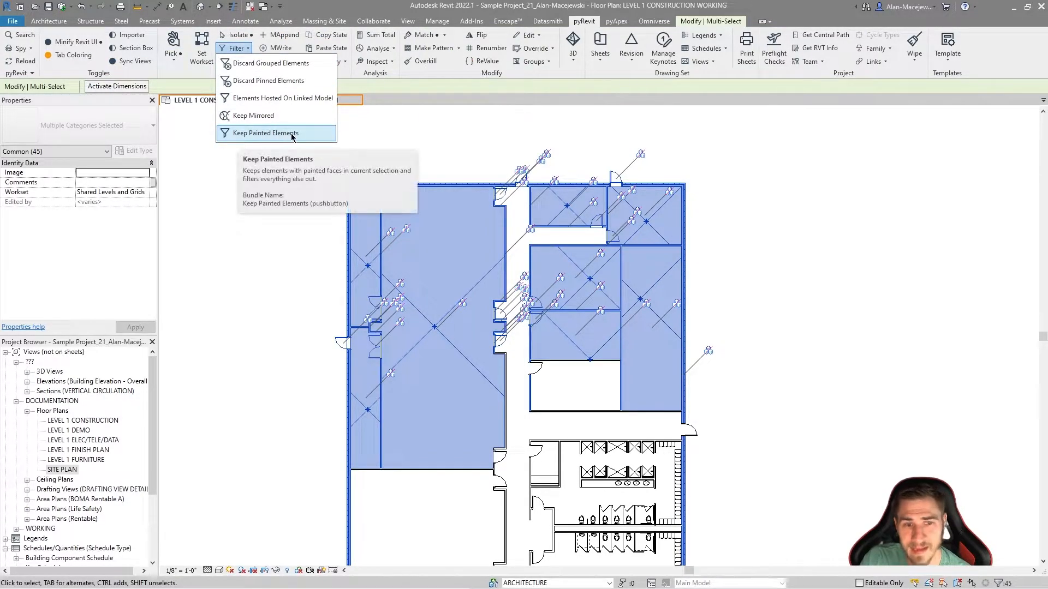
{"action": "left_click", "coordinate": [765, 212]}
Step: Select most of the building's floor plan and filter the selection with Keep Painted Elements
{"action": "scroll", "coordinate": [746, 235], "scroll_direction": "down", "scroll_amount": 2}
{"action": "middle_click_drag", "start_coordinate": [745, 236], "coordinate": [634, 177]}
{"action": "scroll", "coordinate": [669, 167], "scroll_direction": "down", "scroll_amount": 2}
{"action": "left_click", "coordinate": [612, 151]}
{"action": "left_click_drag", "start_coordinate": [594, 127], "coordinate": [372, 552]}
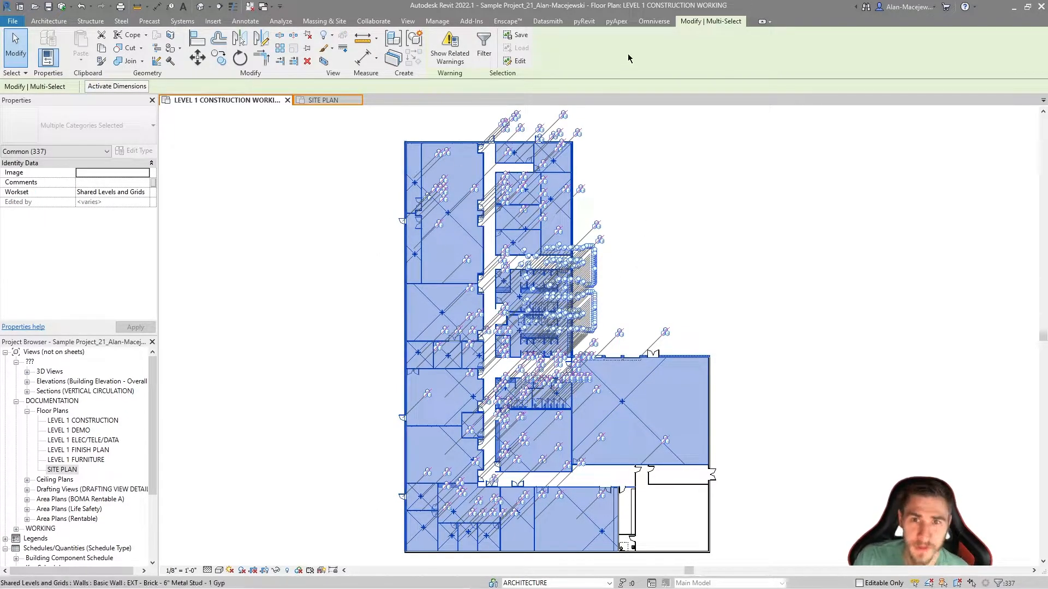
{"action": "left_click", "coordinate": [584, 21]}
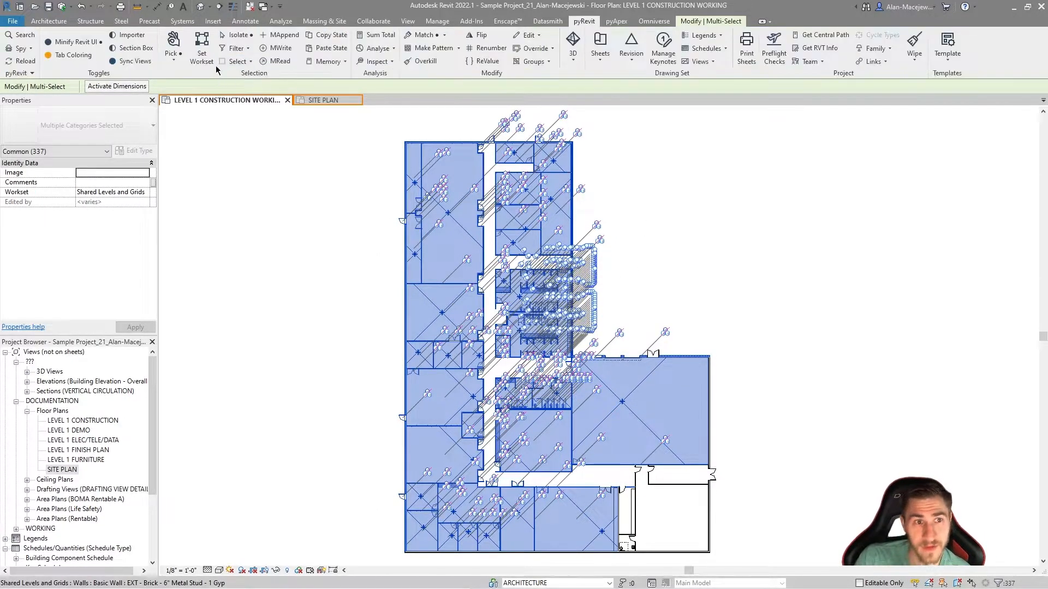
{"action": "left_click", "coordinate": [236, 48]}
{"action": "left_click", "coordinate": [267, 134]}
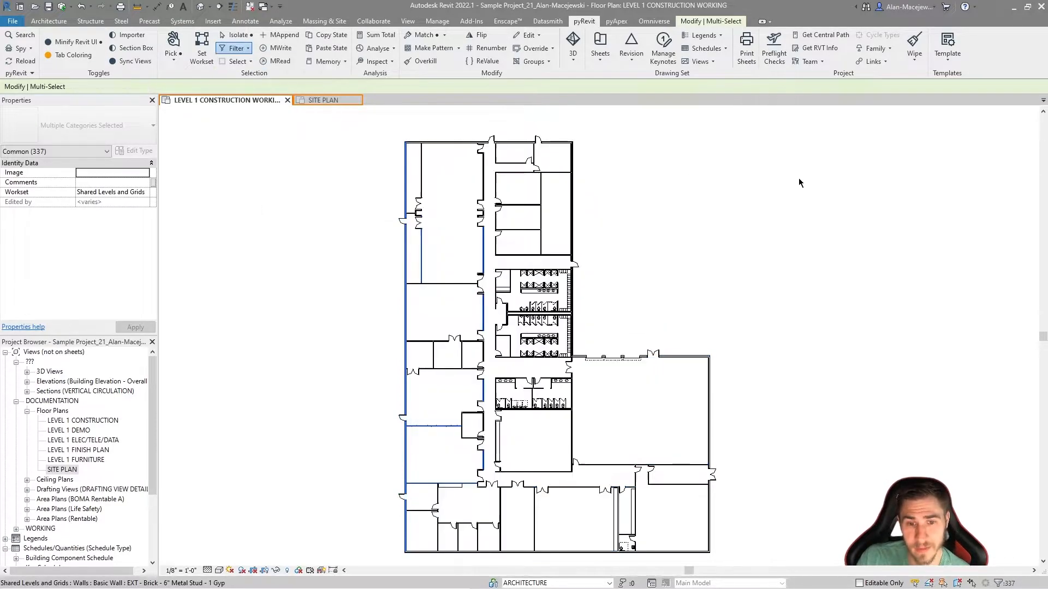
{"action": "scroll", "coordinate": [466, 399], "scroll_direction": "up", "scroll_amount": 1}
{"action": "middle_click_drag", "start_coordinate": [470, 398], "coordinate": [512, 394]}
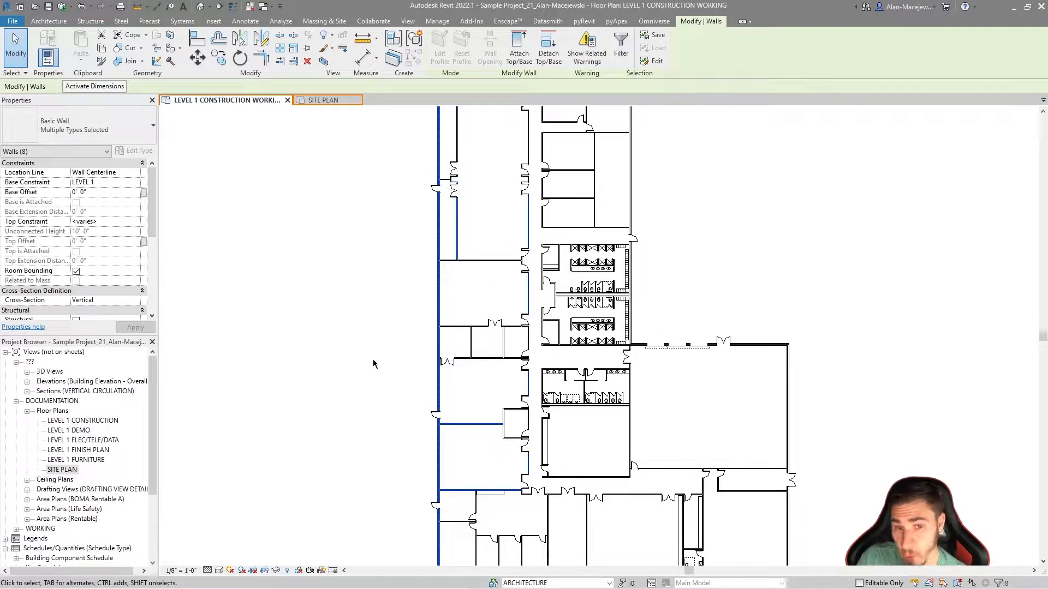
Step: Select a smaller area through the middle of the plan, filter it with Keep Painted Elements, and clear the selection
{"action": "left_click", "coordinate": [358, 350]}
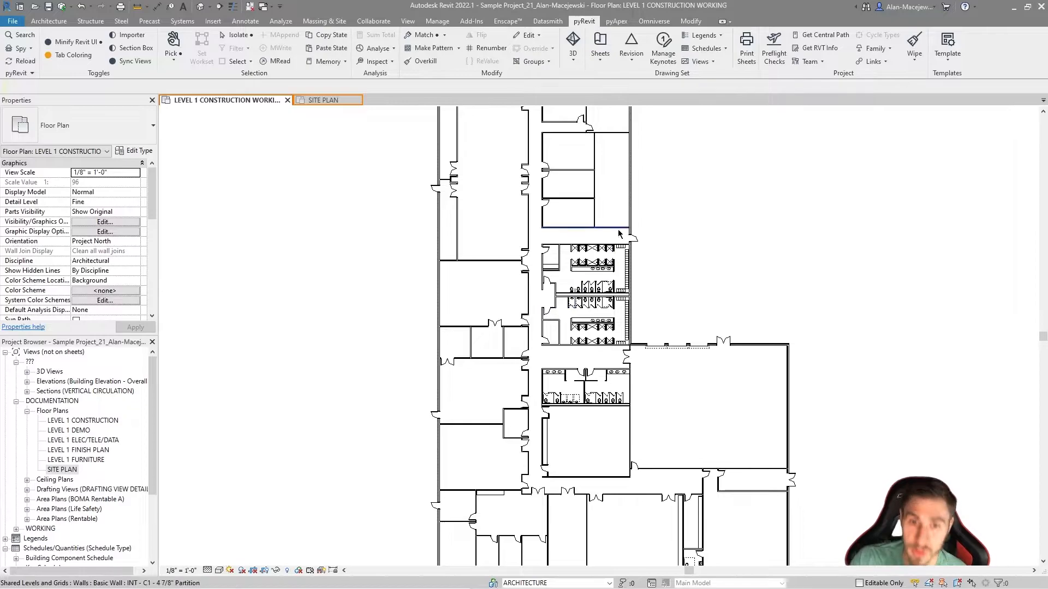
{"action": "left_click_drag", "start_coordinate": [706, 195], "coordinate": [375, 491]}
{"action": "left_click", "coordinate": [583, 21]}
{"action": "left_click", "coordinate": [236, 48]}
{"action": "left_click", "coordinate": [273, 133]}
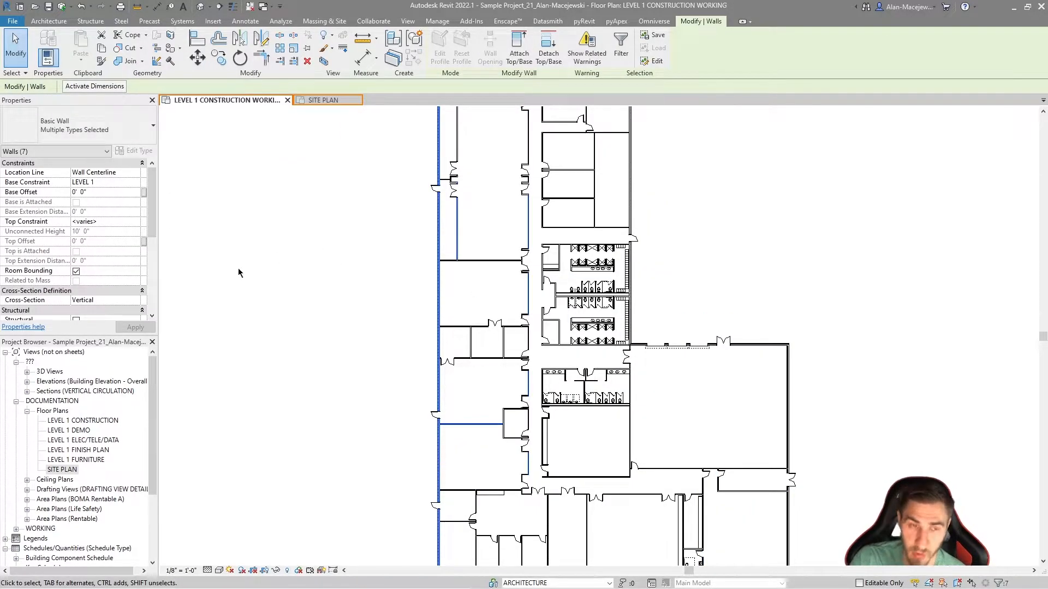
{"action": "left_click", "coordinate": [303, 198]}
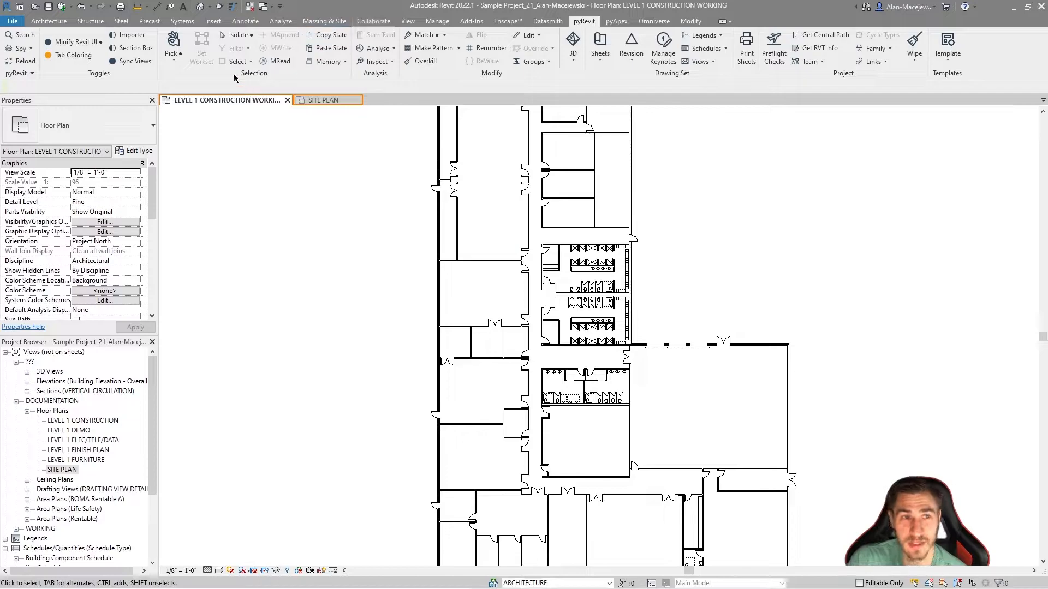
Step: Select the upper rooms, walls and doors, and try the Add Tagged Elements selection tool on them
{"action": "middle_click_drag", "start_coordinate": [322, 300], "coordinate": [272, 335]}
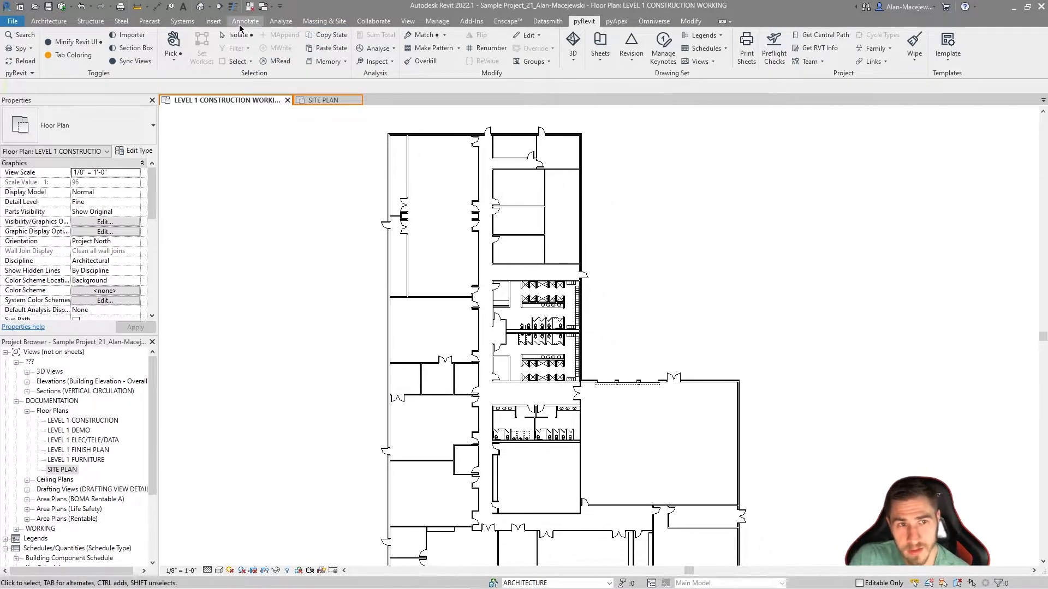
{"action": "left_click", "coordinate": [235, 62]}
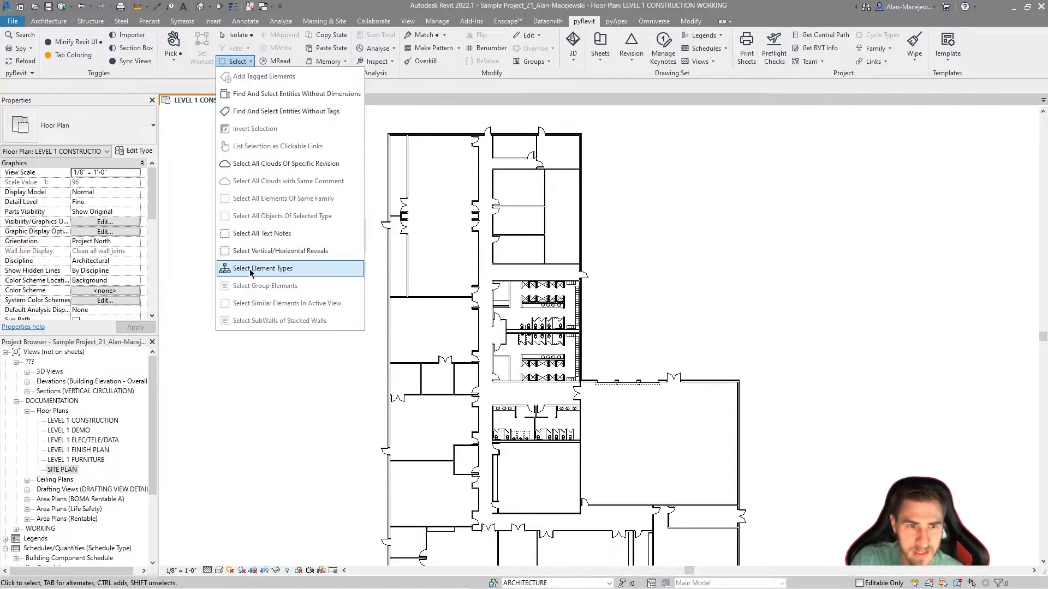
{"action": "left_click", "coordinate": [247, 320]}
{"action": "left_click_drag", "start_coordinate": [716, 133], "coordinate": [327, 288]}
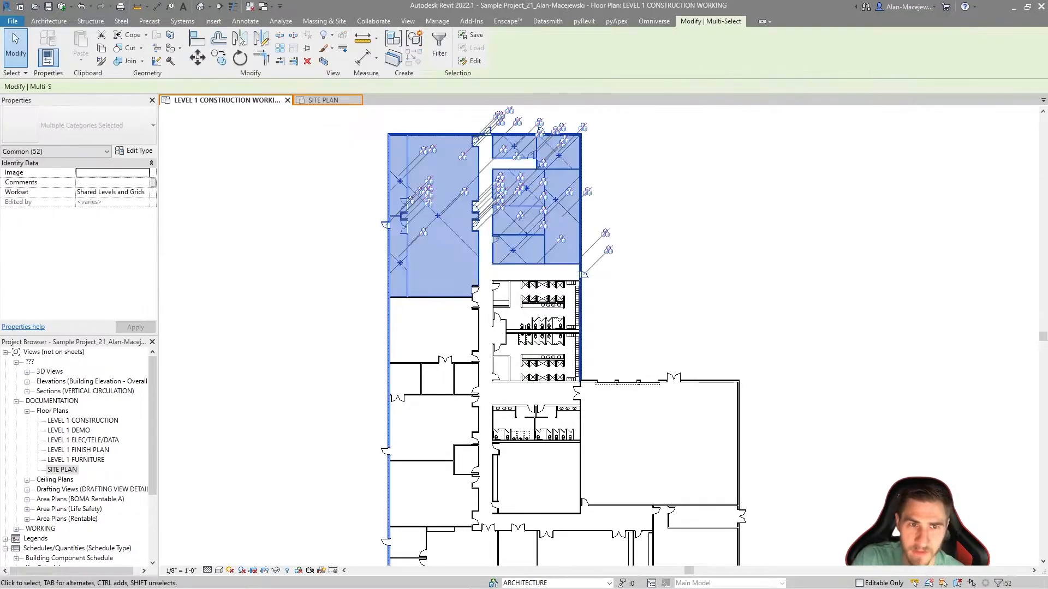
{"action": "left_click", "coordinate": [584, 21]}
{"action": "left_click", "coordinate": [238, 62]}
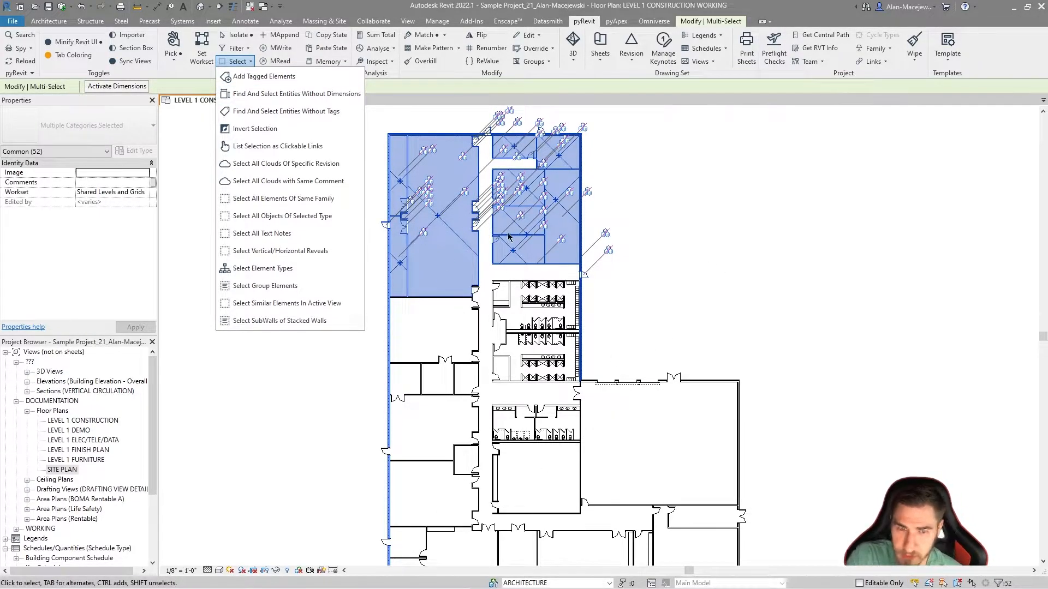
{"action": "left_click", "coordinate": [295, 77]}
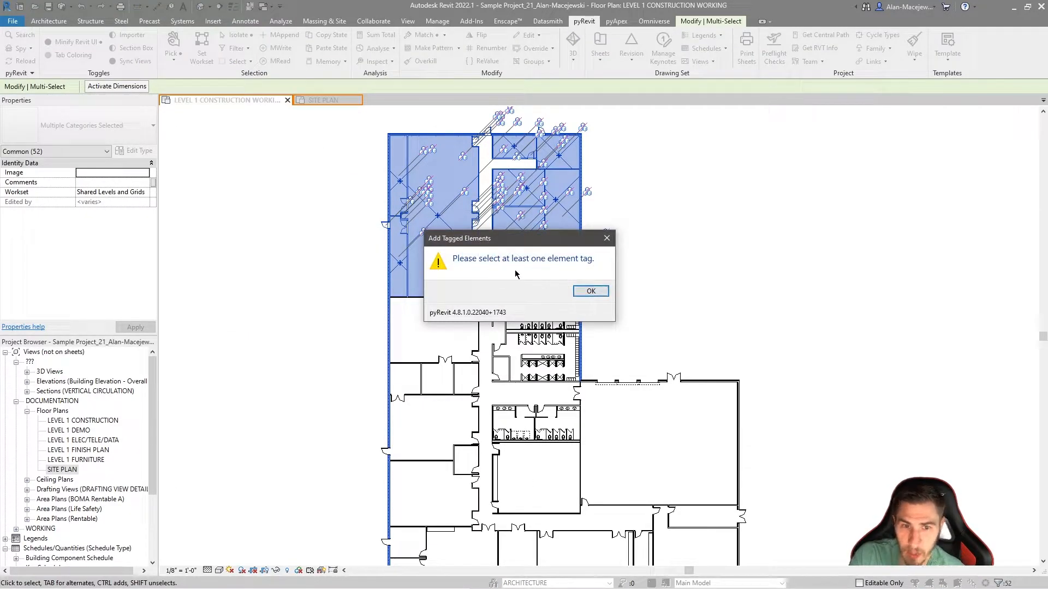
{"action": "left_click", "coordinate": [589, 291]}
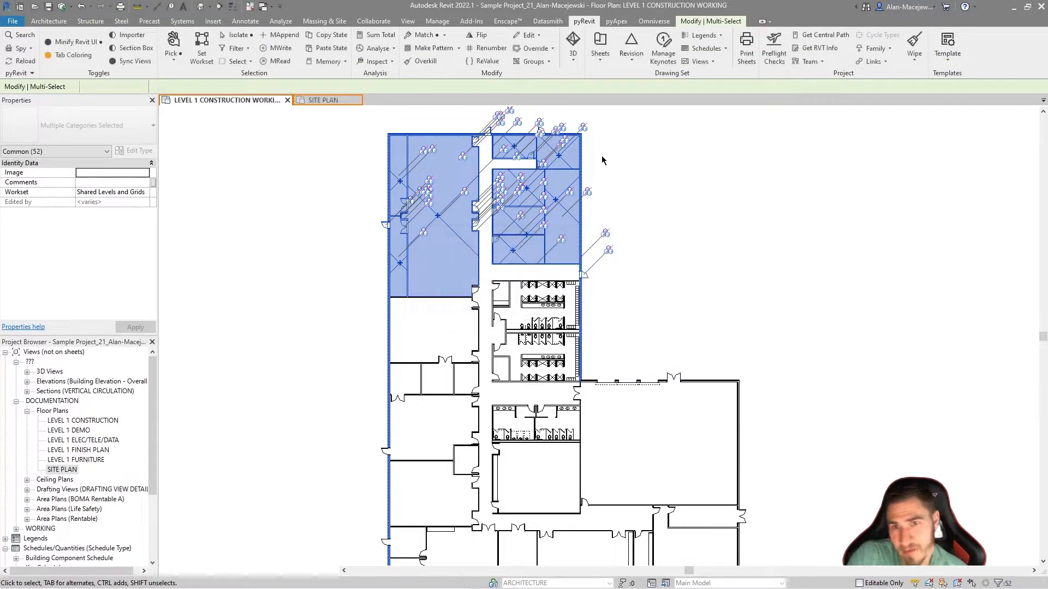
Step: Find and select all walls without dimensions, then clear the selection
{"action": "left_click", "coordinate": [238, 61]}
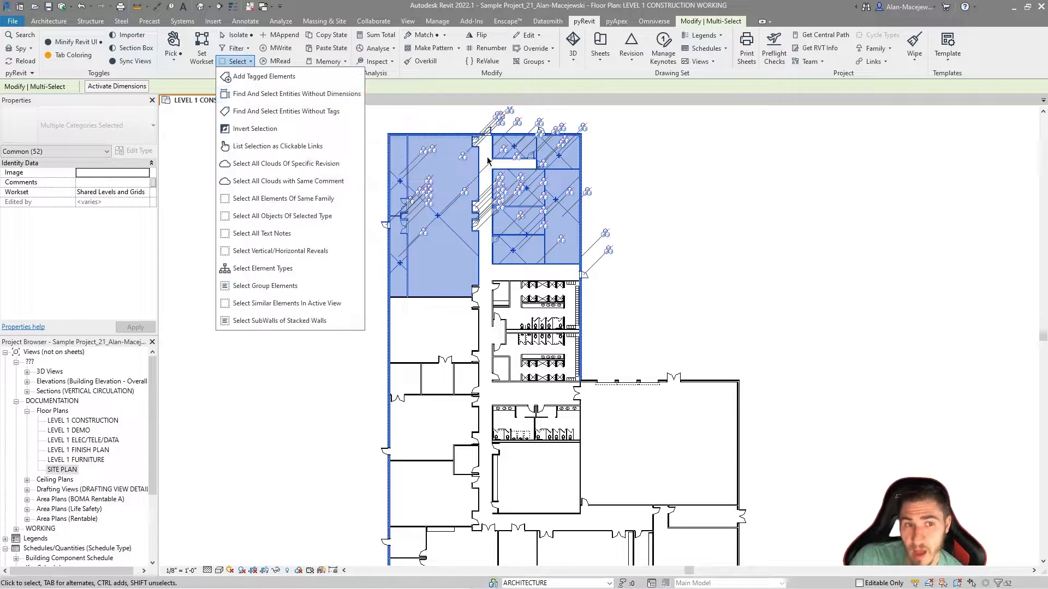
{"action": "left_click", "coordinate": [306, 94]}
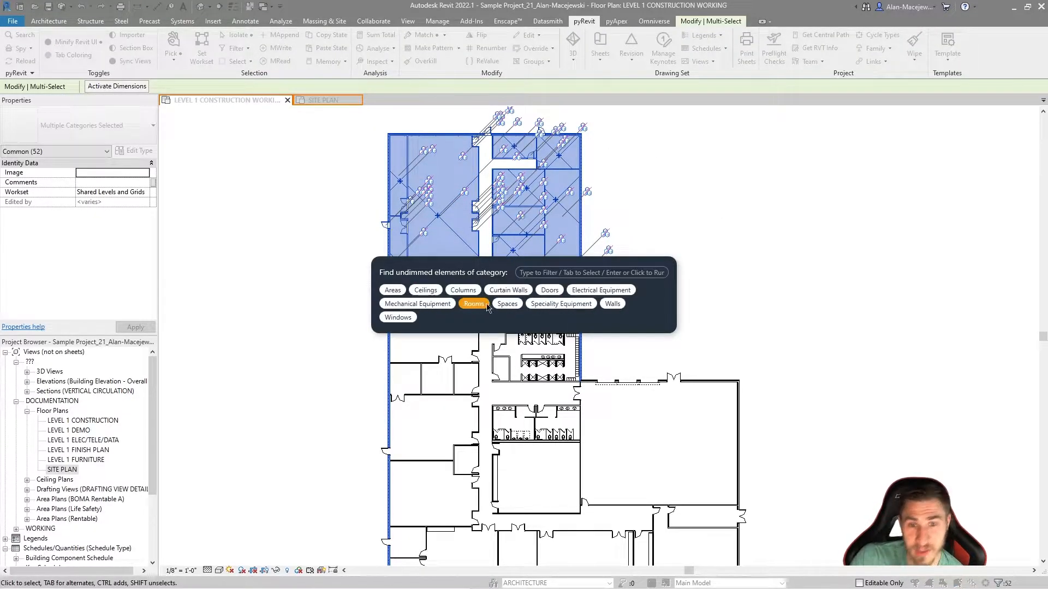
{"action": "left_click", "coordinate": [612, 304]}
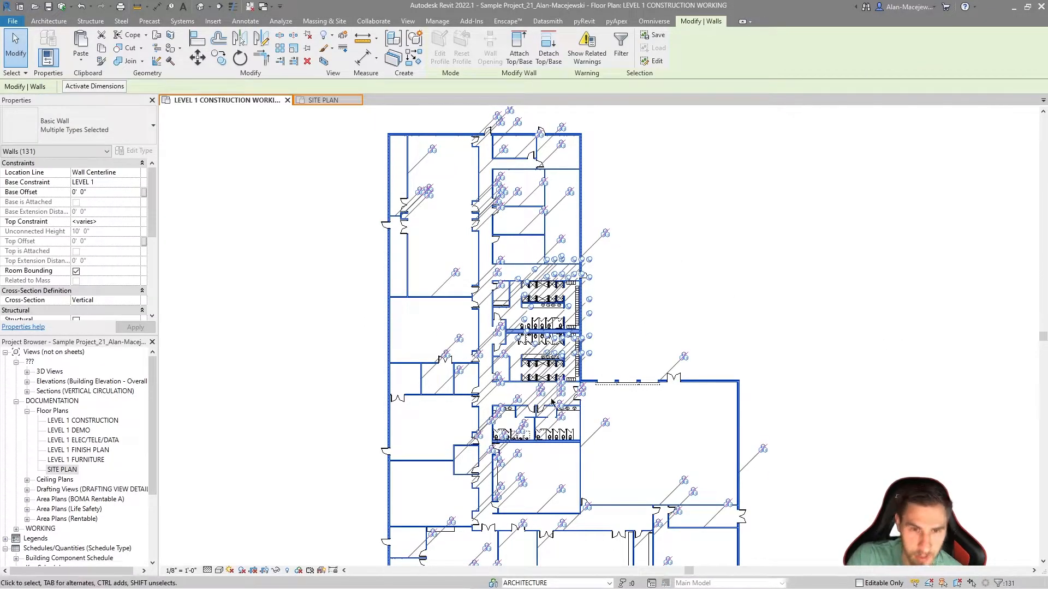
{"action": "left_click", "coordinate": [661, 258]}
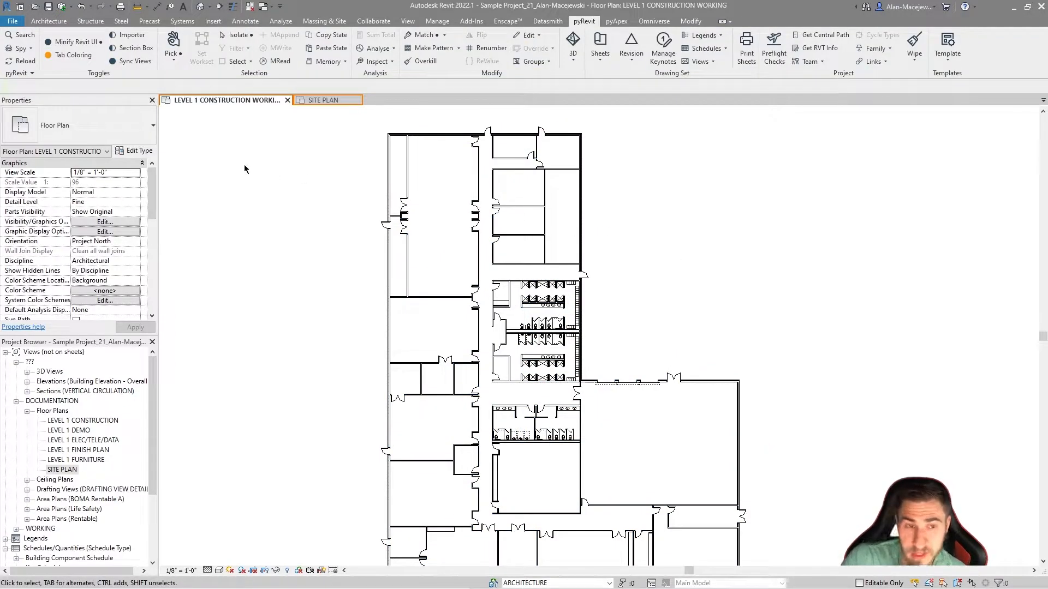
Step: Review the categories offered by Find And Select Entities Without Tags and close the list without choosing one
{"action": "left_click", "coordinate": [238, 61]}
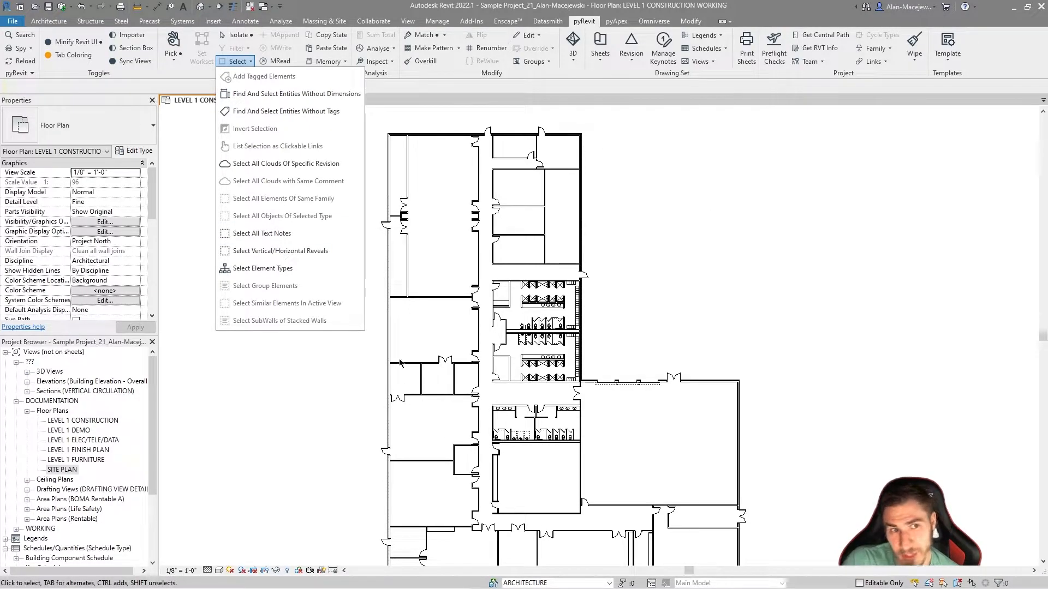
{"action": "left_click", "coordinate": [265, 113]}
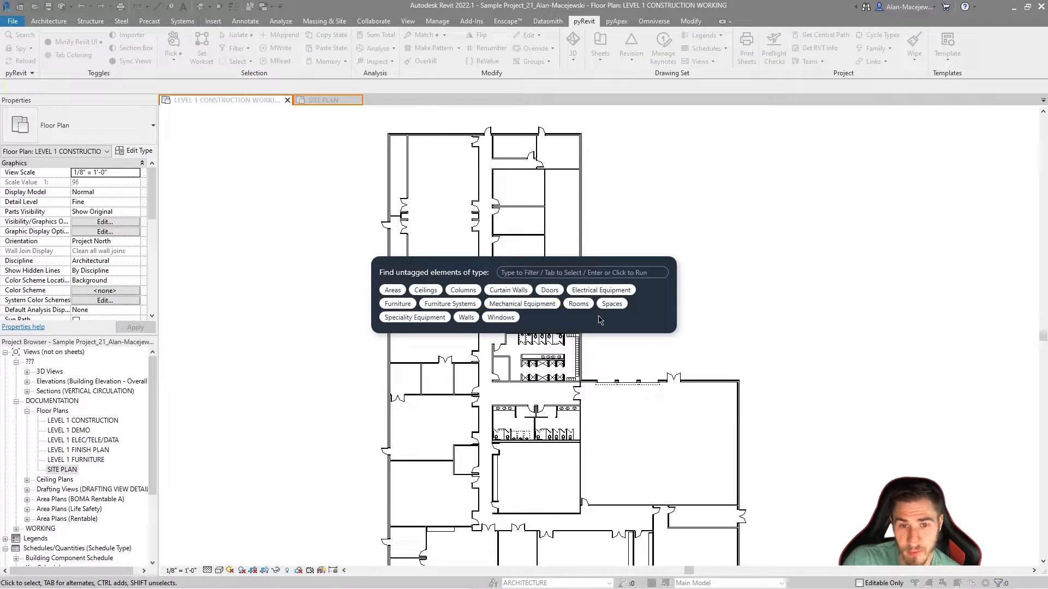
{"action": "key", "text": "Escape"}
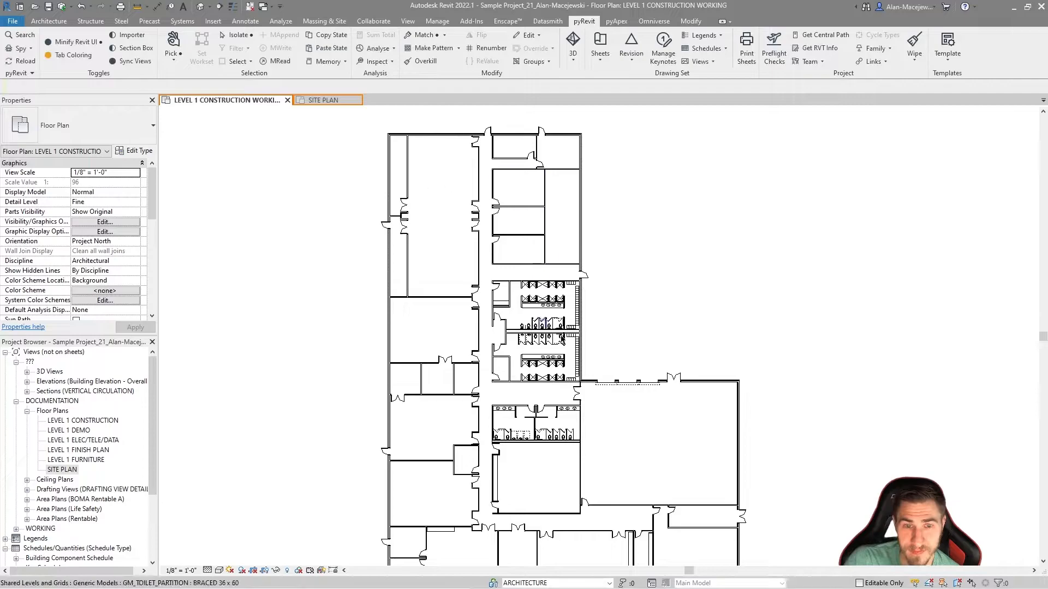
Step: Review Select All Clouds Of Specific Revision, highlight 1-Revision 1-Date 1, and close the dialog without selecting clouds
{"action": "left_click", "coordinate": [238, 62]}
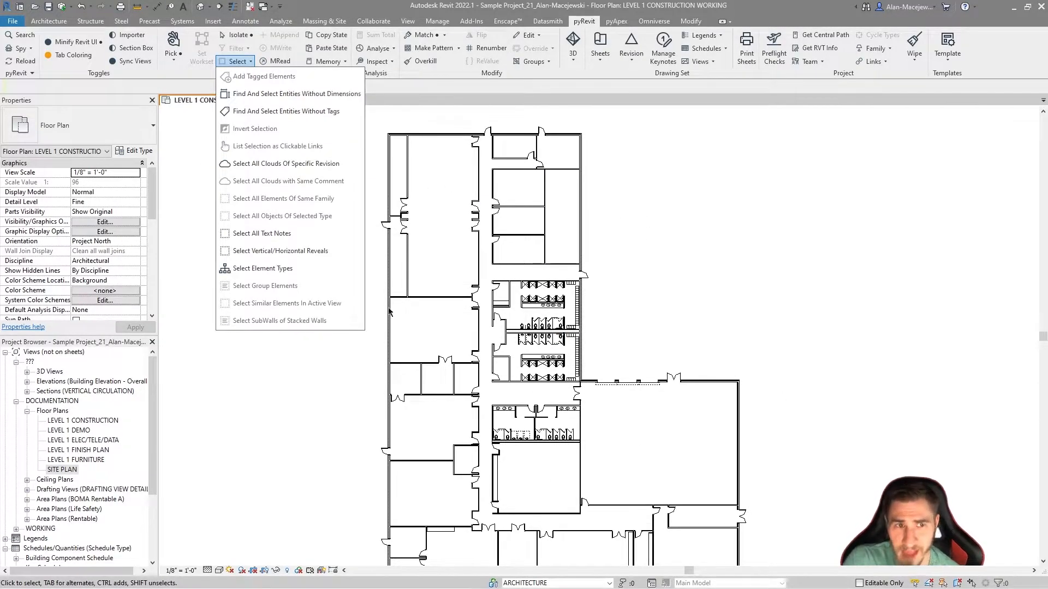
{"action": "left_click", "coordinate": [300, 164]}
{"action": "left_click", "coordinate": [472, 180]}
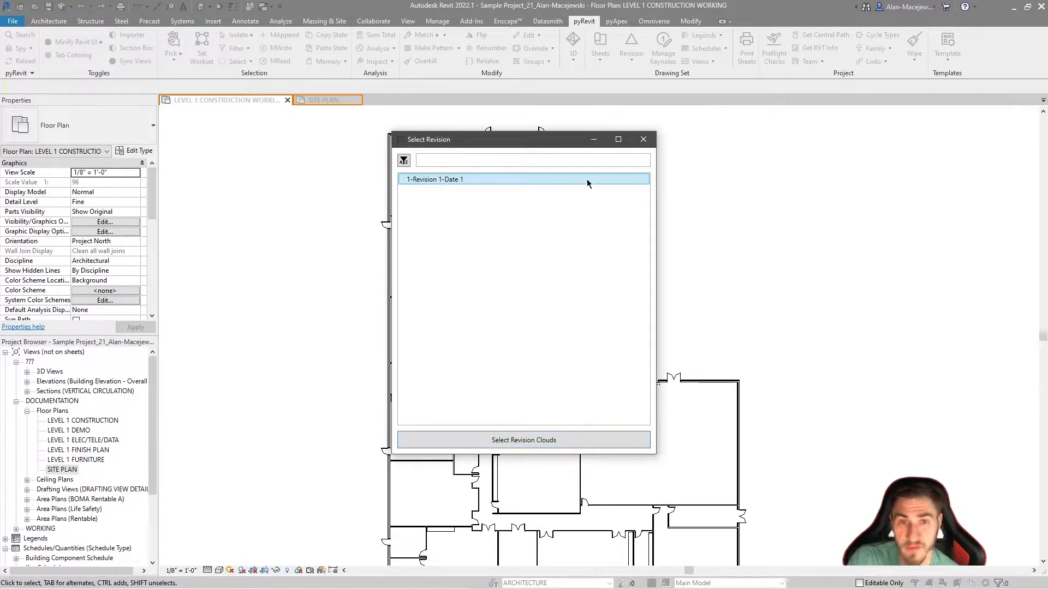
{"action": "left_click", "coordinate": [644, 140]}
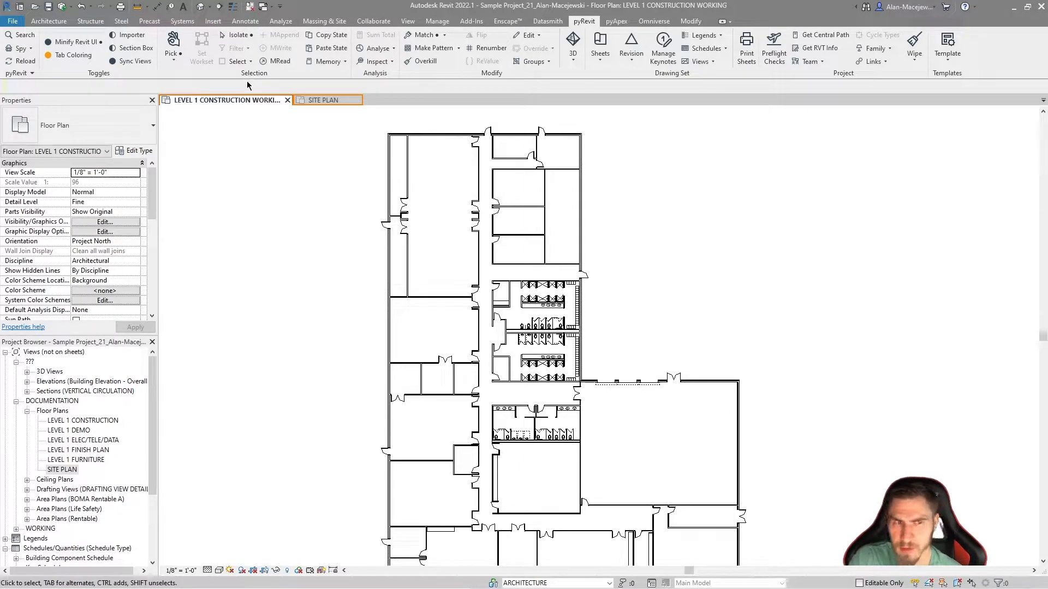
Step: Examine the full category list of Select Element Types and close it without picking a type
{"action": "left_click", "coordinate": [239, 61]}
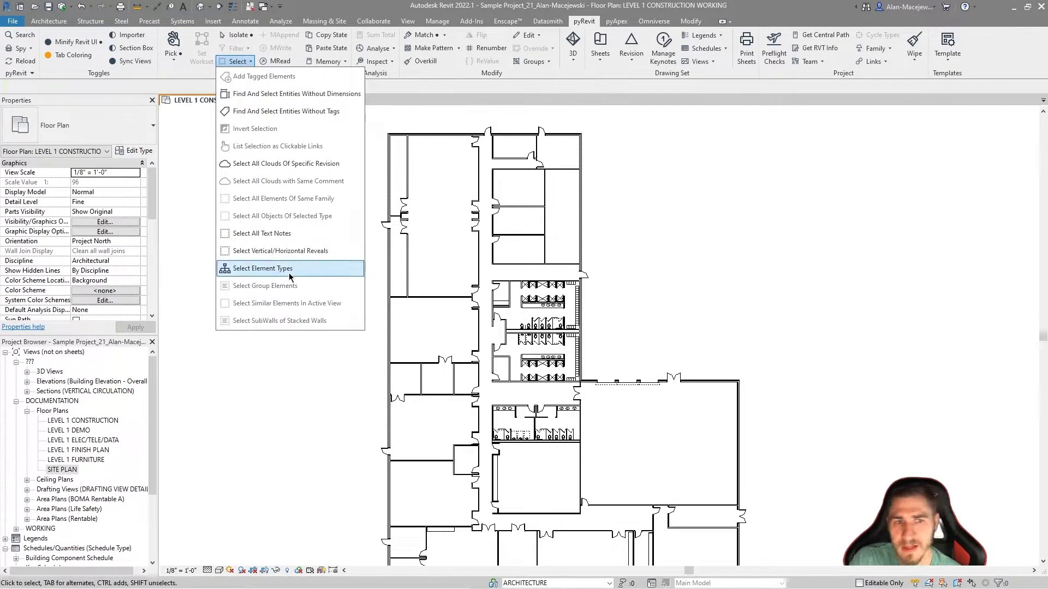
{"action": "left_click", "coordinate": [240, 268]}
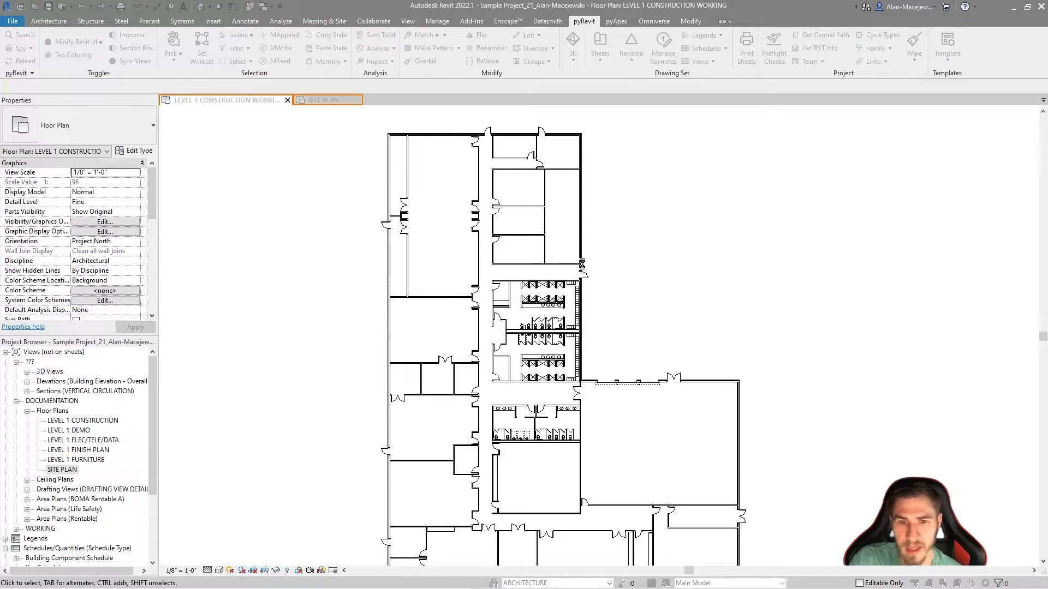
{"action": "scroll", "coordinate": [523, 292], "scroll_direction": "down", "scroll_amount": 5}
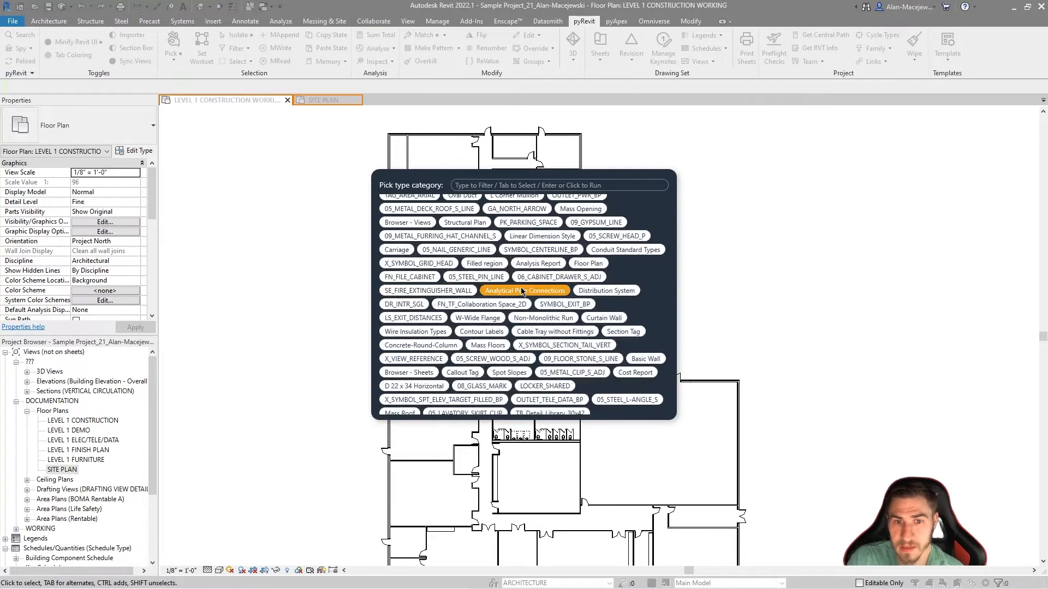
{"action": "scroll", "coordinate": [522, 292], "scroll_direction": "down", "scroll_amount": 6}
{"action": "scroll", "coordinate": [480, 303], "scroll_direction": "down", "scroll_amount": 8}
{"action": "scroll", "coordinate": [564, 346], "scroll_direction": "down", "scroll_amount": 8}
{"action": "scroll", "coordinate": [442, 355], "scroll_direction": "down", "scroll_amount": 8}
{"action": "scroll", "coordinate": [435, 287], "scroll_direction": "down", "scroll_amount": 8}
{"action": "key", "text": "Escape"}
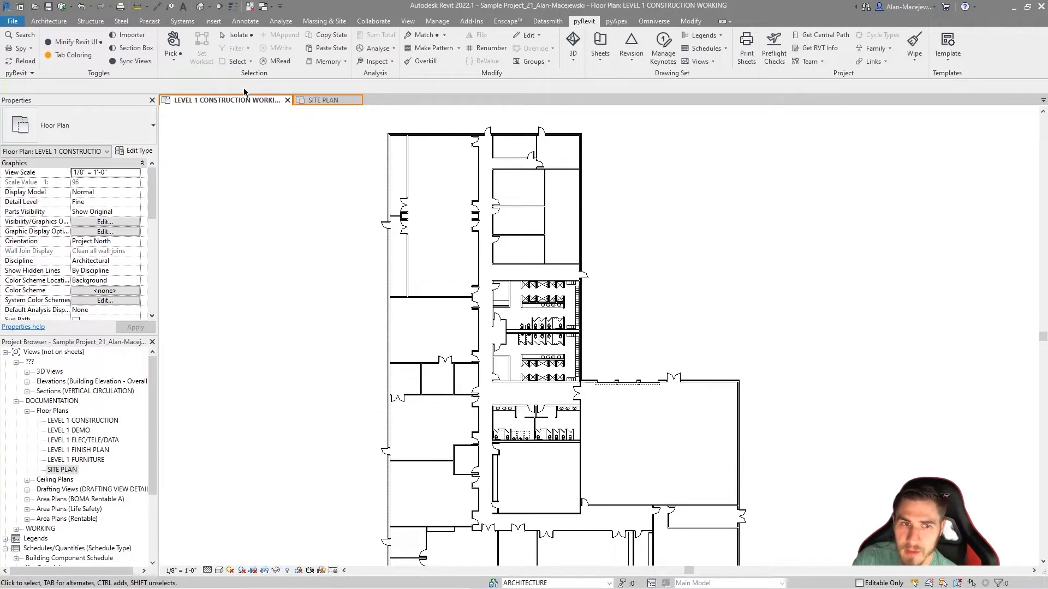
Step: Reopen the Select Element Types list, look through its first categories, and close it
{"action": "left_click", "coordinate": [240, 62]}
{"action": "left_click", "coordinate": [256, 199]}
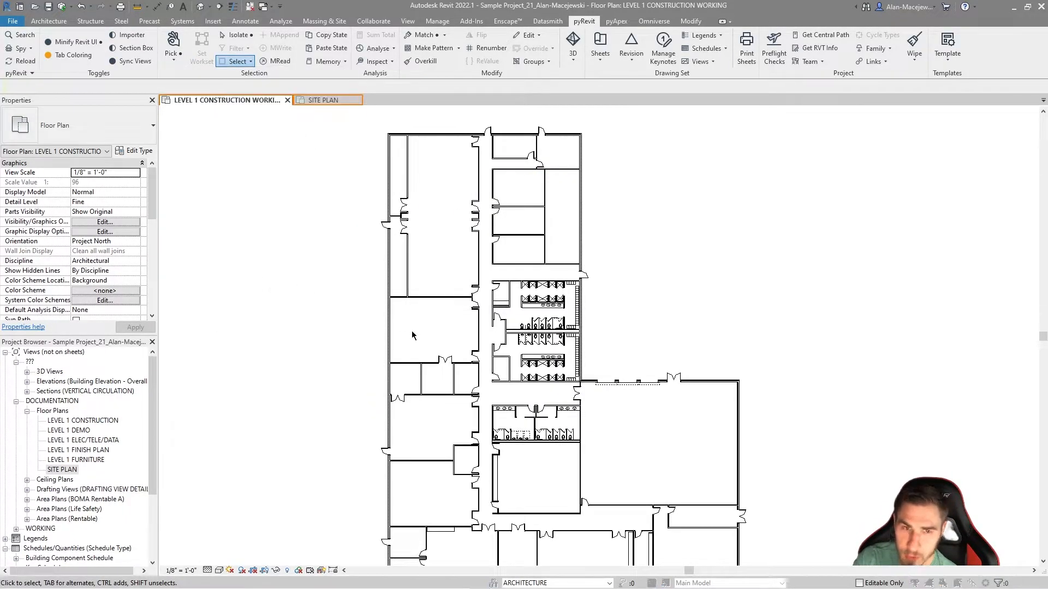
{"action": "left_click", "coordinate": [507, 298]}
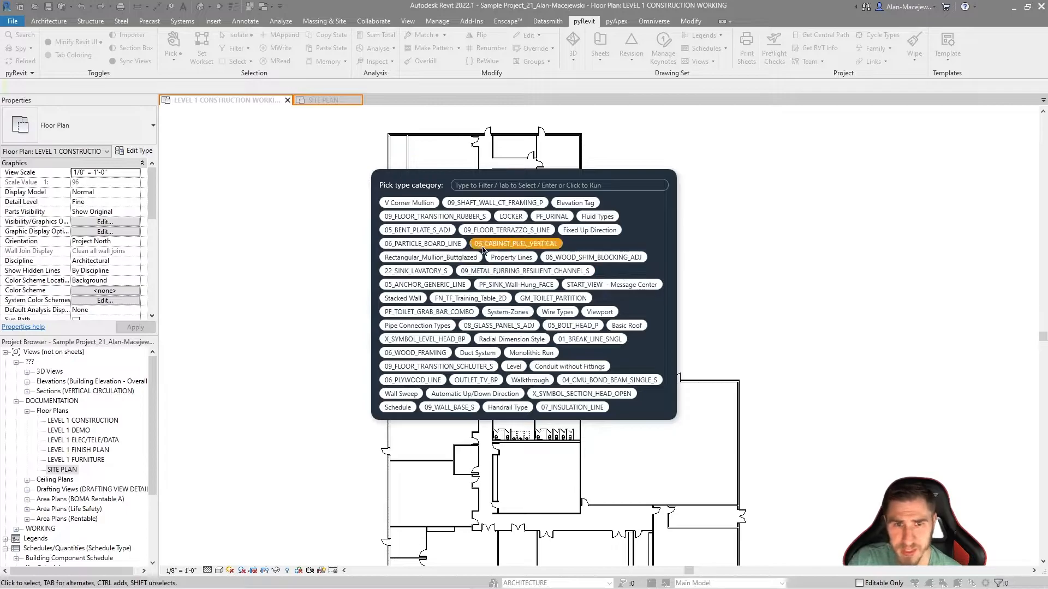
{"action": "scroll", "coordinate": [502, 273], "scroll_direction": "down", "scroll_amount": 3}
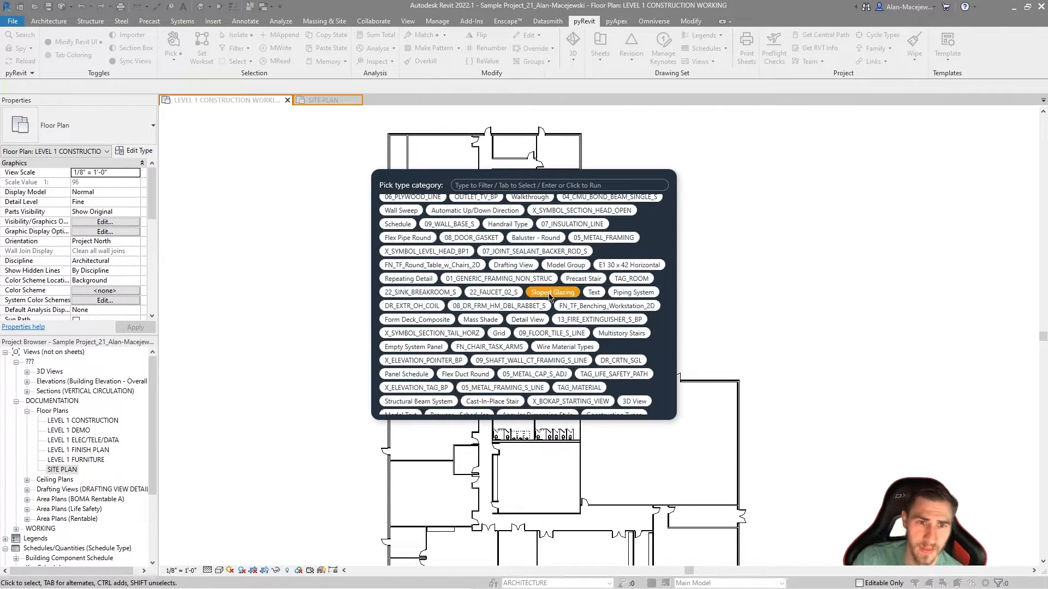
{"action": "key", "text": "Escape"}
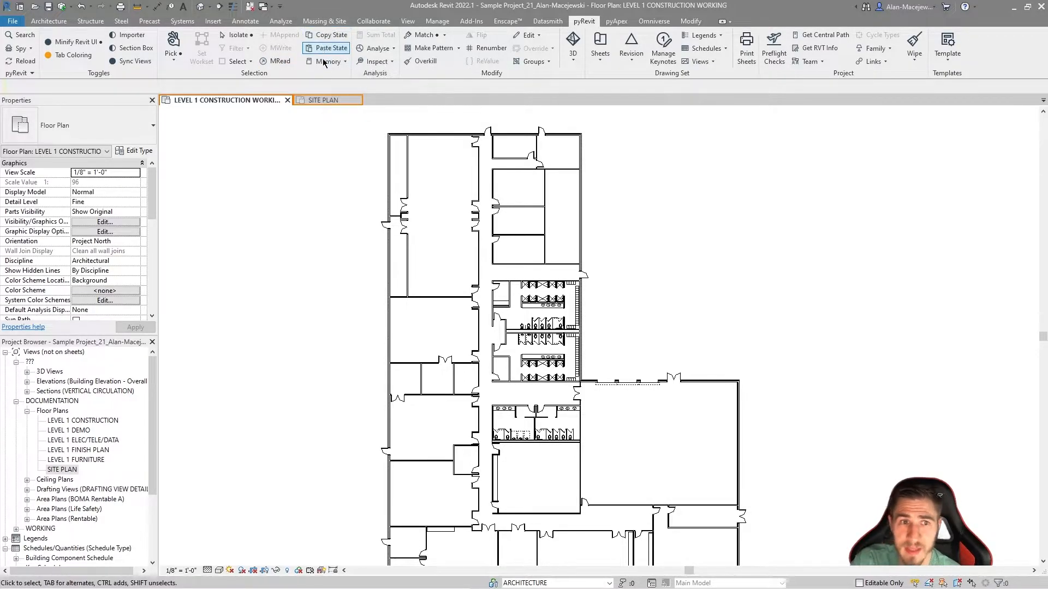
Step: Frame the building's upper part more closely in the Level 1 plan and copy its View Zoom/Pan State to memory
{"action": "scroll", "coordinate": [469, 139], "scroll_direction": "up", "scroll_amount": 2}
{"action": "middle_click_drag", "start_coordinate": [474, 144], "coordinate": [492, 187]}
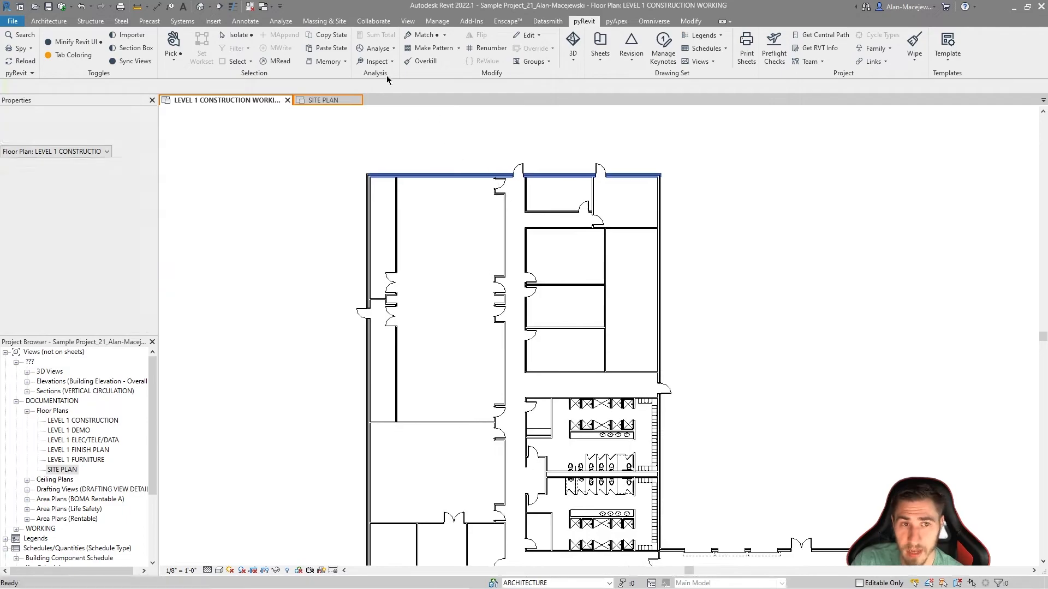
{"action": "left_click", "coordinate": [327, 36]}
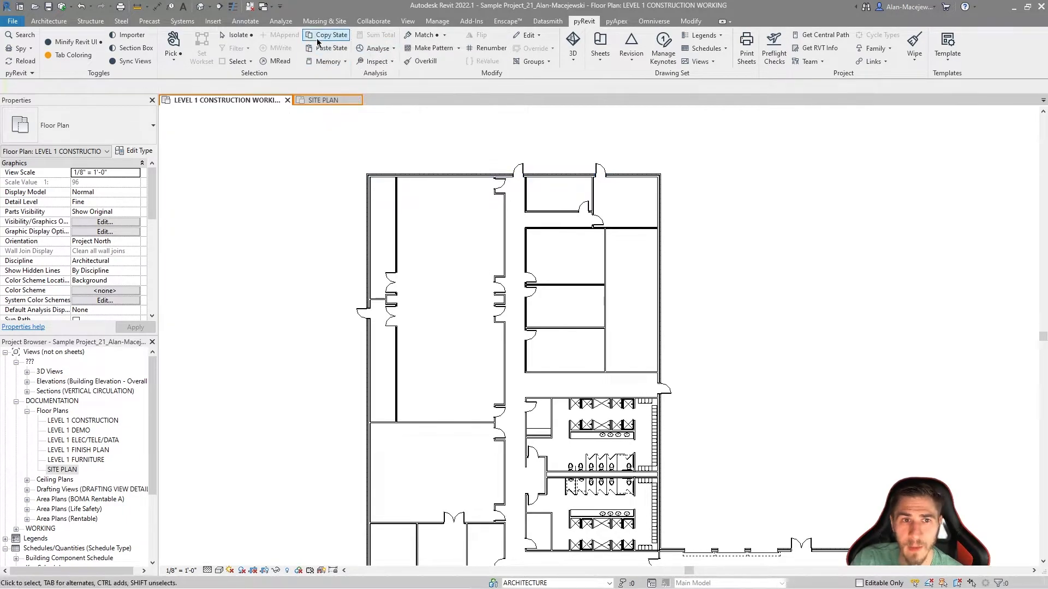
{"action": "left_click", "coordinate": [339, 48]}
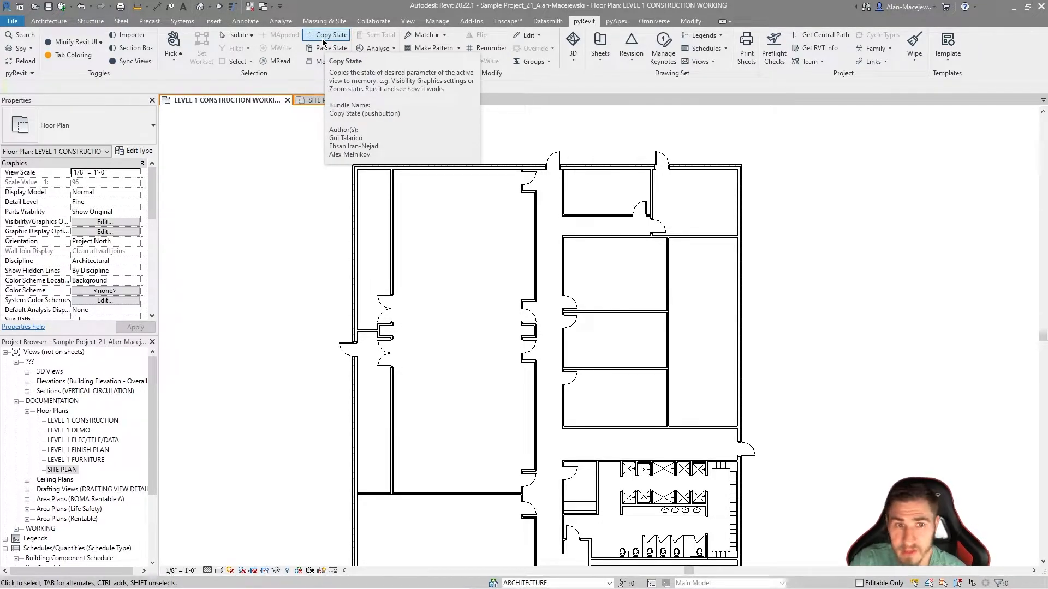
{"action": "scroll", "coordinate": [672, 289], "scroll_direction": "up", "scroll_amount": 3}
{"action": "scroll", "coordinate": [715, 268], "scroll_direction": "down", "scroll_amount": 1}
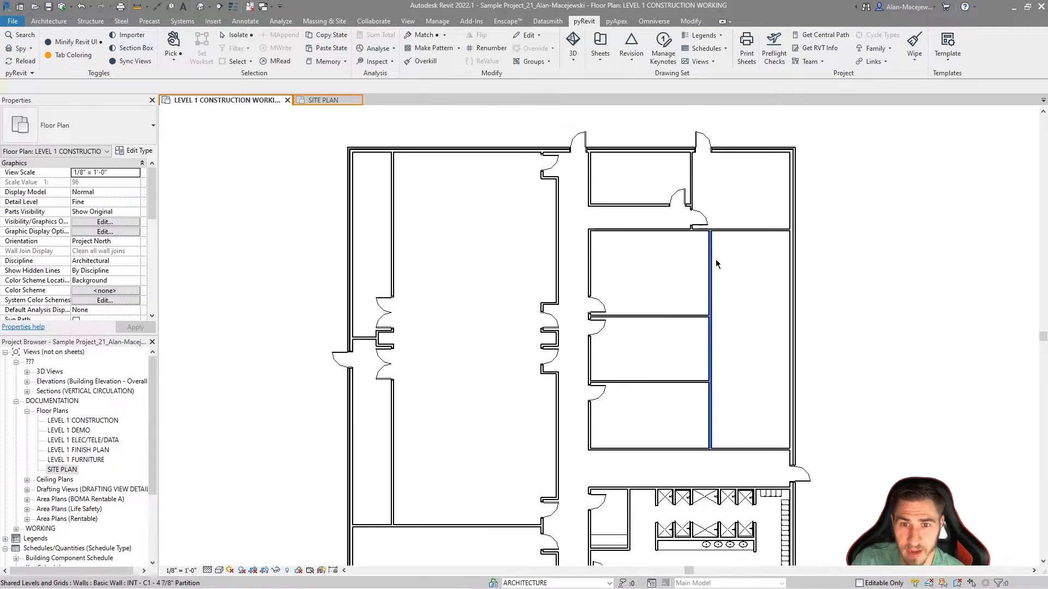
{"action": "middle_click_drag", "start_coordinate": [723, 324], "coordinate": [719, 325]}
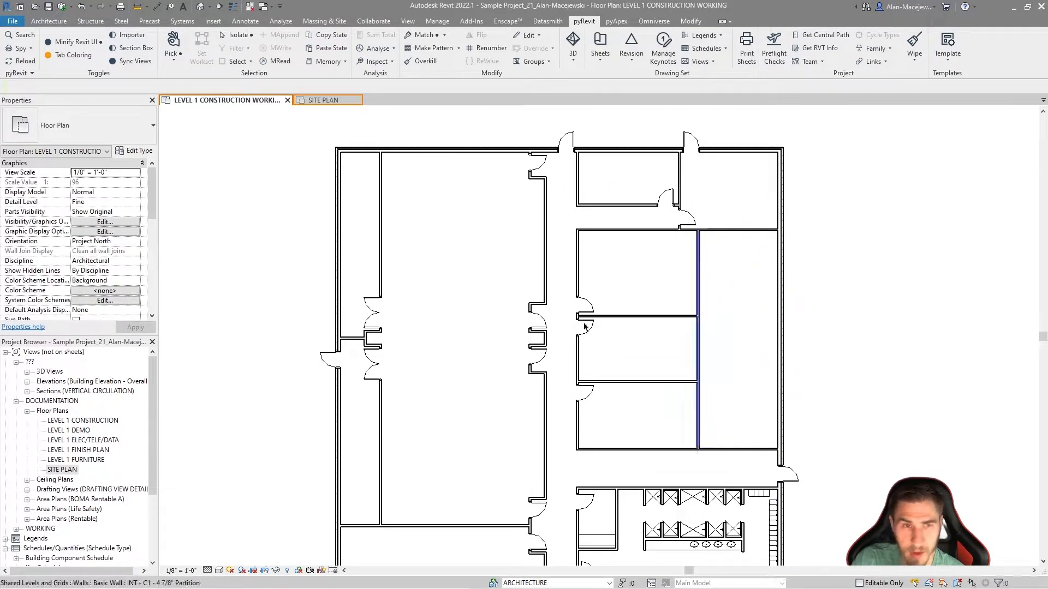
{"action": "left_click", "coordinate": [330, 35]}
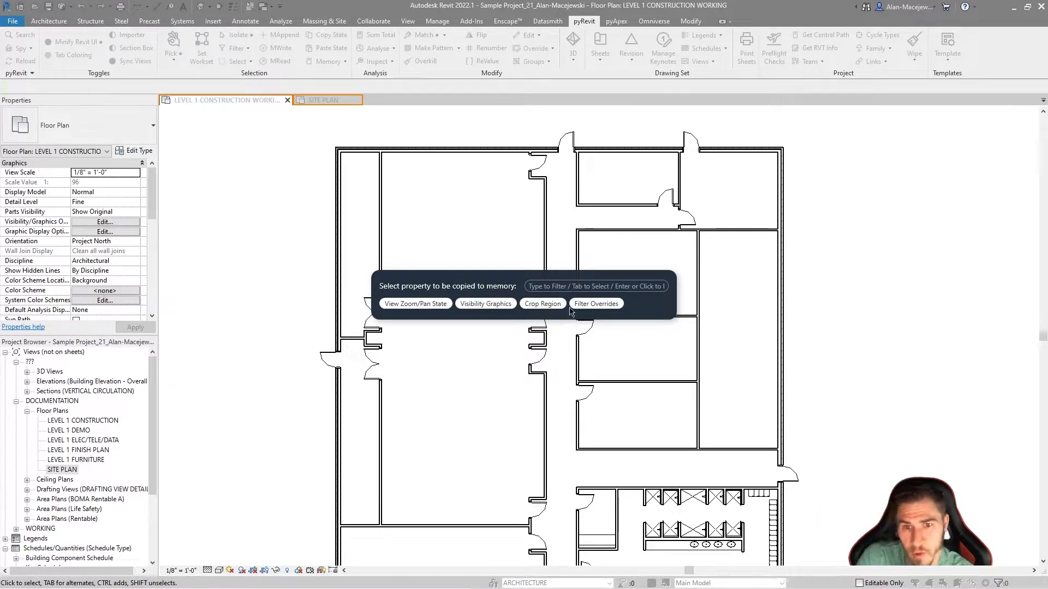
{"action": "left_click", "coordinate": [400, 307]}
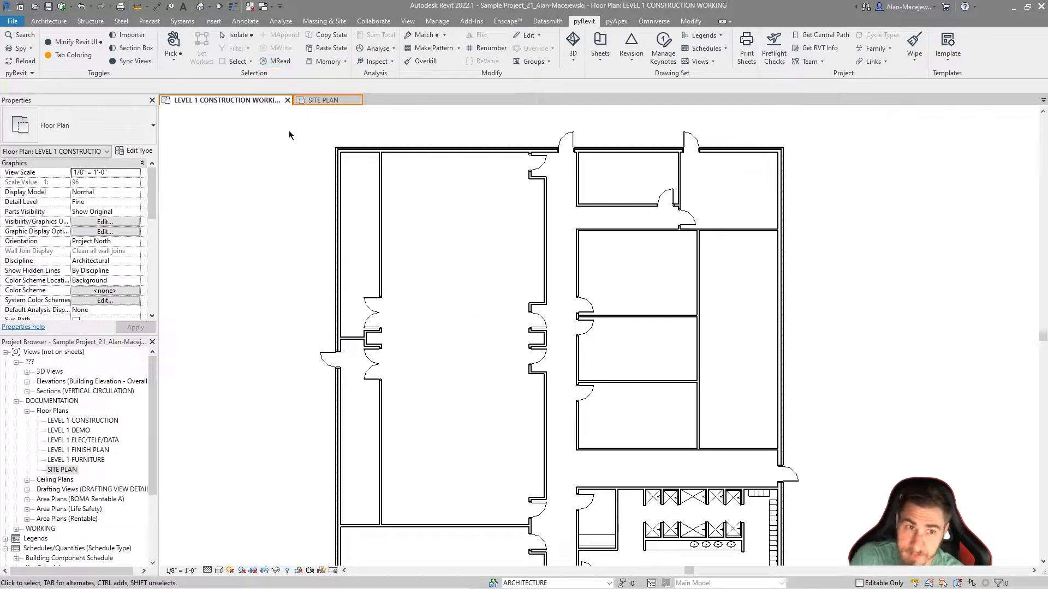
Step: Switch to the SITE PLAN view and paste the copied View Zoom/Pan State onto it
{"action": "left_click", "coordinate": [322, 101]}
{"action": "scroll", "coordinate": [571, 336], "scroll_direction": "down", "scroll_amount": 3}
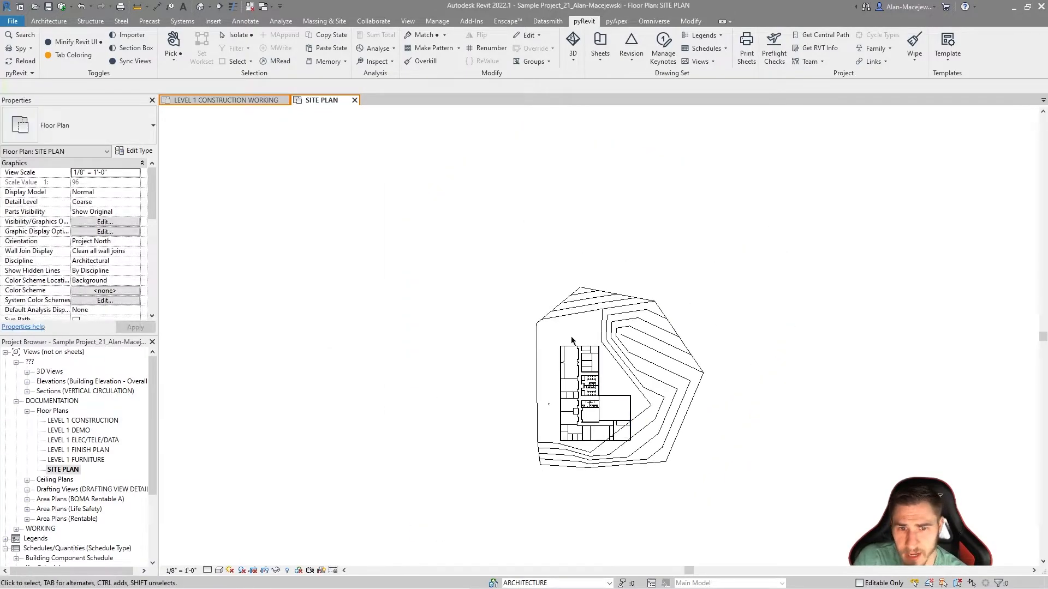
{"action": "scroll", "coordinate": [592, 327], "scroll_direction": "up", "scroll_amount": 3}
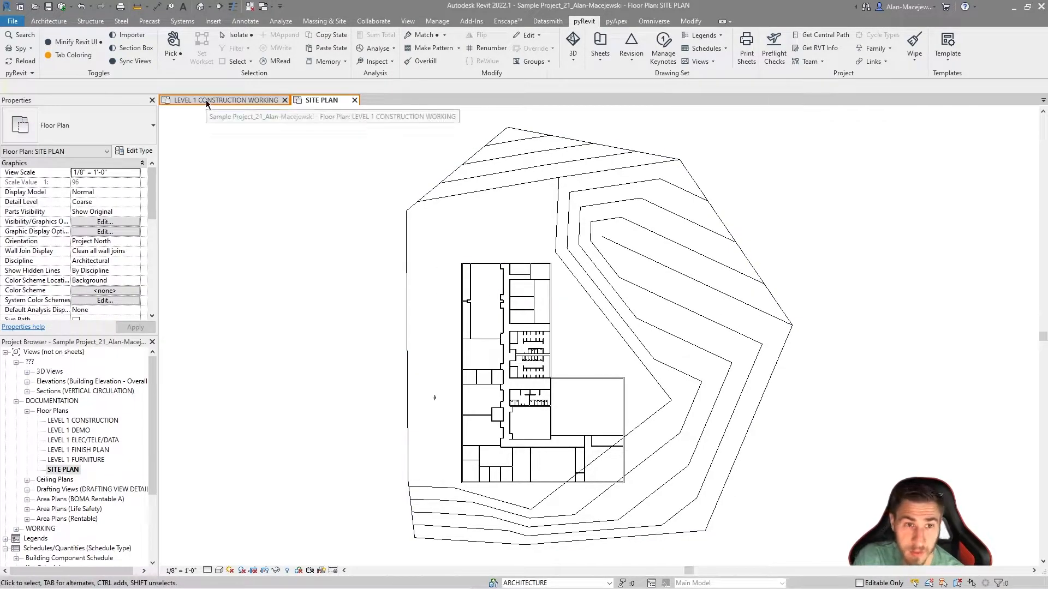
{"action": "left_click", "coordinate": [328, 51]}
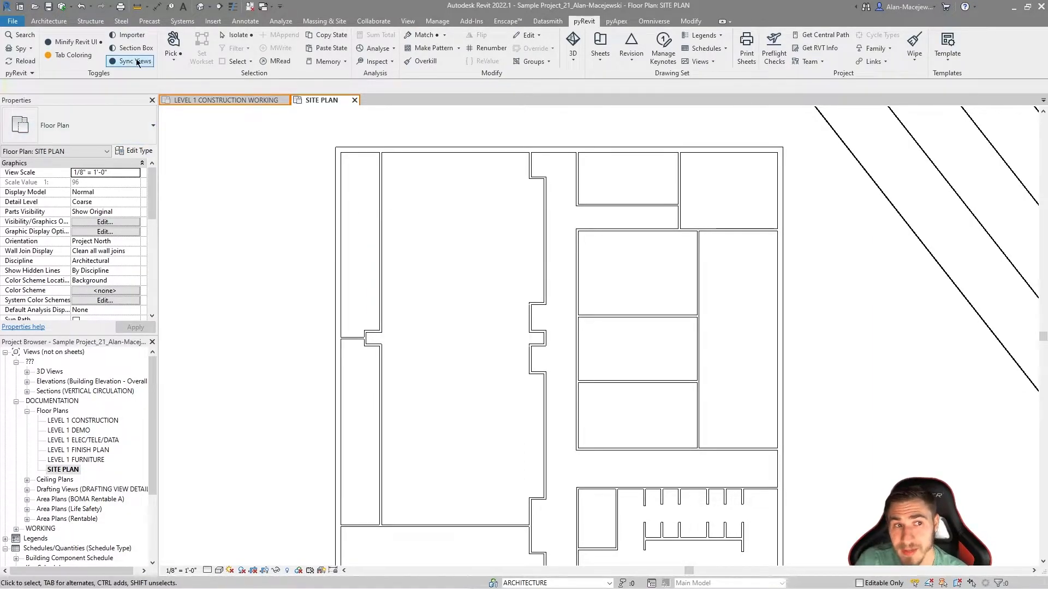
Step: Compare the building's framing in the LEVEL 1 CONSTRUCTION WORKING and SITE PLAN views, checking whether navigation in one affects the other
{"action": "left_click", "coordinate": [189, 103]}
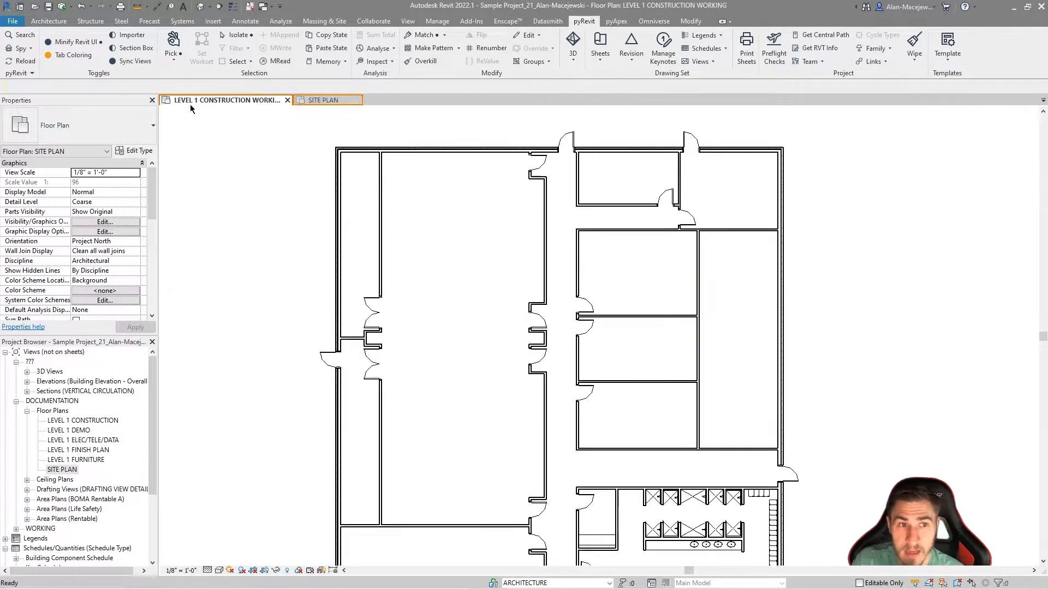
{"action": "middle_click_drag", "start_coordinate": [649, 337], "coordinate": [593, 342]}
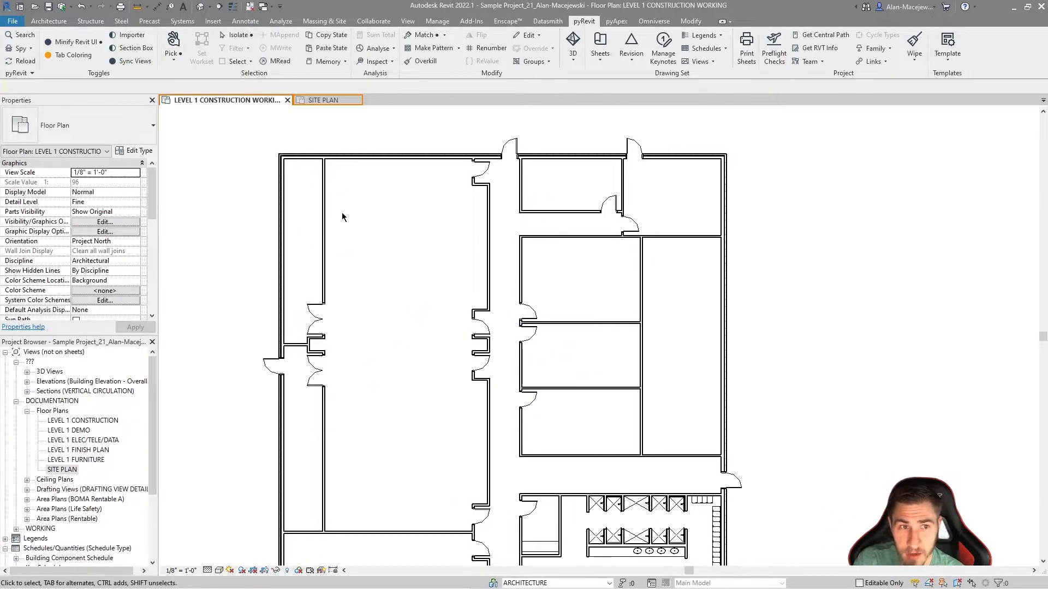
{"action": "left_click", "coordinate": [319, 99]}
{"action": "scroll", "coordinate": [501, 322], "scroll_direction": "down", "scroll_amount": 3}
{"action": "middle_click_drag", "start_coordinate": [518, 321], "coordinate": [497, 313]}
{"action": "scroll", "coordinate": [497, 312], "scroll_direction": "up", "scroll_amount": 5}
{"action": "scroll", "coordinate": [485, 250], "scroll_direction": "down", "scroll_amount": 2}
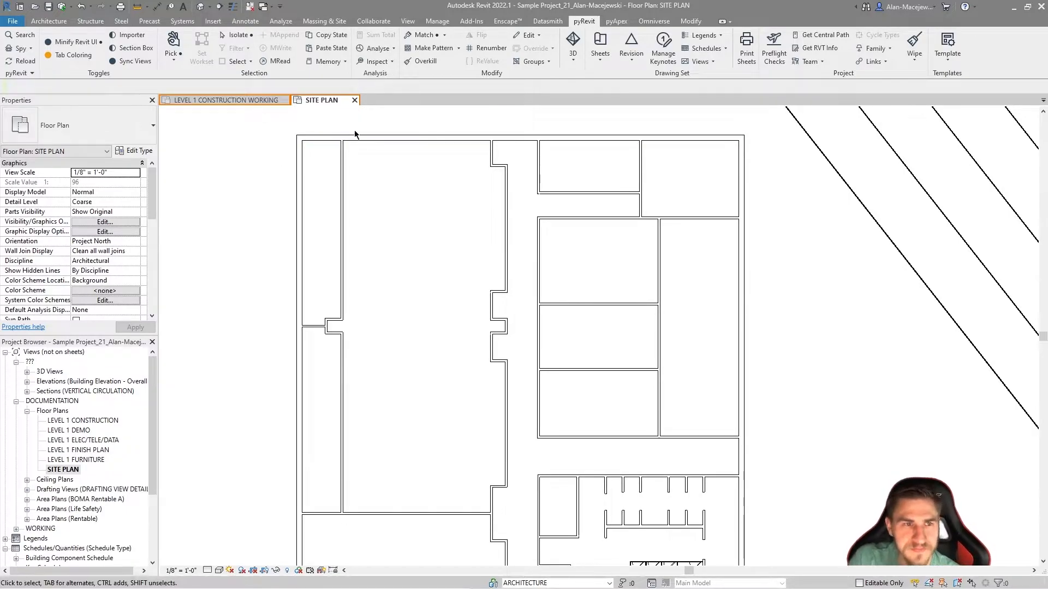
Step: Examine the filters applied to the LEVEL 1 CONSTRUCTION WORKING view in its Visibility/Graphic Overrides and close them unchanged
{"action": "left_click", "coordinate": [276, 101]}
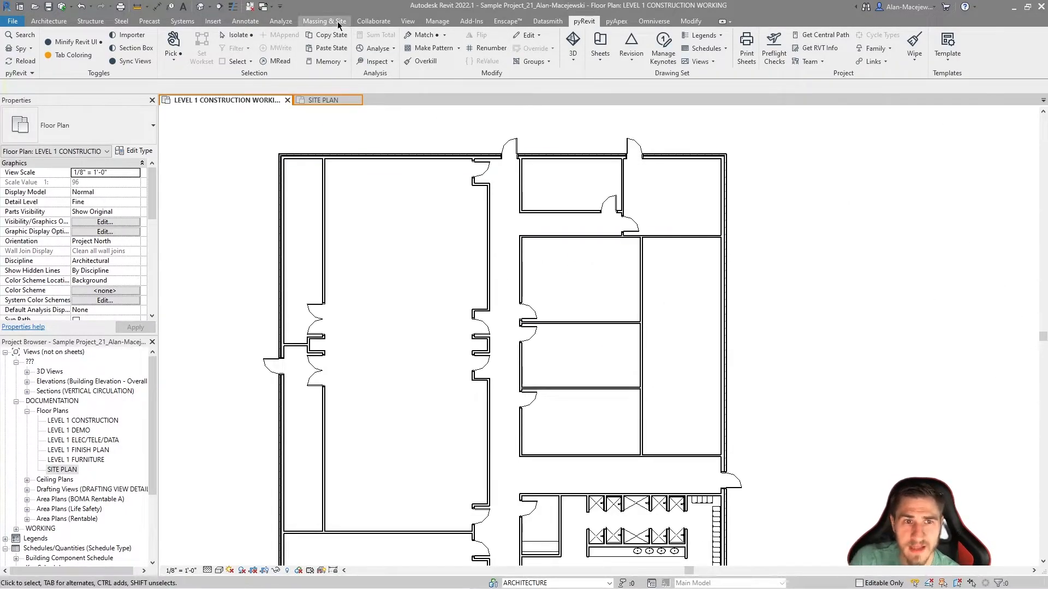
{"action": "left_click", "coordinate": [327, 35]}
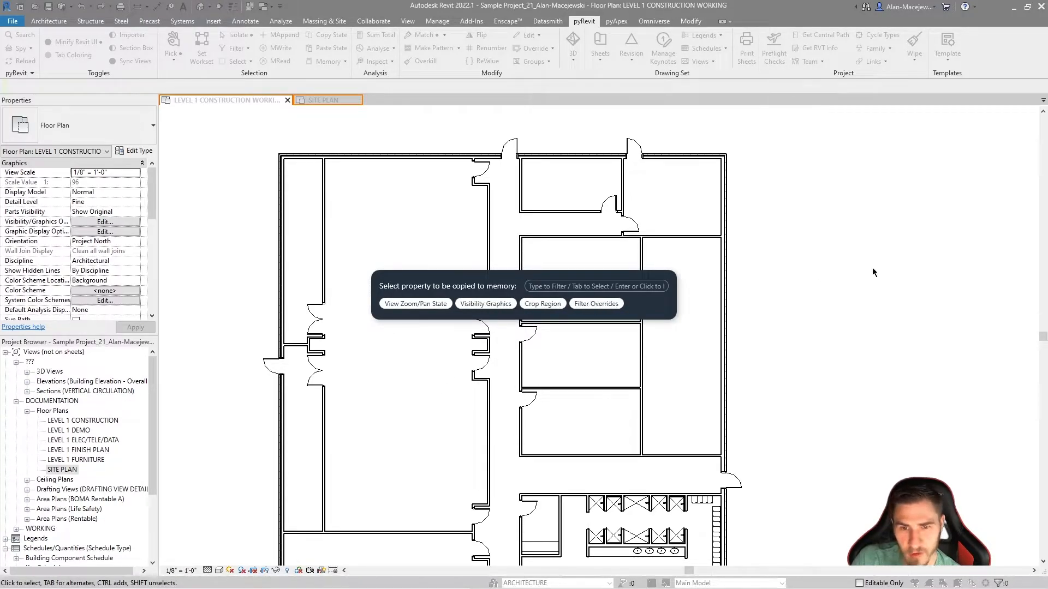
{"action": "left_click", "coordinate": [596, 303]}
{"action": "key", "text": "v"}
{"action": "key", "text": "g"}
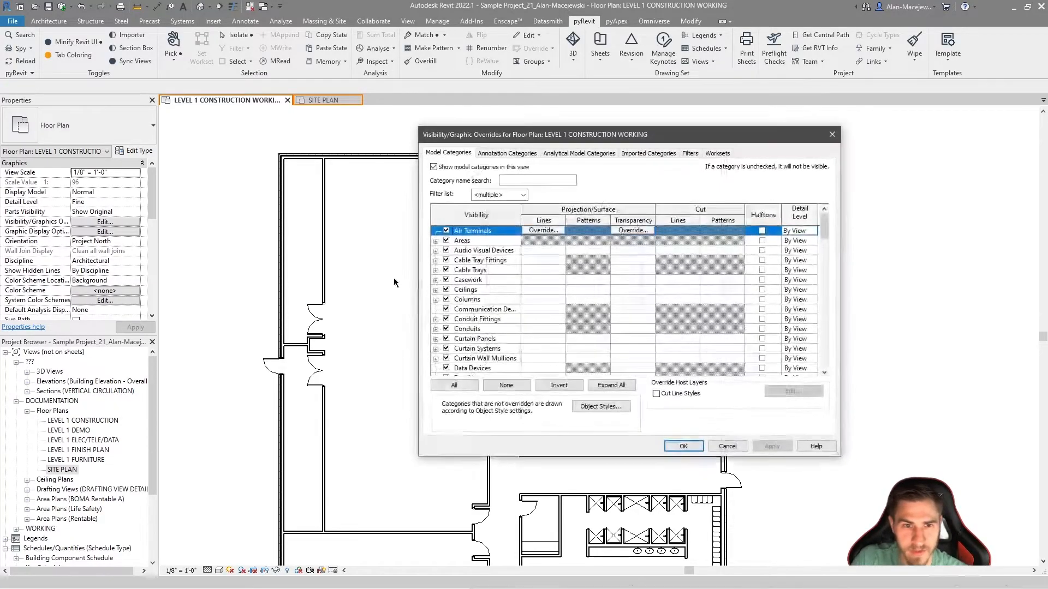
{"action": "left_click", "coordinate": [689, 154]}
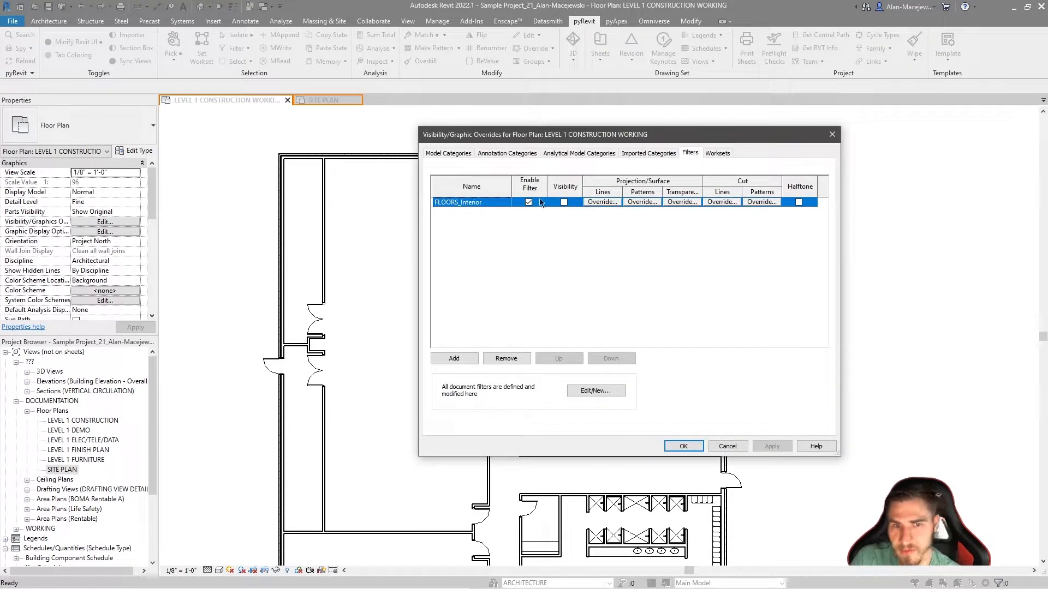
{"action": "left_click", "coordinate": [832, 134]}
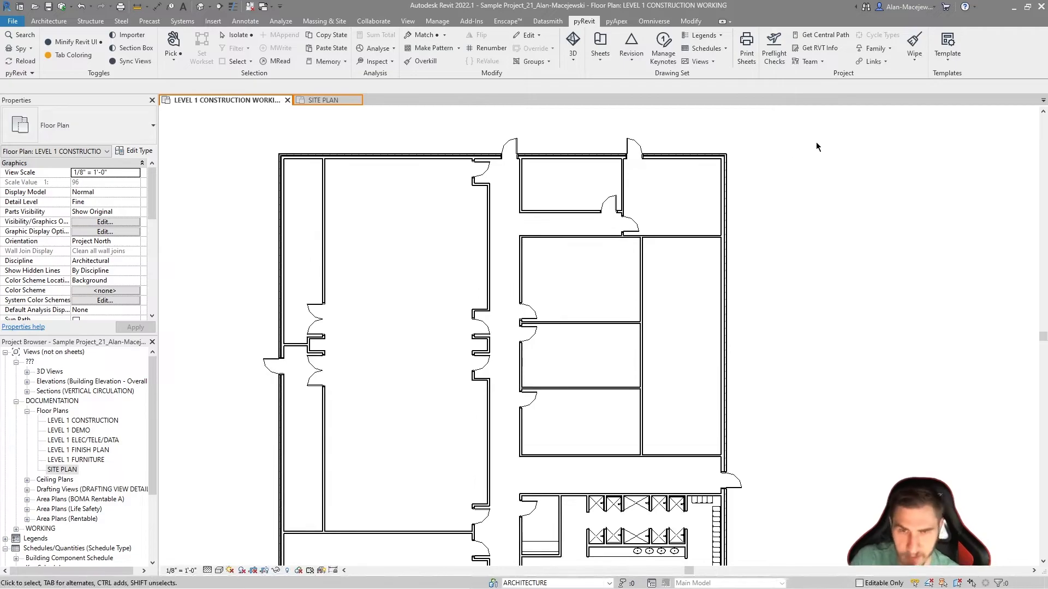
Step: Copy the FLOORS_Interior filter overrides from the LEVEL 1 CONSTRUCTION WORKING view to memory with Copy State
{"action": "left_click", "coordinate": [326, 35]}
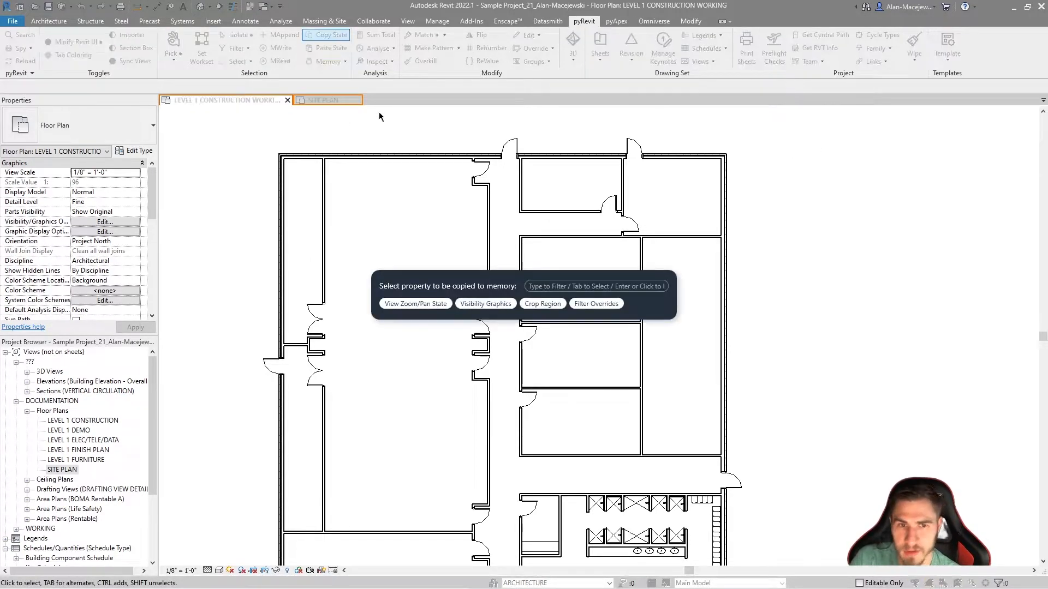
{"action": "left_click", "coordinate": [596, 308]}
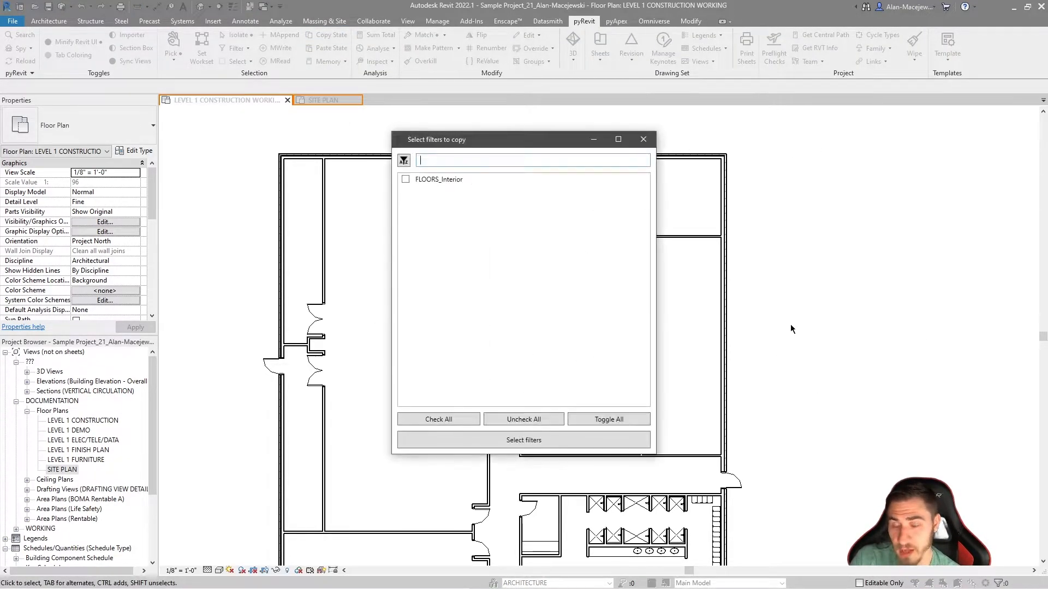
{"action": "left_click", "coordinate": [437, 179]}
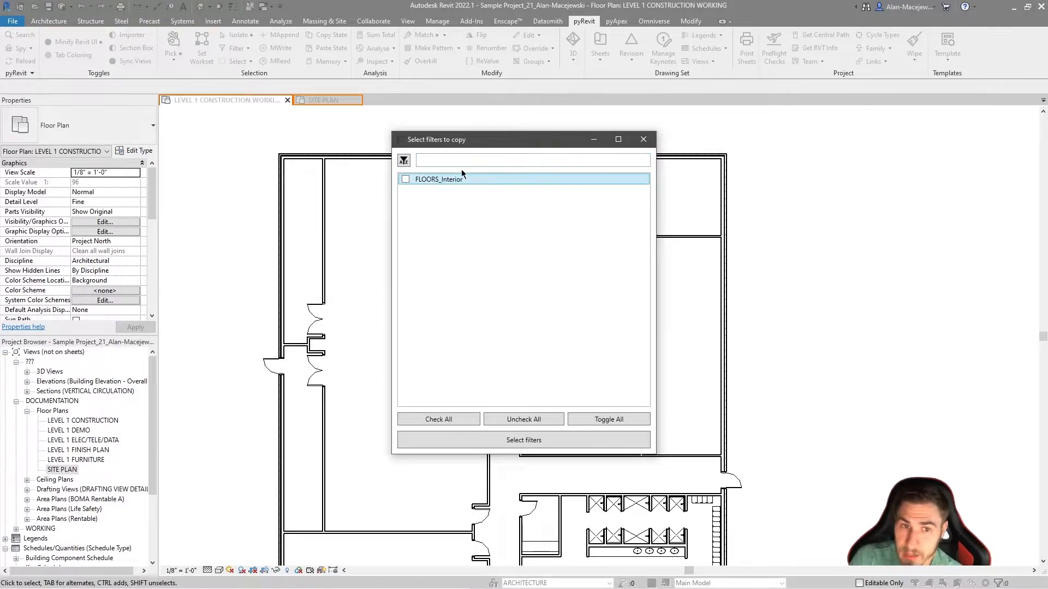
{"action": "left_click", "coordinate": [402, 181]}
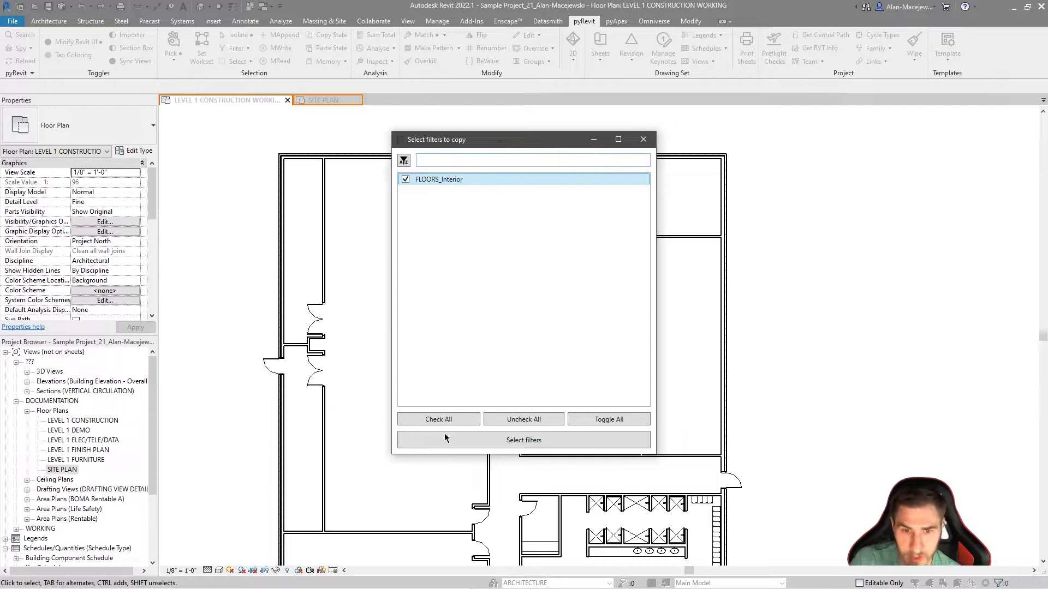
{"action": "left_click", "coordinate": [495, 444]}
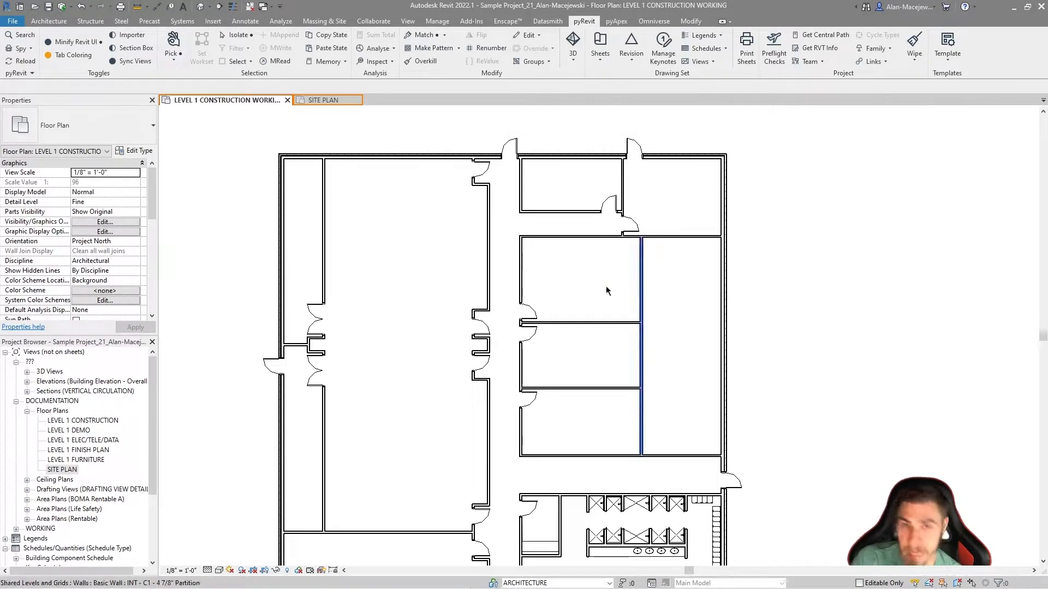
Step: Switch to the SITE PLAN view and check which filters its Visibility/Graphic Overrides contain
{"action": "left_click", "coordinate": [308, 101]}
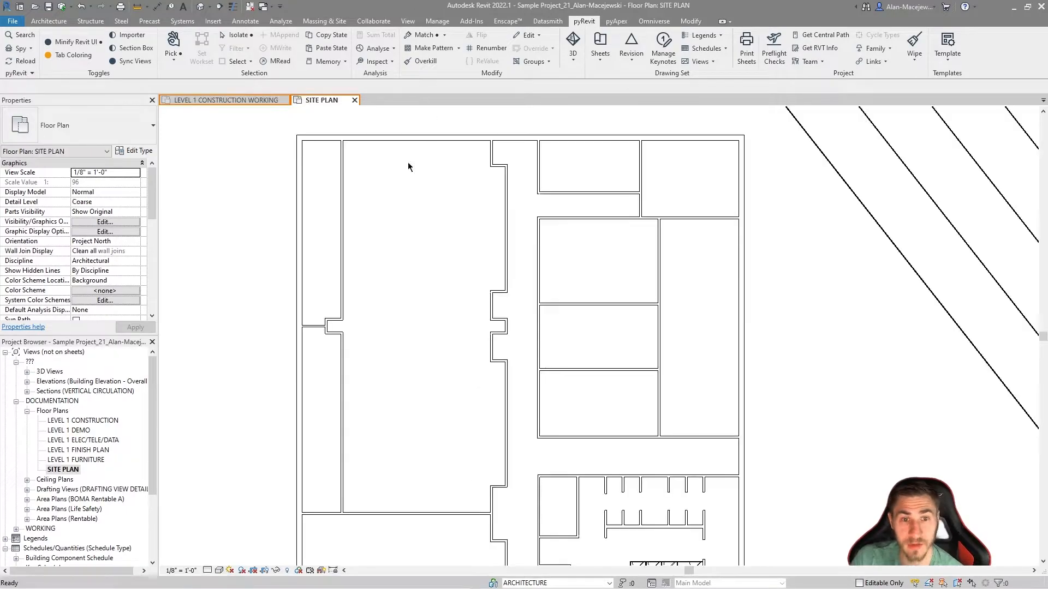
{"action": "middle_click_drag", "start_coordinate": [554, 303], "coordinate": [531, 285]}
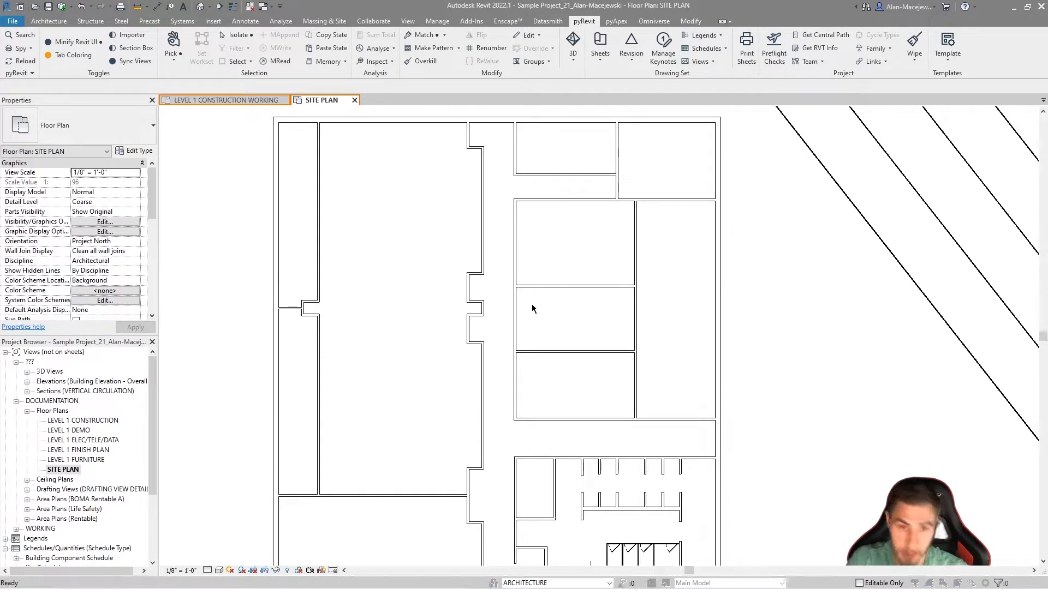
{"action": "key", "text": "v"}
{"action": "key", "text": "g"}
{"action": "left_click", "coordinate": [690, 153]}
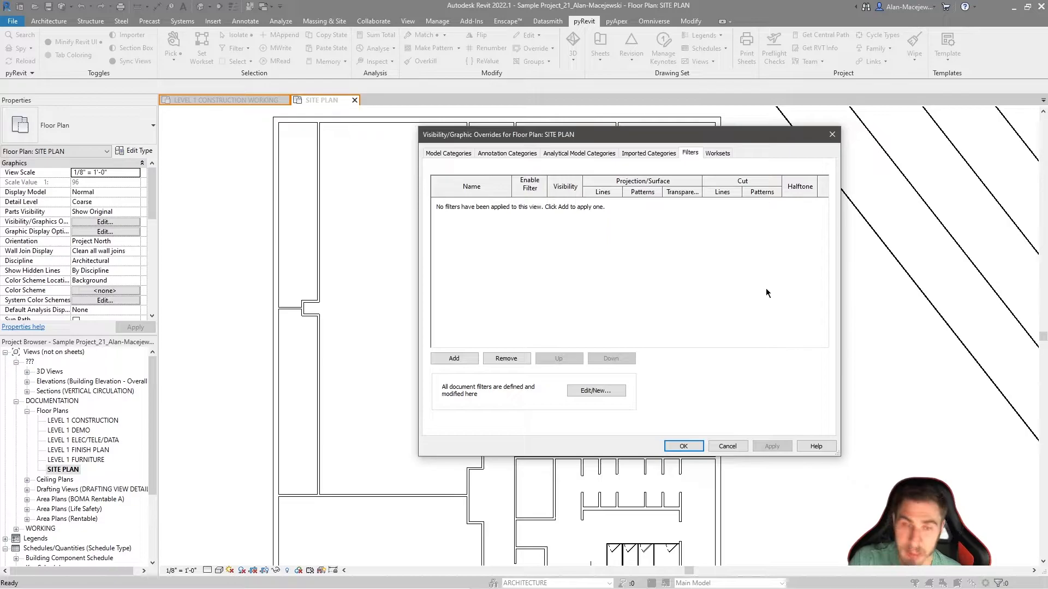
{"action": "left_click", "coordinate": [683, 446]}
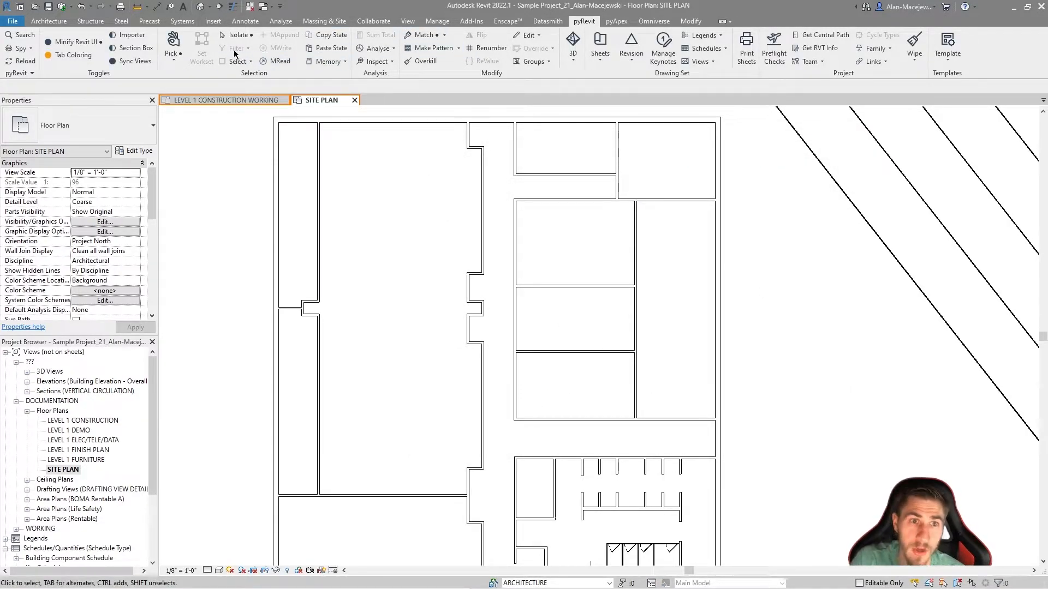
Step: Paste the copied Filter Overrides into the active SITE PLAN view with Paste State
{"action": "left_click", "coordinate": [328, 48]}
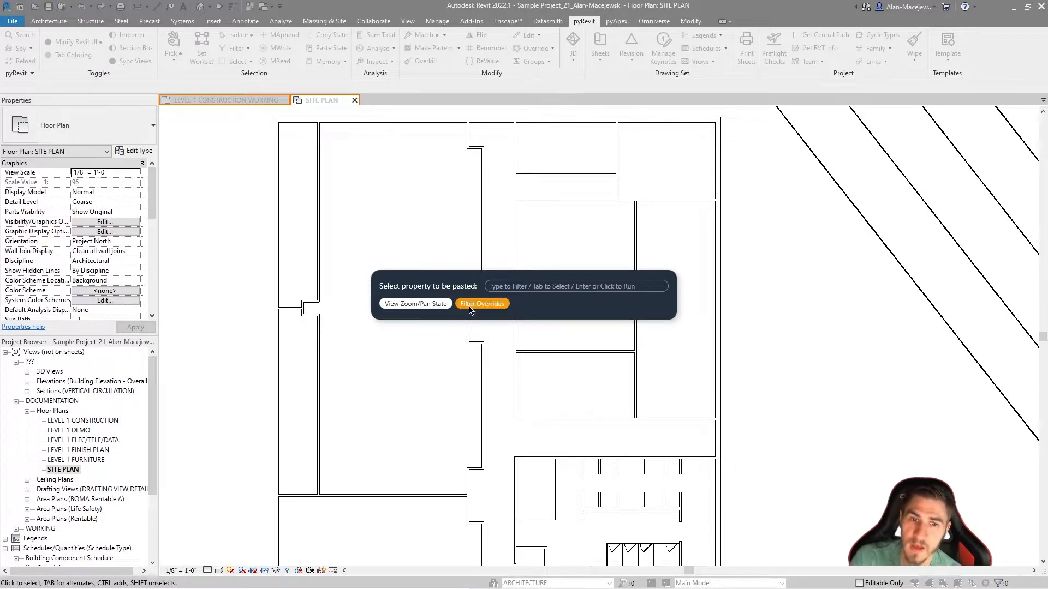
{"action": "left_click", "coordinate": [491, 305]}
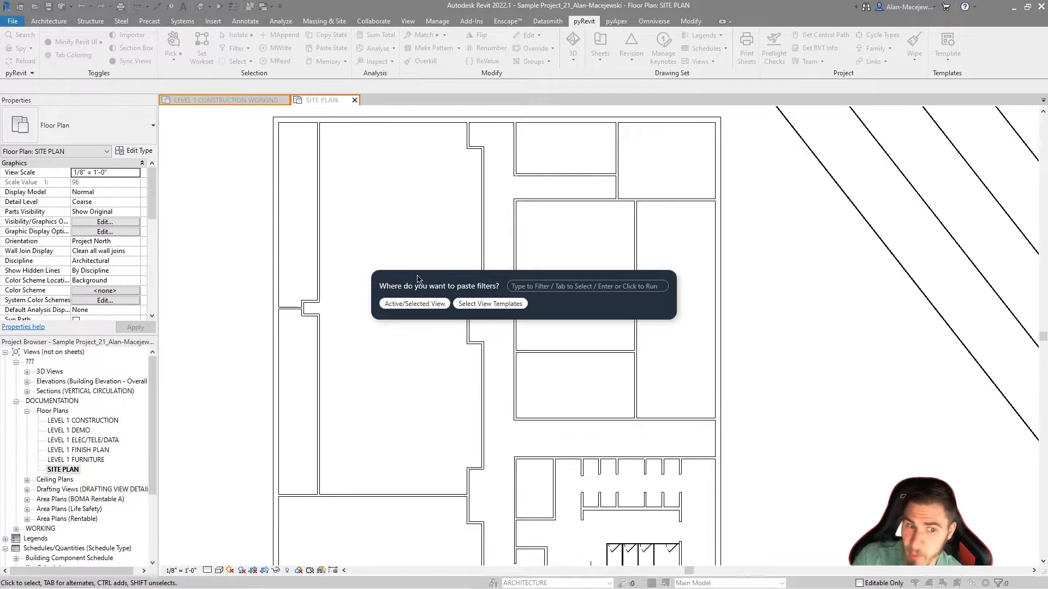
{"action": "left_click", "coordinate": [415, 303]}
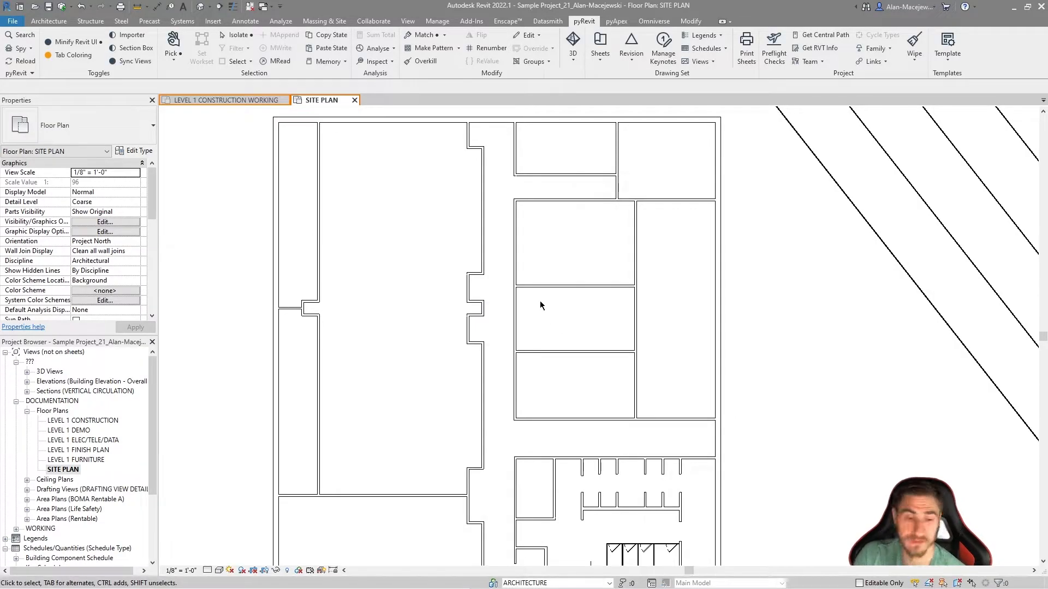
Step: Inspect the pasted FLOORS_Interior filter in the SITE PLAN Visibility/Graphic Overrides and close them unchanged
{"action": "key", "text": "v"}
{"action": "key", "text": "v"}
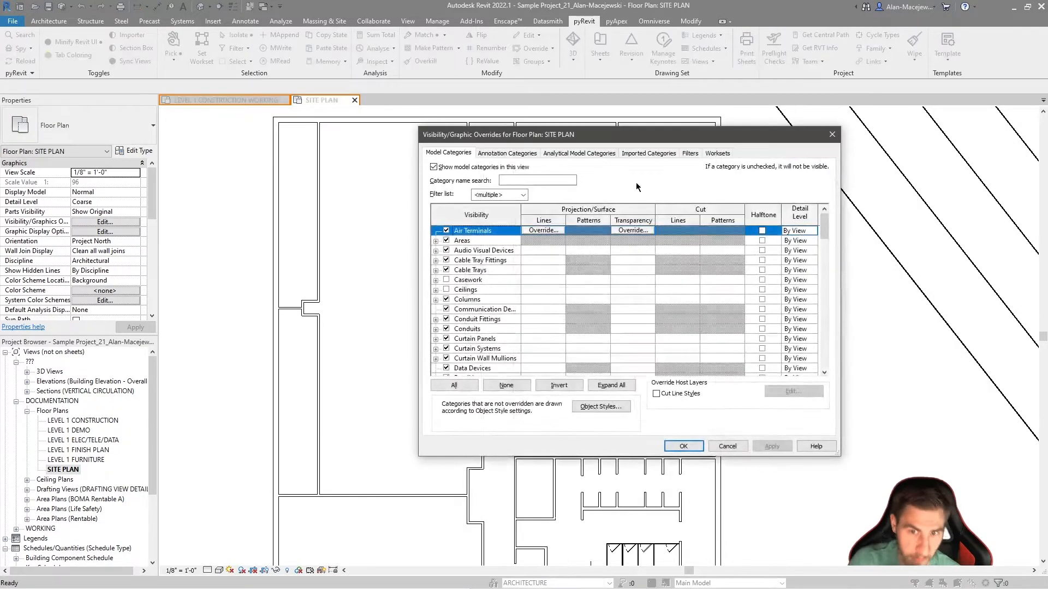
{"action": "left_click", "coordinate": [689, 154]}
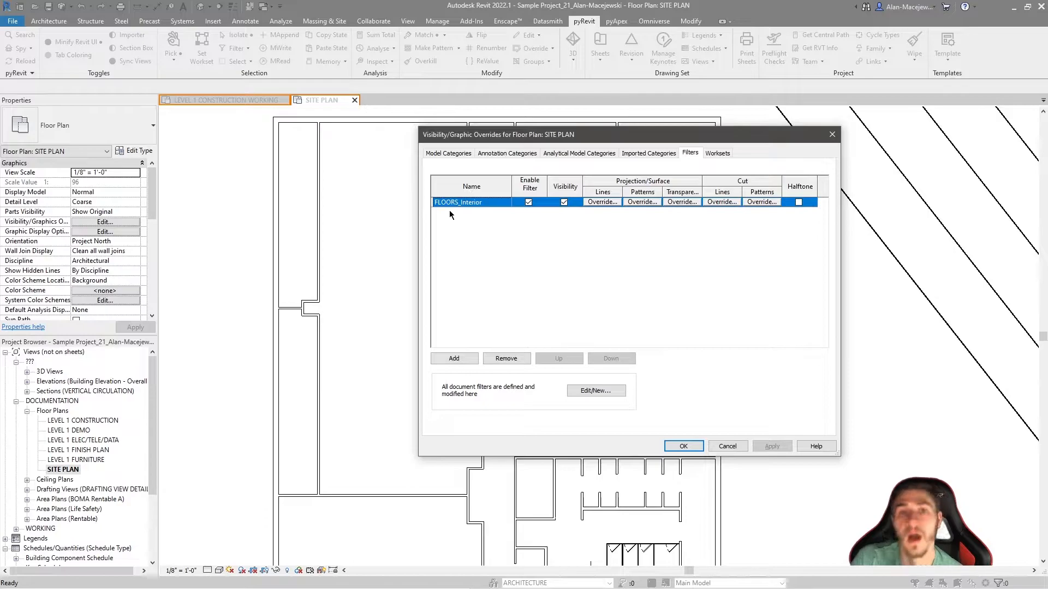
{"action": "left_click", "coordinate": [745, 446]}
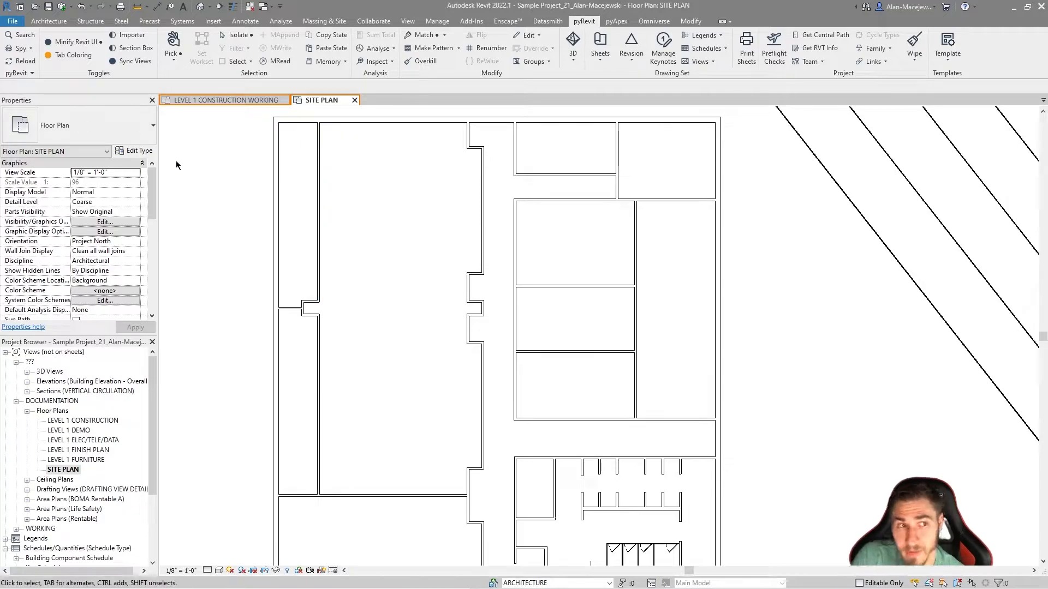
Step: Undo the Paste Filter Overrides command and recheck the SITE PLAN view's filter list in Visibility/Graphic Overrides
{"action": "left_click", "coordinate": [91, 7]}
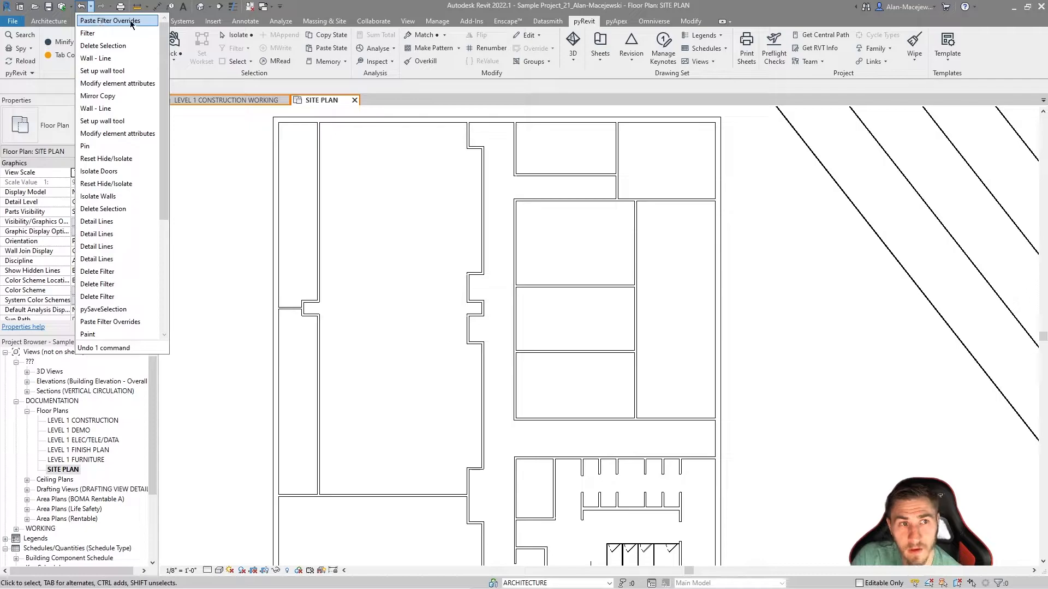
{"action": "left_click", "coordinate": [120, 21]}
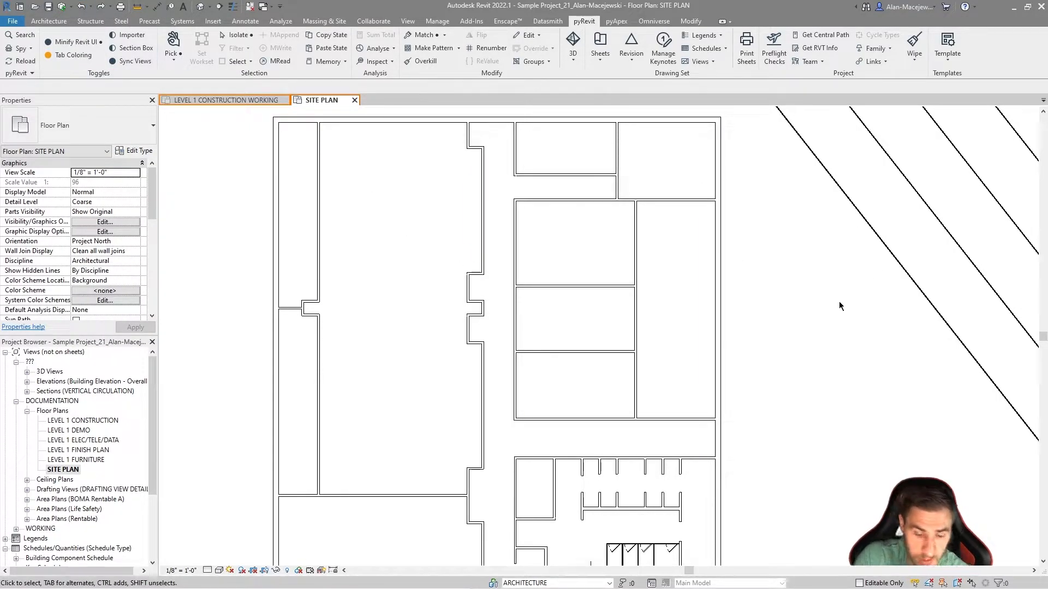
{"action": "key", "text": "v"}
{"action": "key", "text": "g"}
{"action": "left_click", "coordinate": [689, 153]}
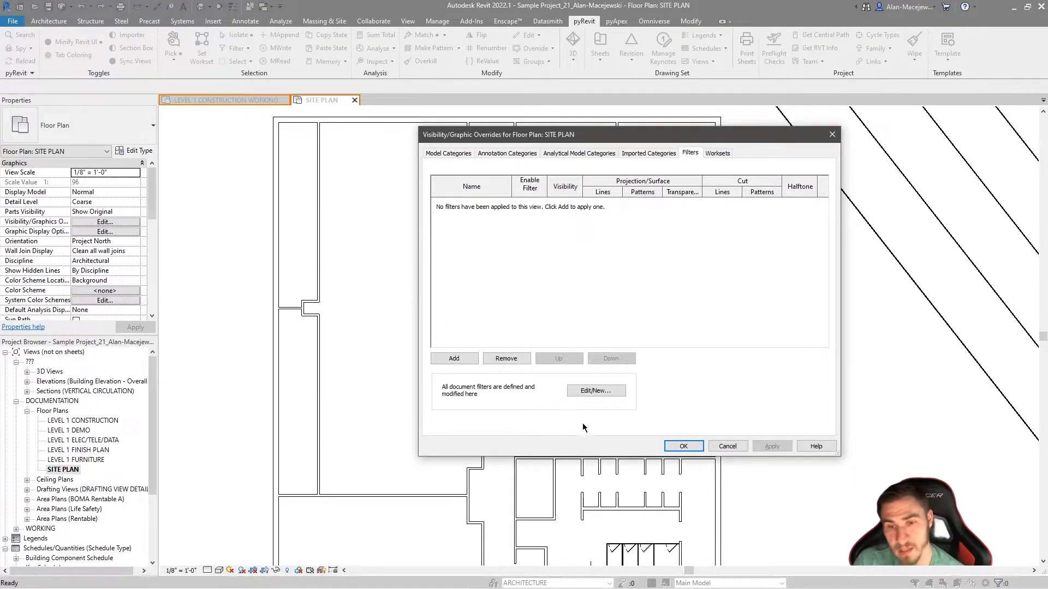
{"action": "left_click", "coordinate": [720, 447]}
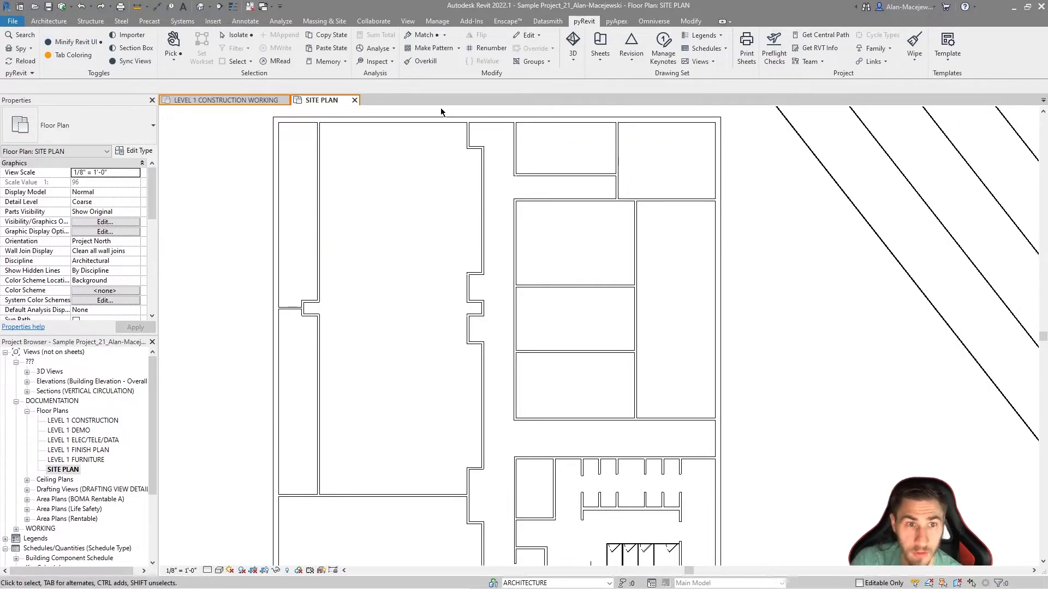
Step: Review the view properties that Copy State offers in the SITE PLAN and dismiss them without copying
{"action": "left_click", "coordinate": [329, 35]}
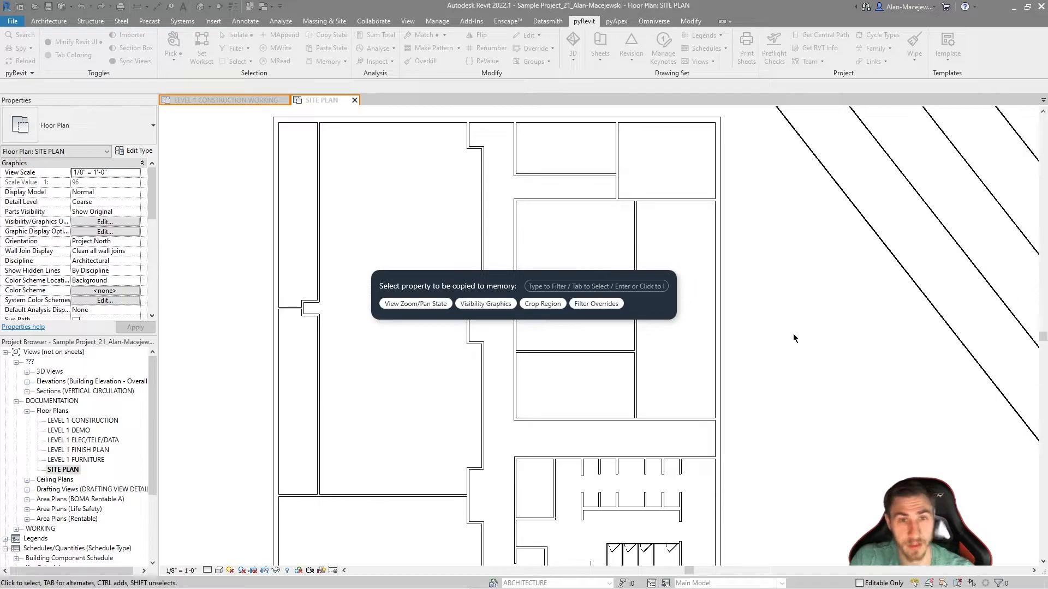
{"action": "key", "text": "Escape"}
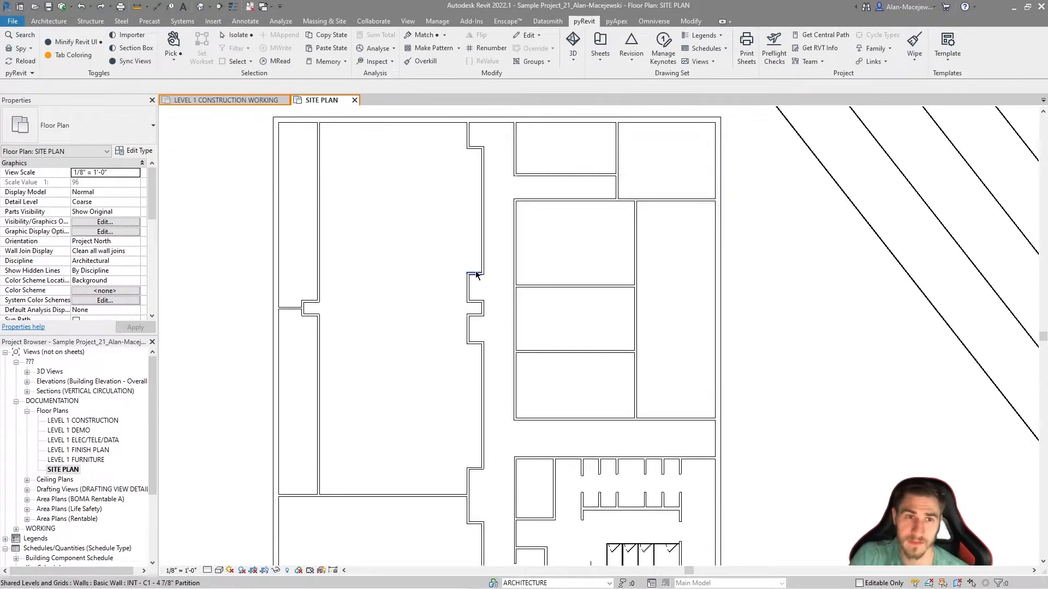
{"action": "middle_click_drag", "start_coordinate": [424, 189], "coordinate": [430, 194]}
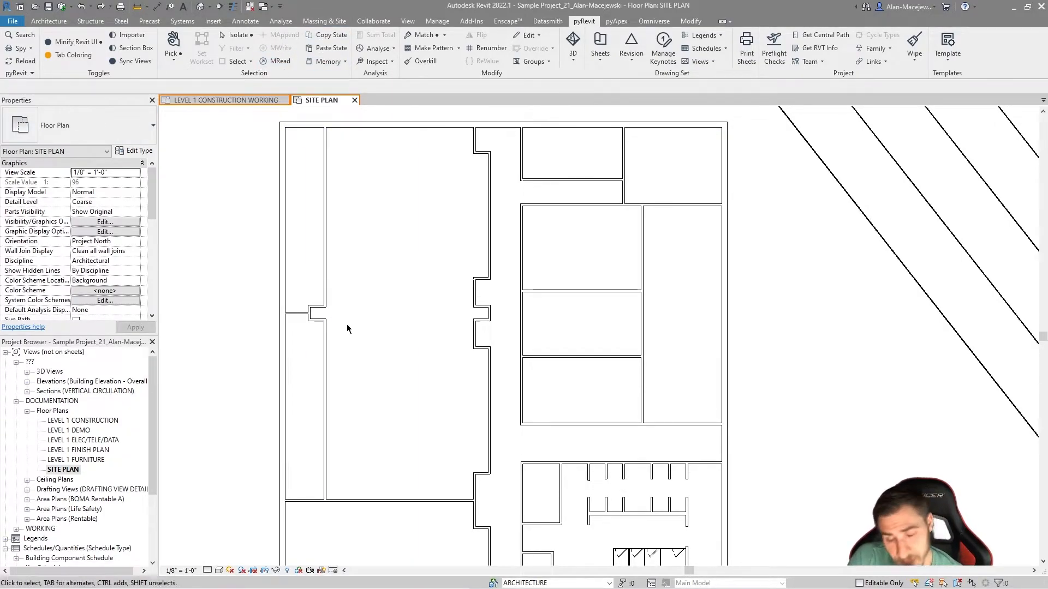
{"action": "scroll", "coordinate": [457, 371], "scroll_direction": "down", "scroll_amount": 3}
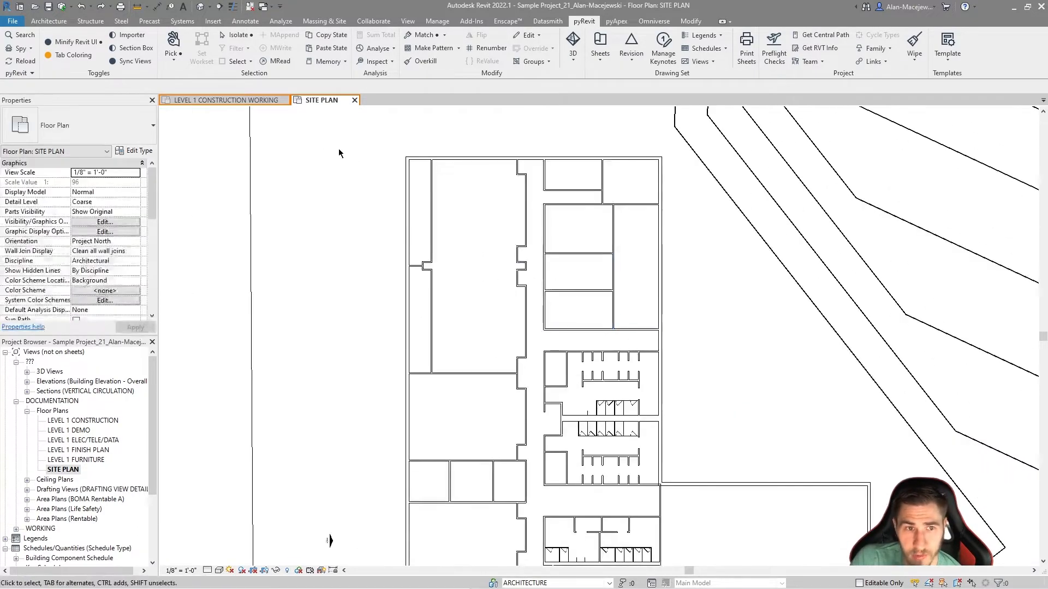
Step: Switch to the LEVEL 1 CONSTRUCTION WORKING view and clear the existing multi-element selection
{"action": "left_click", "coordinate": [267, 101]}
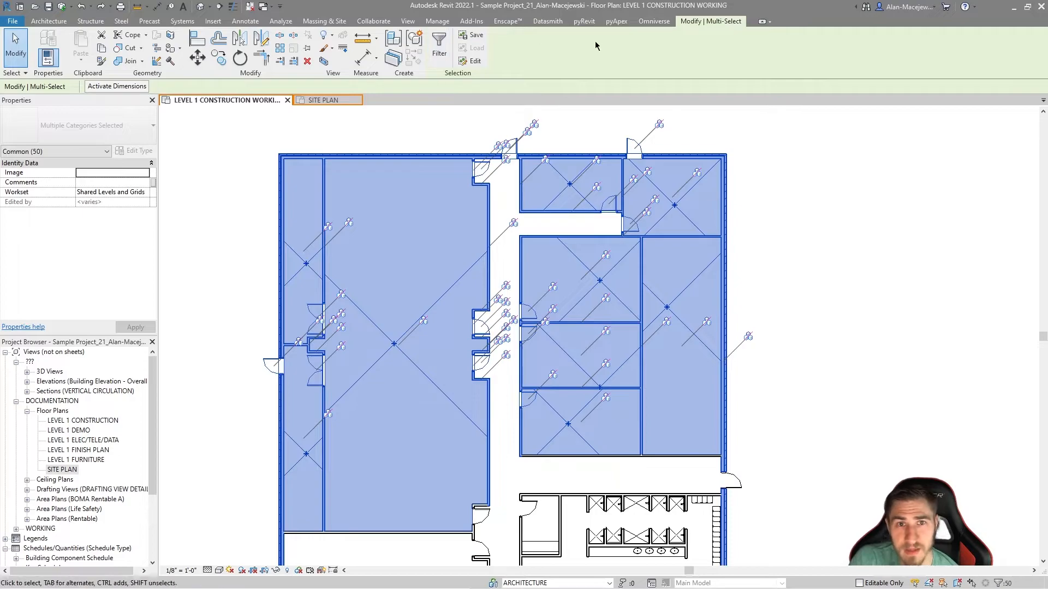
{"action": "left_click", "coordinate": [579, 22]}
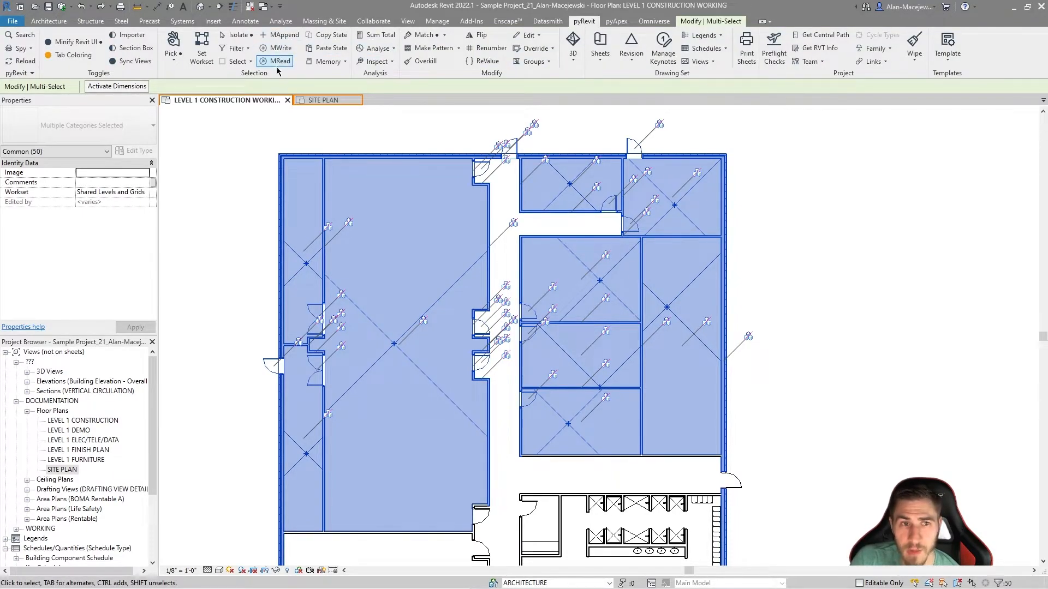
{"action": "left_click", "coordinate": [860, 313]}
{"action": "scroll", "coordinate": [739, 160], "scroll_direction": "down", "scroll_amount": 2}
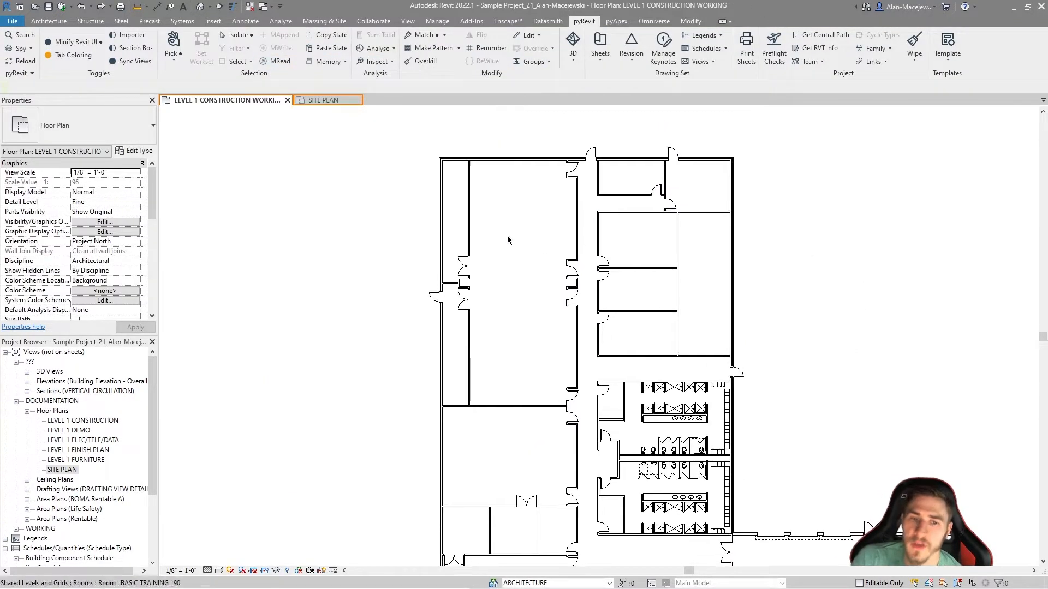
Step: Select the large room and two storage rooms in the floor plan's upper-left corner, with their shared walls and double doors
{"action": "scroll", "coordinate": [508, 216], "scroll_direction": "up", "scroll_amount": 2}
{"action": "left_click_drag", "start_coordinate": [509, 220], "coordinate": [438, 381]}
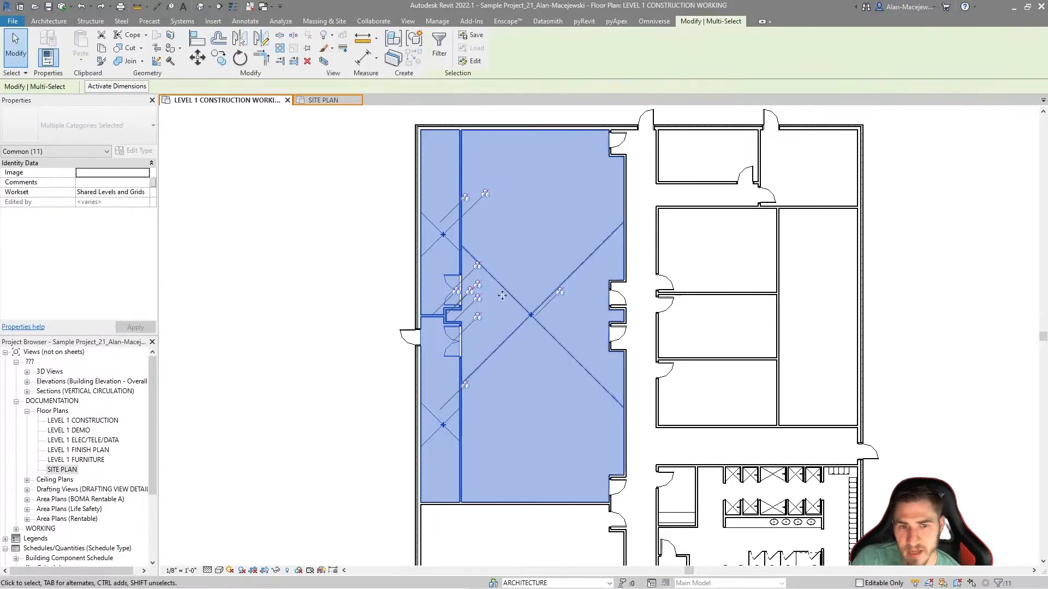
{"action": "left_click_drag", "start_coordinate": [477, 234], "coordinate": [440, 359]}
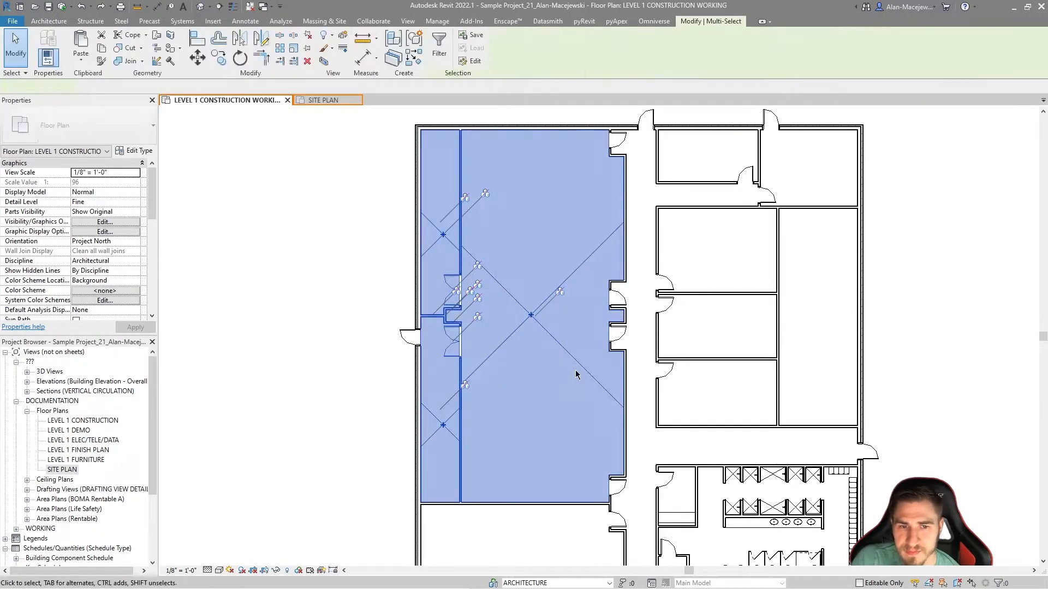
{"action": "left_click", "coordinate": [527, 281]}
{"action": "left_click_drag", "start_coordinate": [473, 270], "coordinate": [436, 358]}
{"action": "scroll", "coordinate": [529, 319], "scroll_direction": "up", "scroll_amount": 1}
{"action": "middle_click_drag", "start_coordinate": [529, 327], "coordinate": [498, 346]}
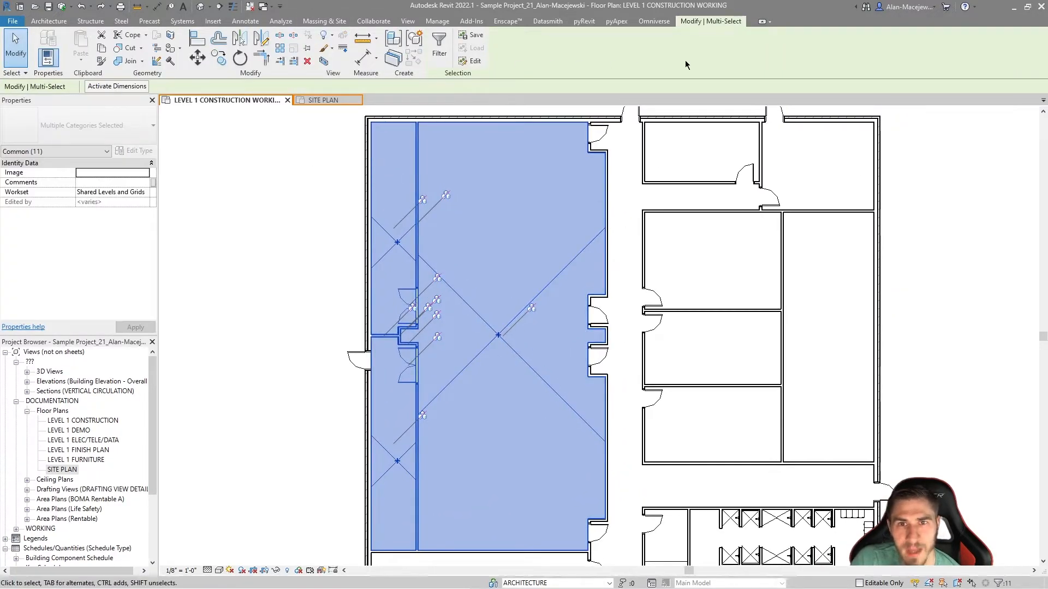
Step: Store the current room, wall and door selection in memory with MWrite, and check the undo history
{"action": "left_click", "coordinate": [584, 21]}
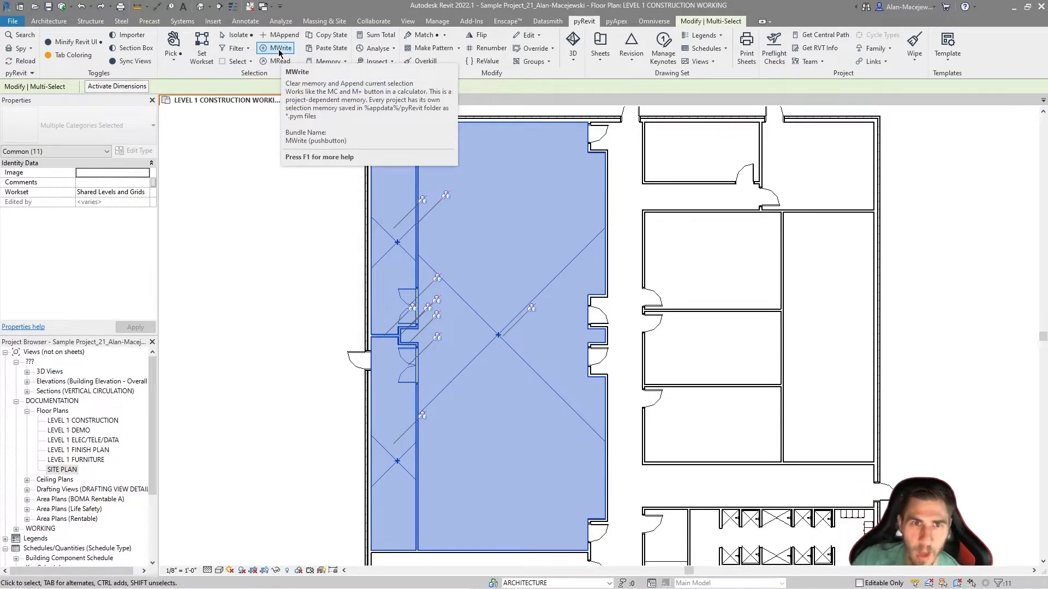
{"action": "left_click", "coordinate": [437, 20]}
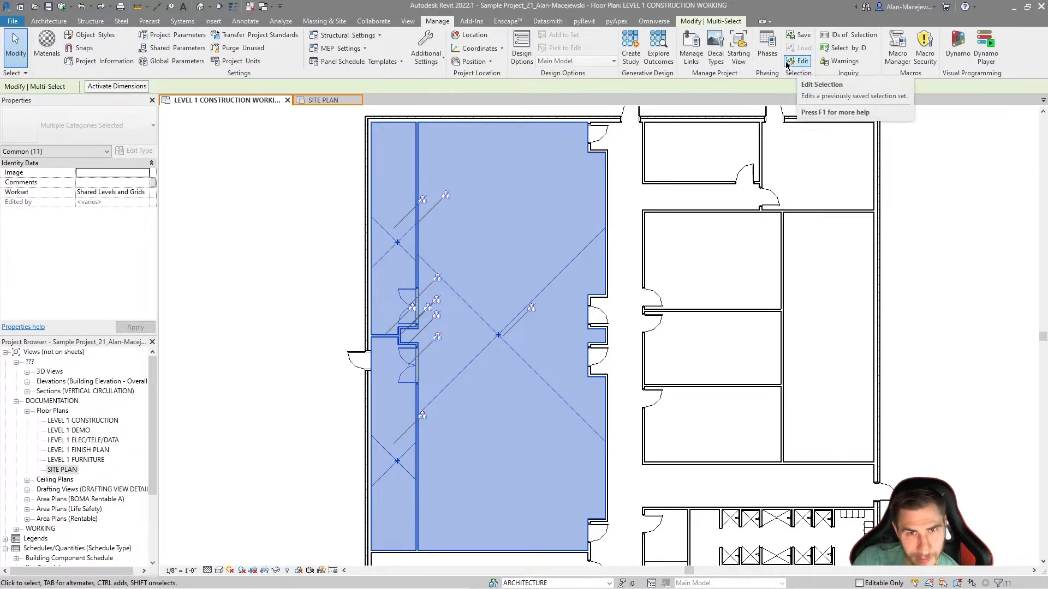
{"action": "left_click", "coordinate": [583, 21]}
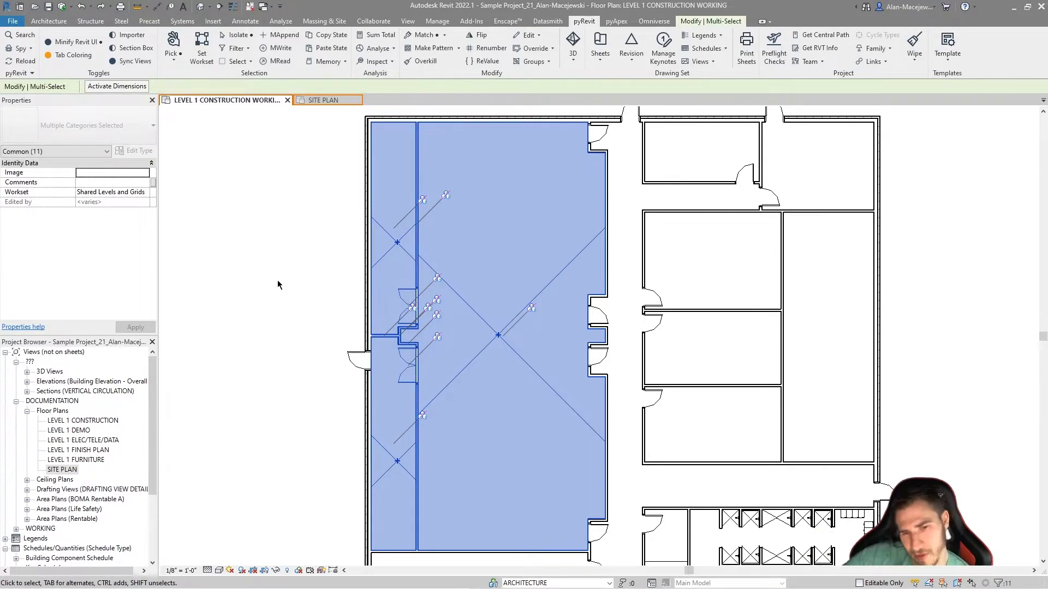
{"action": "left_click", "coordinate": [282, 50]}
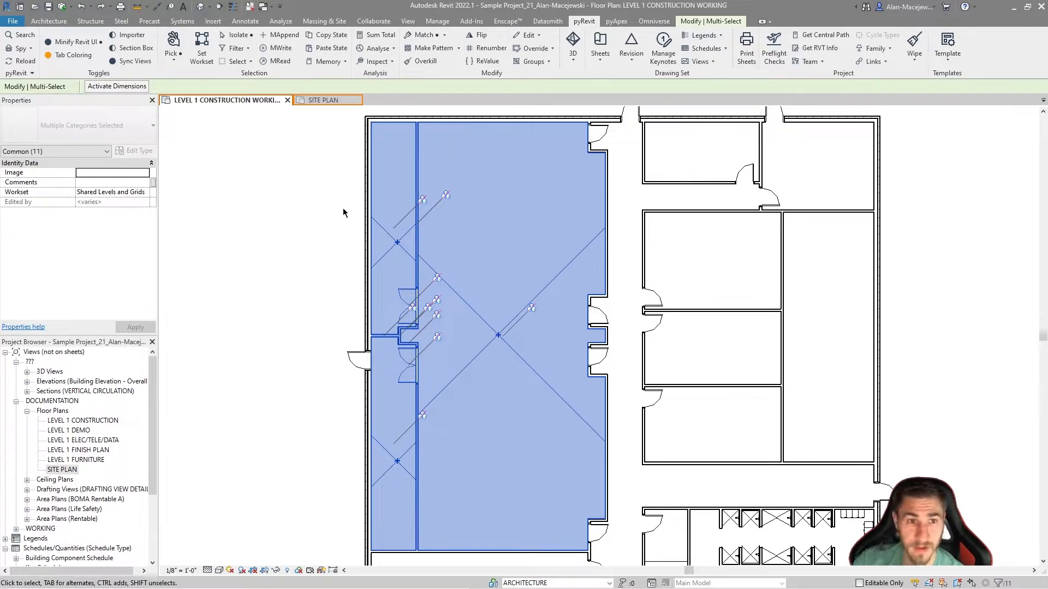
{"action": "left_click", "coordinate": [277, 48]}
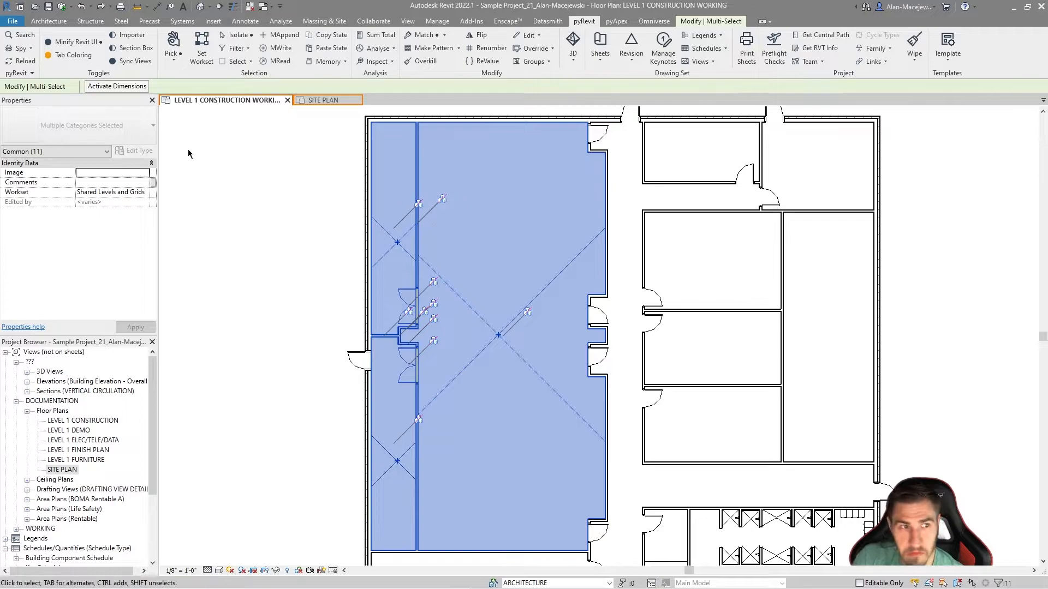
{"action": "left_click", "coordinate": [91, 7]}
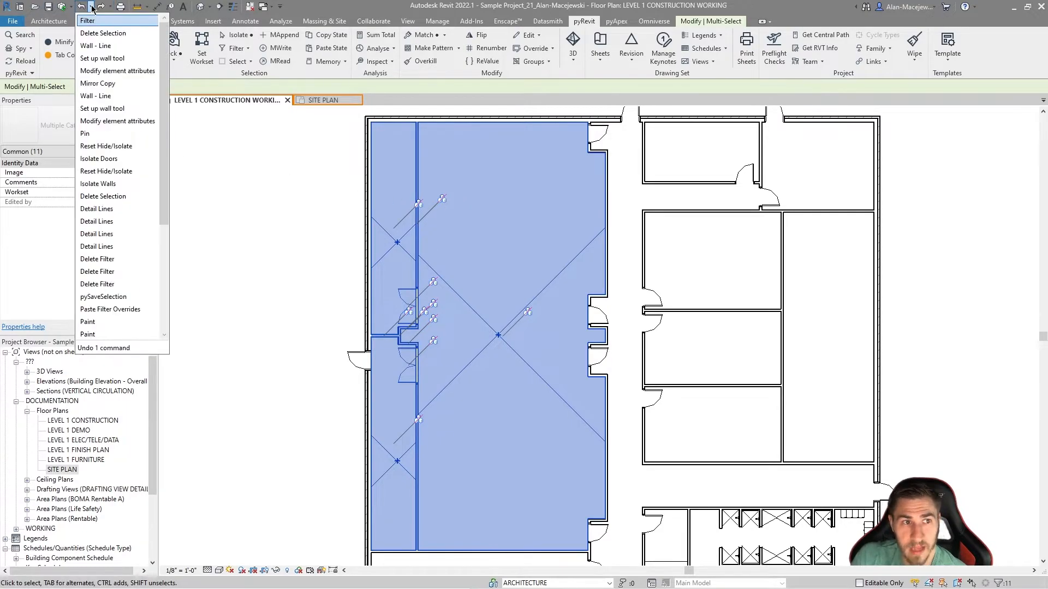
{"action": "left_click", "coordinate": [297, 170]}
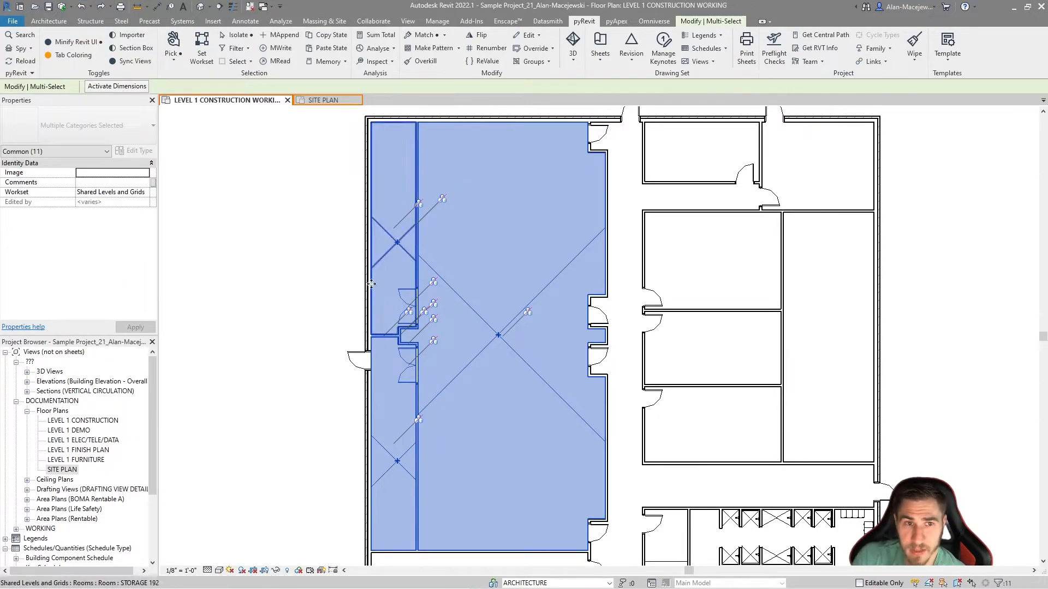
Step: Recall the memorised elements twice with MRead, clearing the selection before and after each recall
{"action": "left_click", "coordinate": [283, 252]}
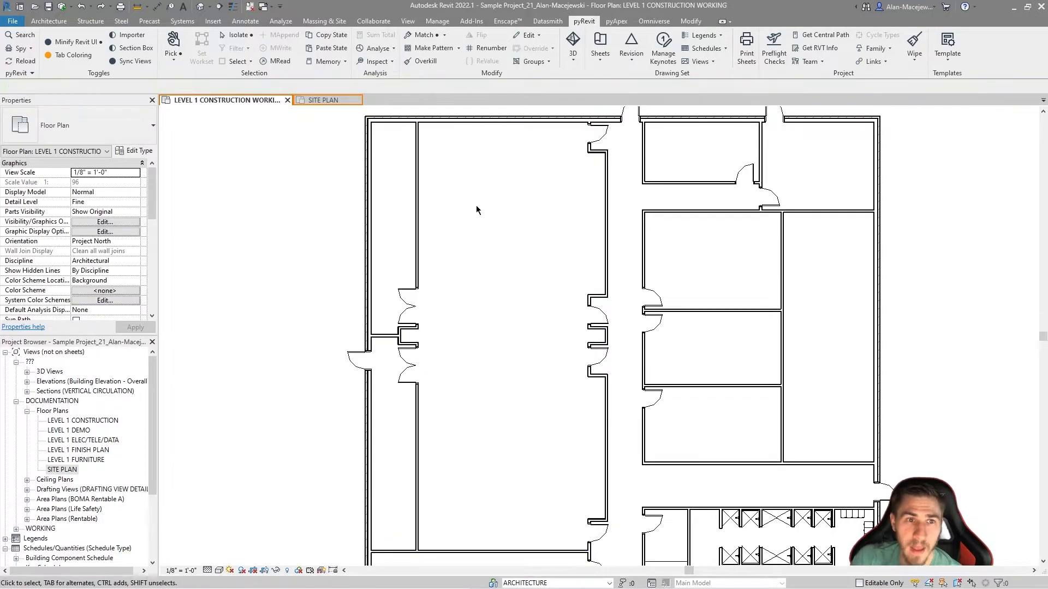
{"action": "left_click", "coordinate": [275, 61]}
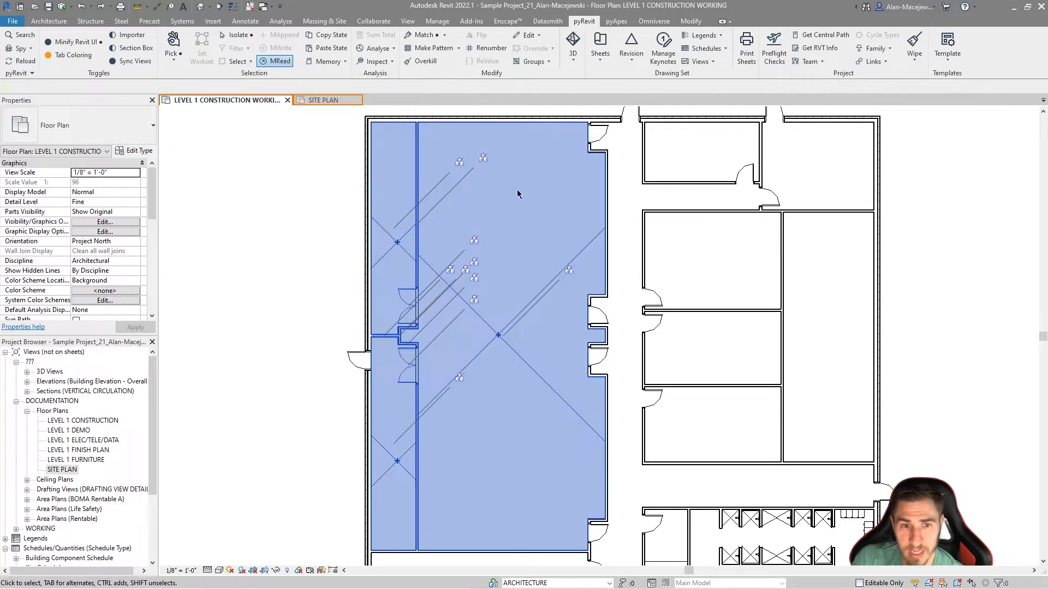
{"action": "left_click", "coordinate": [267, 280]}
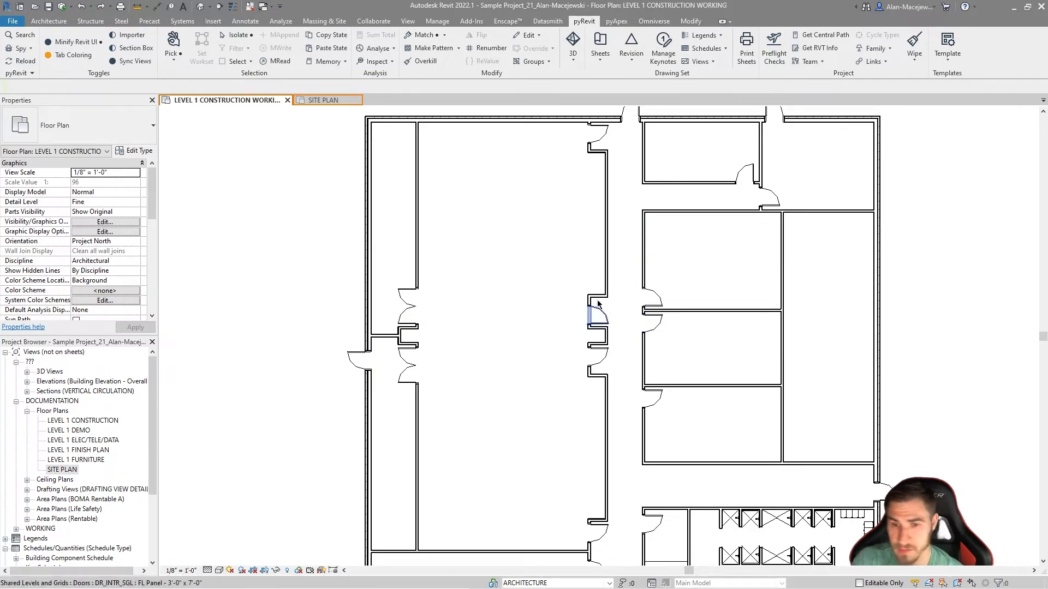
{"action": "scroll", "coordinate": [811, 300], "scroll_direction": "down", "scroll_amount": 1}
{"action": "middle_click_drag", "start_coordinate": [812, 300], "coordinate": [724, 216]}
{"action": "scroll", "coordinate": [724, 216], "scroll_direction": "down", "scroll_amount": 2}
{"action": "middle_click_drag", "start_coordinate": [604, 173], "coordinate": [464, 154]}
{"action": "middle_click_drag", "start_coordinate": [453, 207], "coordinate": [490, 284]}
{"action": "left_click", "coordinate": [276, 62]}
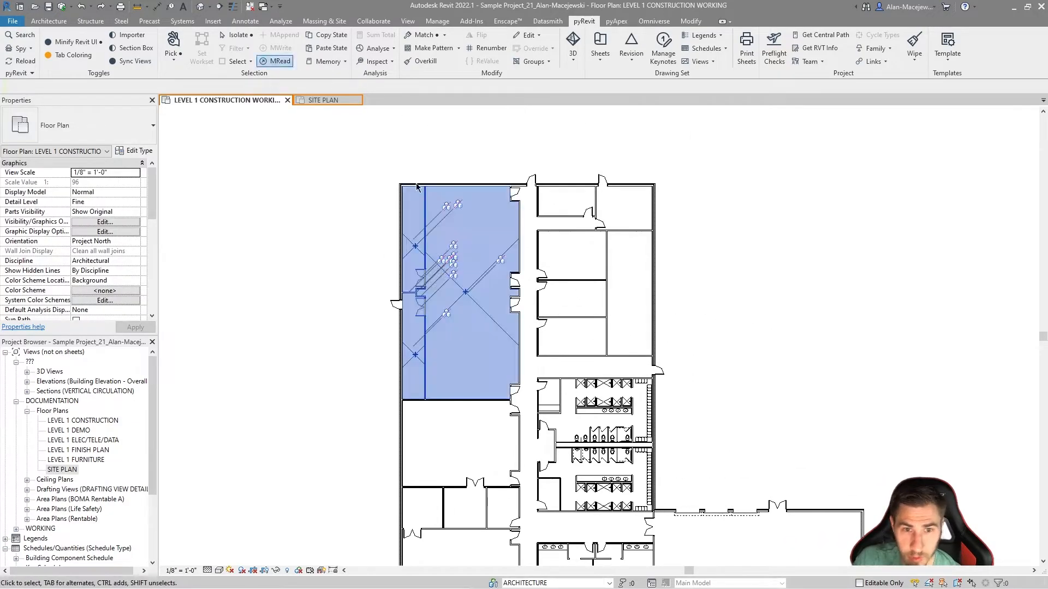
{"action": "key", "text": "Escape"}
Step: Box-select the storage room walls, double doors and adjoining rooms manually for comparison with selection memory, and clear the selection
{"action": "scroll", "coordinate": [450, 280], "scroll_direction": "up", "scroll_amount": 4}
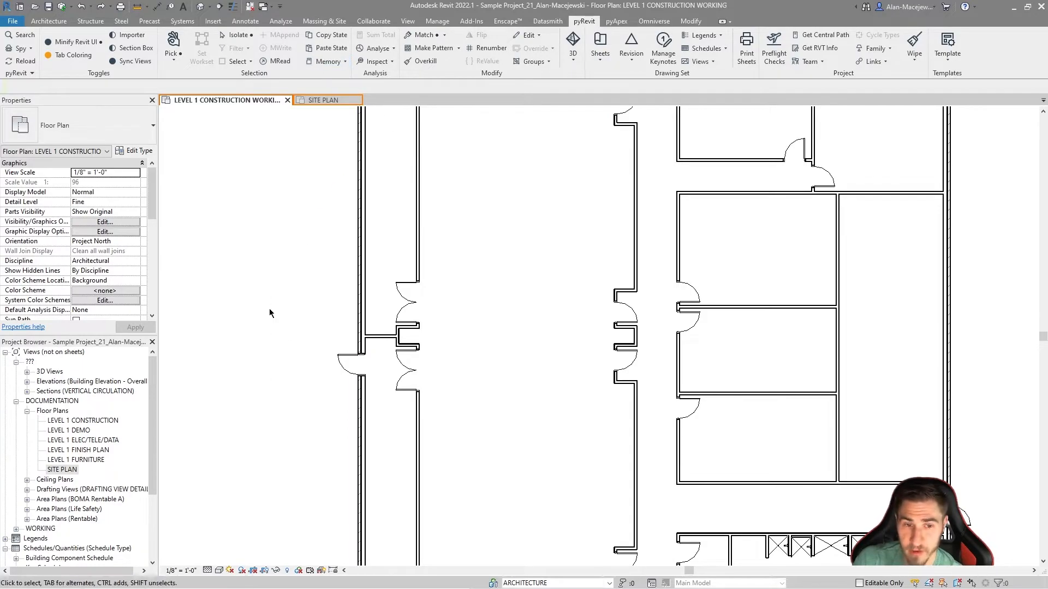
{"action": "scroll", "coordinate": [433, 346], "scroll_direction": "down", "scroll_amount": 3}
{"action": "middle_click_drag", "start_coordinate": [475, 300], "coordinate": [405, 277]}
{"action": "scroll", "coordinate": [418, 297], "scroll_direction": "up", "scroll_amount": 1}
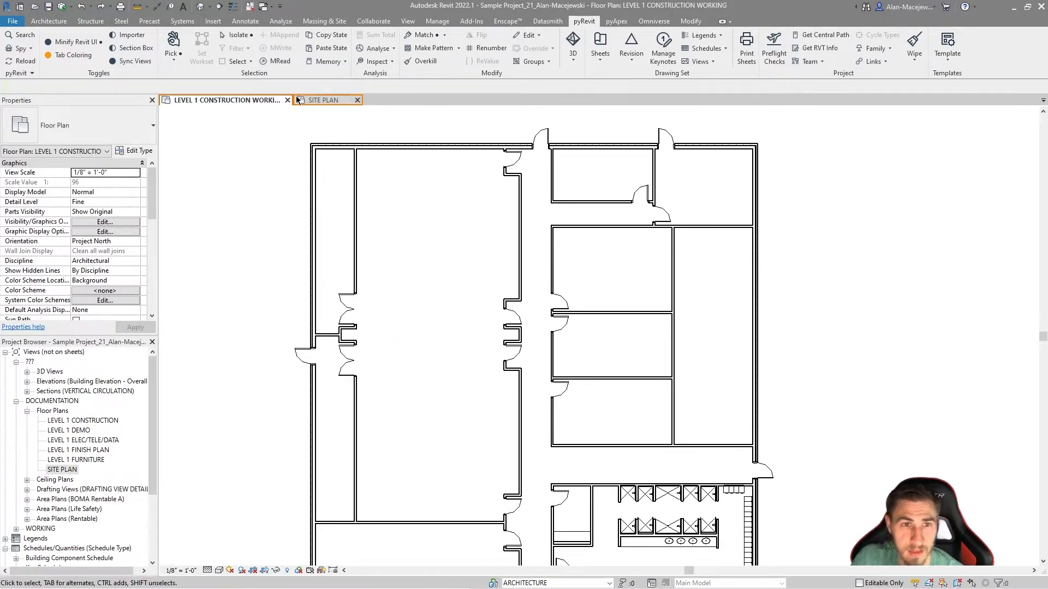
{"action": "left_click_drag", "start_coordinate": [244, 263], "coordinate": [474, 390]}
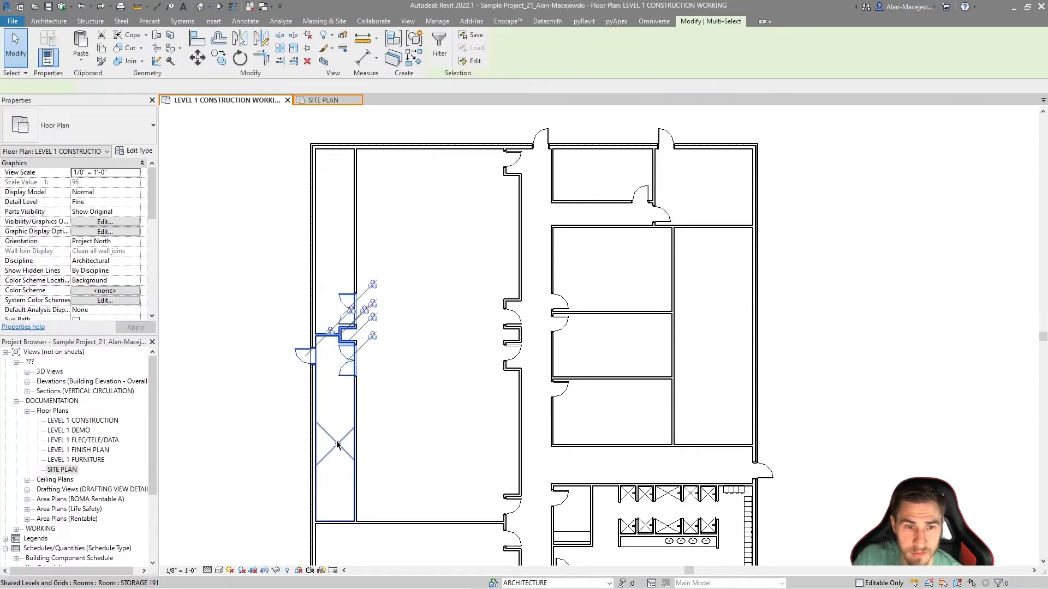
{"action": "left_click", "coordinate": [209, 298]}
{"action": "left_click", "coordinate": [334, 295]}
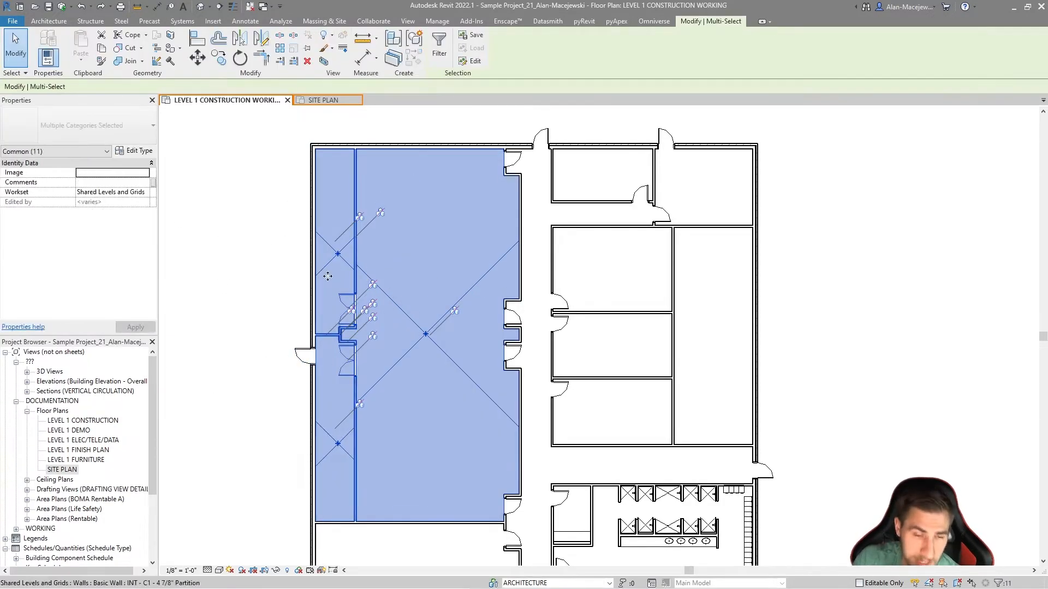
{"action": "key", "text": "Delete"}
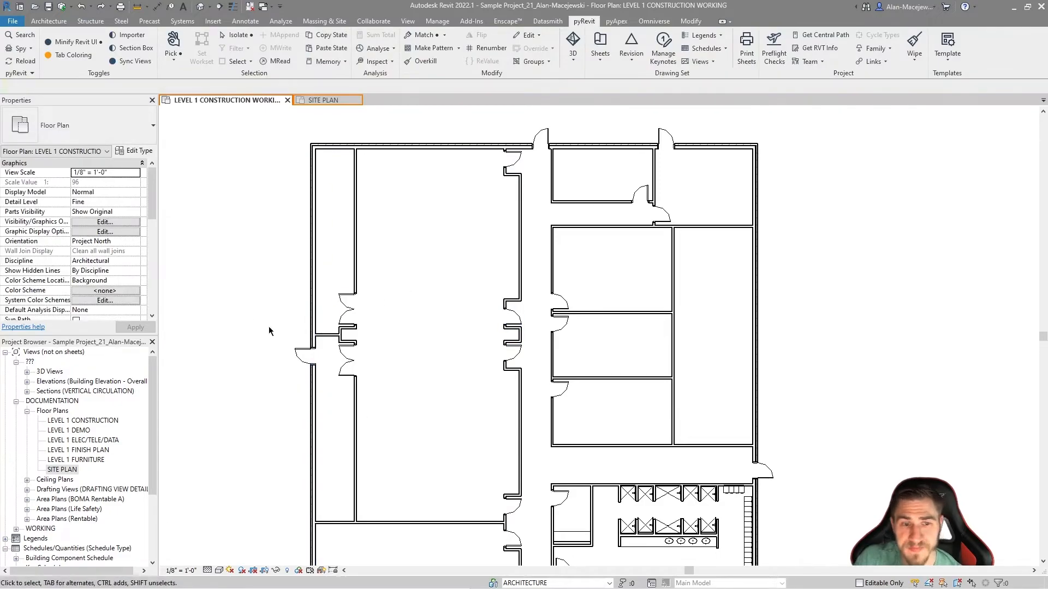
{"action": "key", "text": "ctrl+z"}
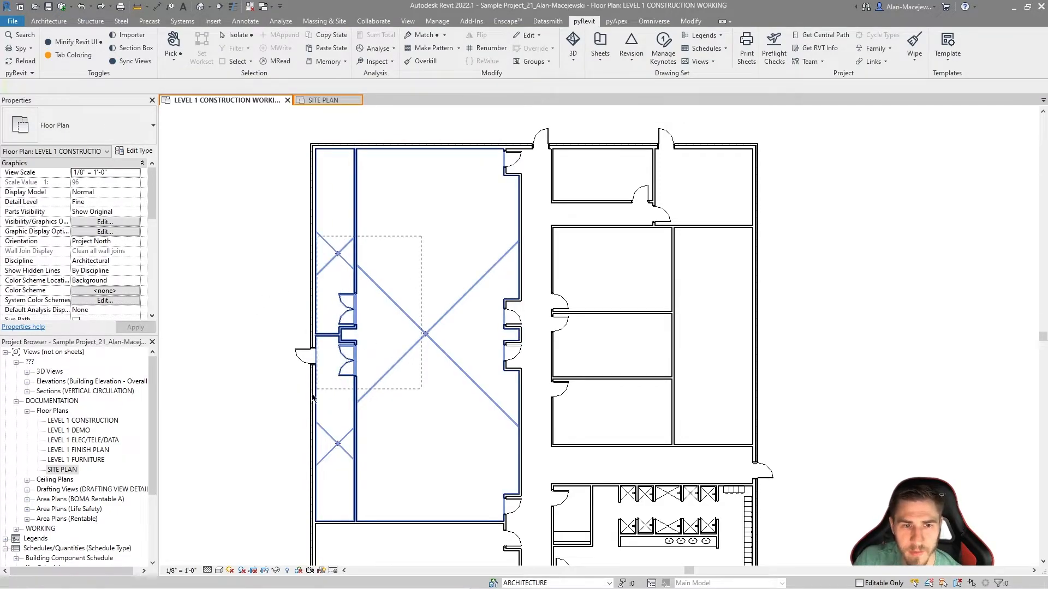
Step: Recall the memorised elements with MRead, and reselect the same large room, storage rooms, walls and doors
{"action": "left_click", "coordinate": [338, 325]}
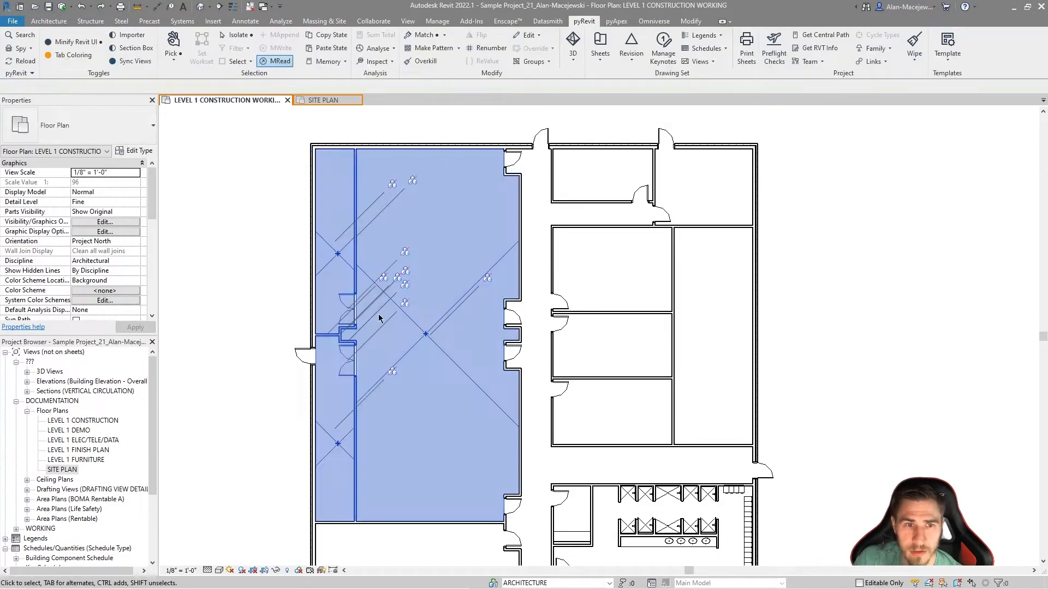
{"action": "key", "text": "Delete"}
{"action": "key", "text": "ctrl+z"}
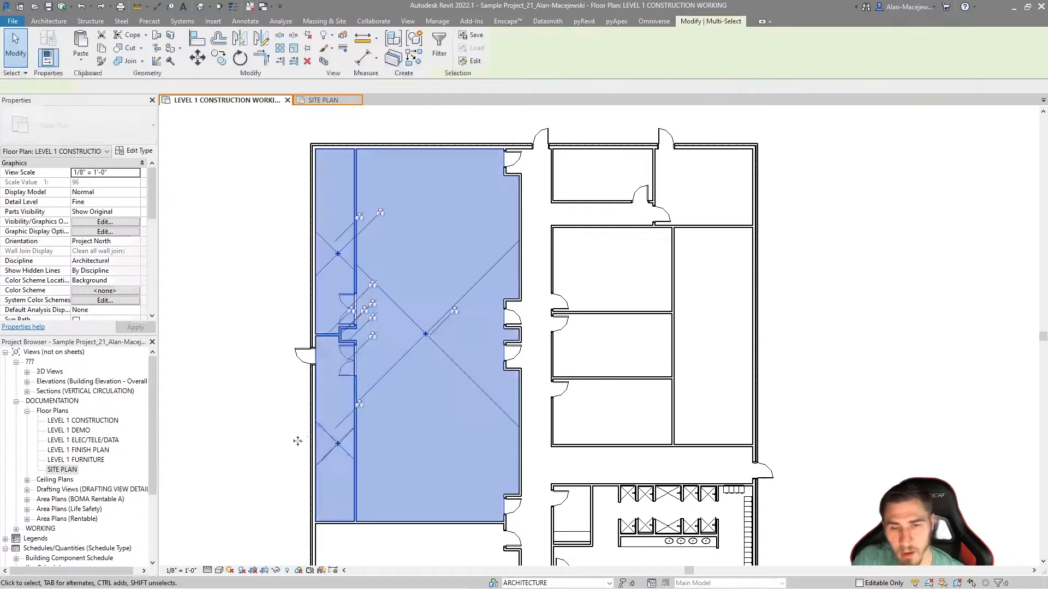
Step: Add the large room's corridor-side doors and walls to the selection, append it to memory with MAppend, and deselect everything
{"action": "left_click_drag", "start_coordinate": [490, 287], "coordinate": [534, 394]}
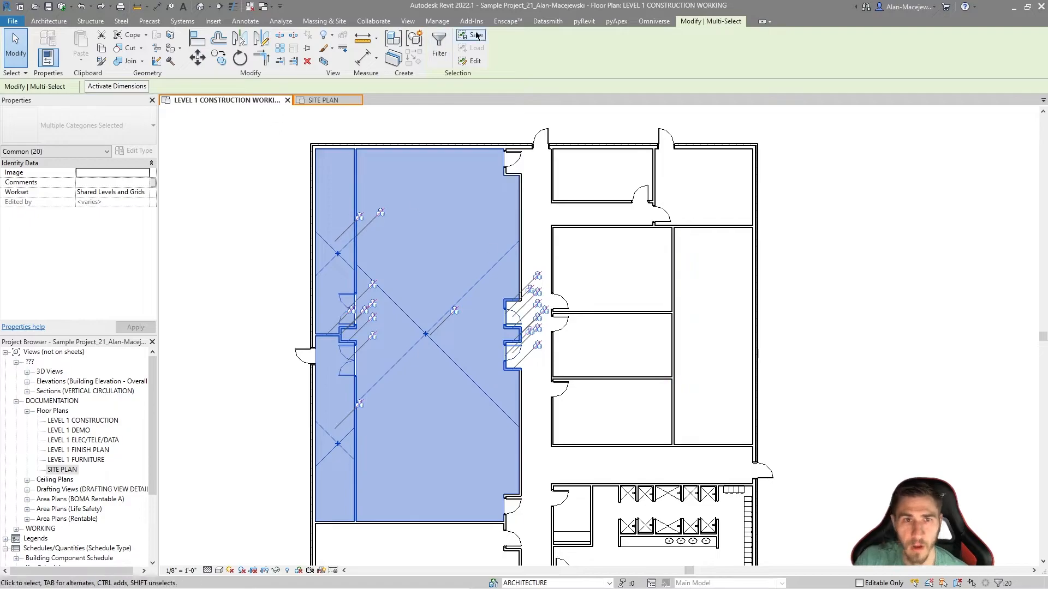
{"action": "left_click", "coordinate": [584, 21]}
{"action": "left_click", "coordinate": [280, 36]}
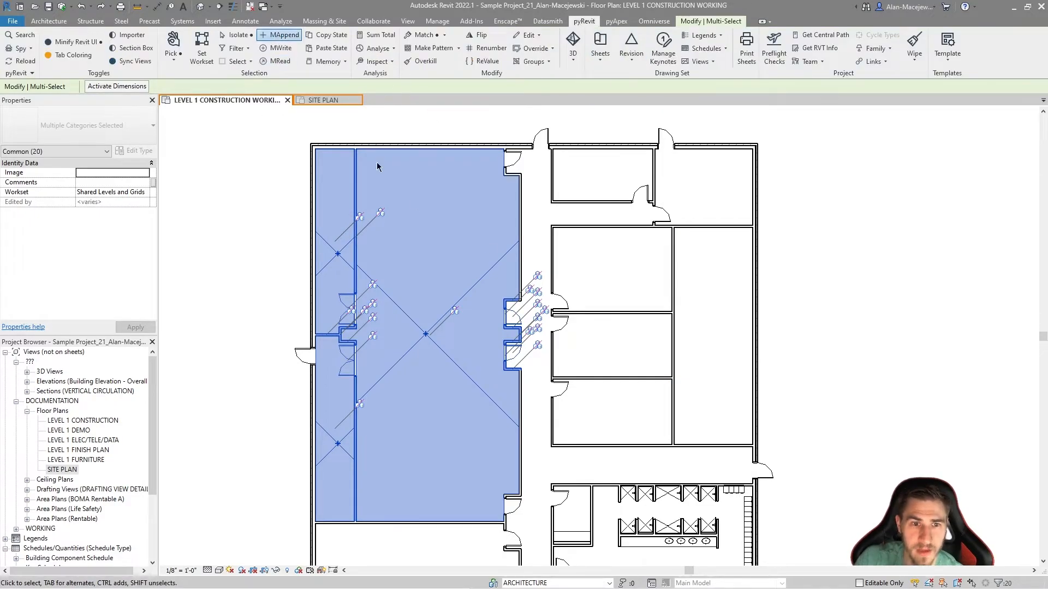
{"action": "left_click", "coordinate": [232, 284]}
Step: Select the three stacked rooms across the corridor, replace that selection with the appended memory using MRead, and repeat the recall after deselecting
{"action": "left_click_drag", "start_coordinate": [646, 272], "coordinate": [601, 405]}
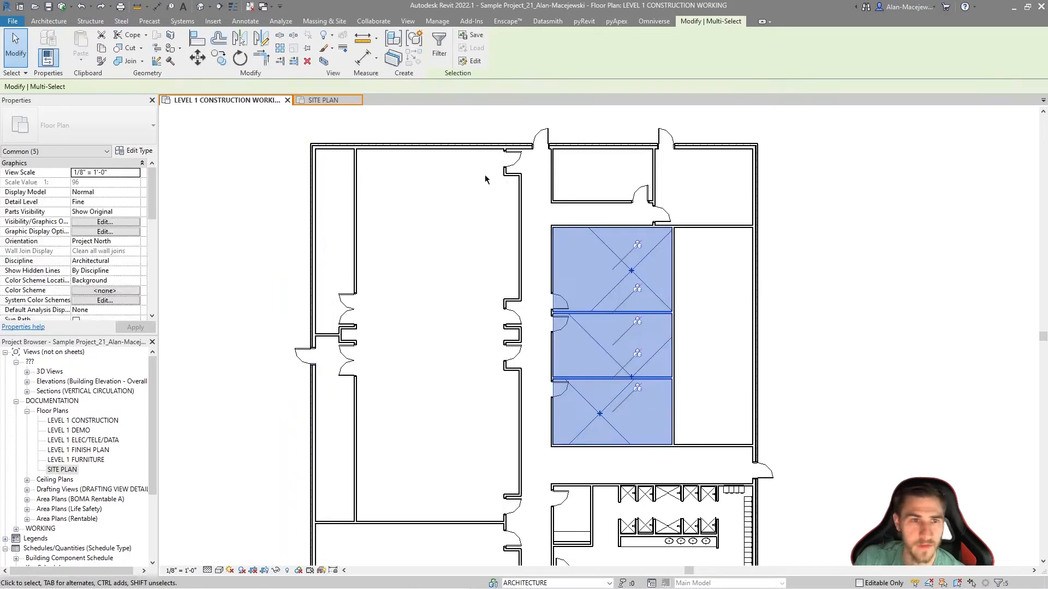
{"action": "left_click", "coordinate": [584, 20]}
{"action": "left_click", "coordinate": [279, 60]}
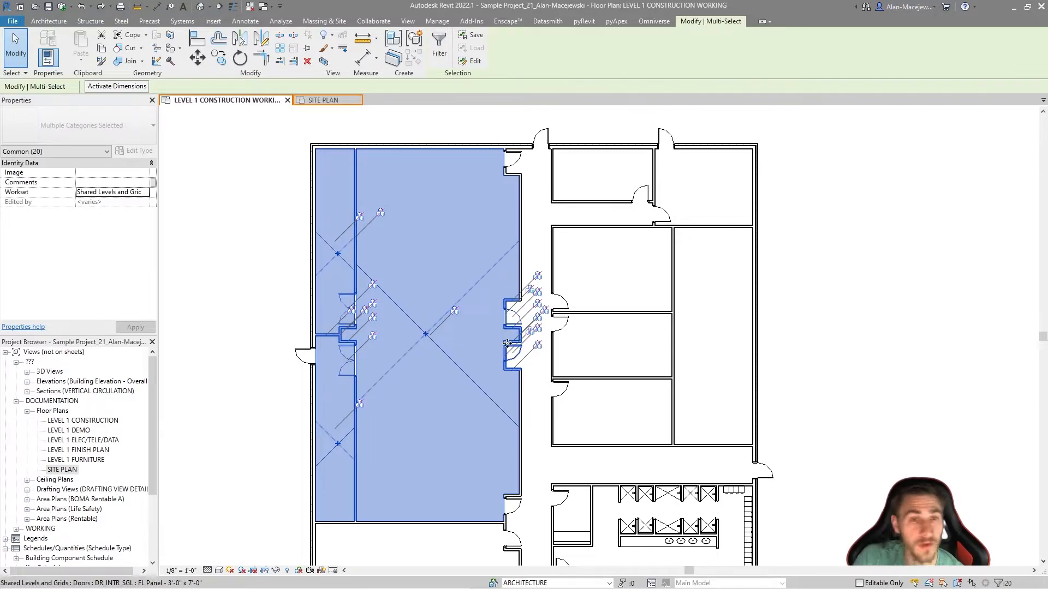
{"action": "left_click", "coordinate": [259, 274]}
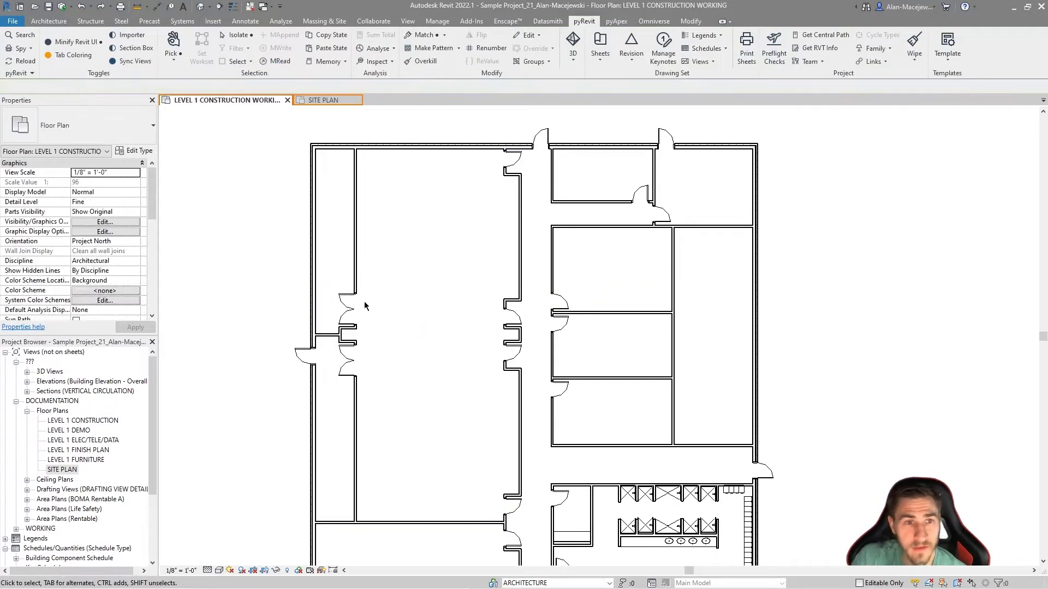
{"action": "left_click", "coordinate": [278, 61]}
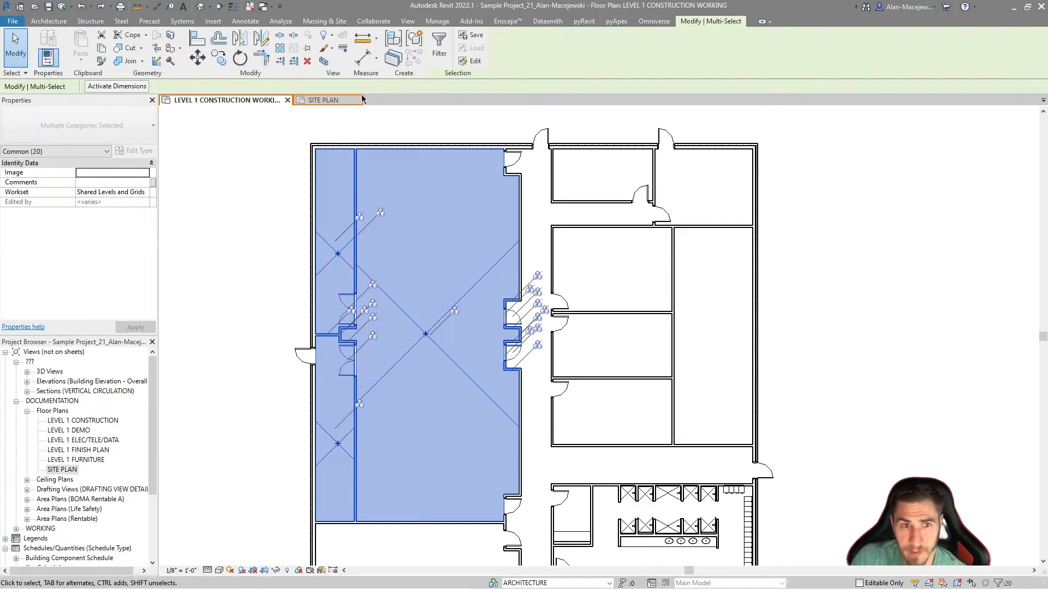
{"action": "left_click", "coordinate": [228, 293]}
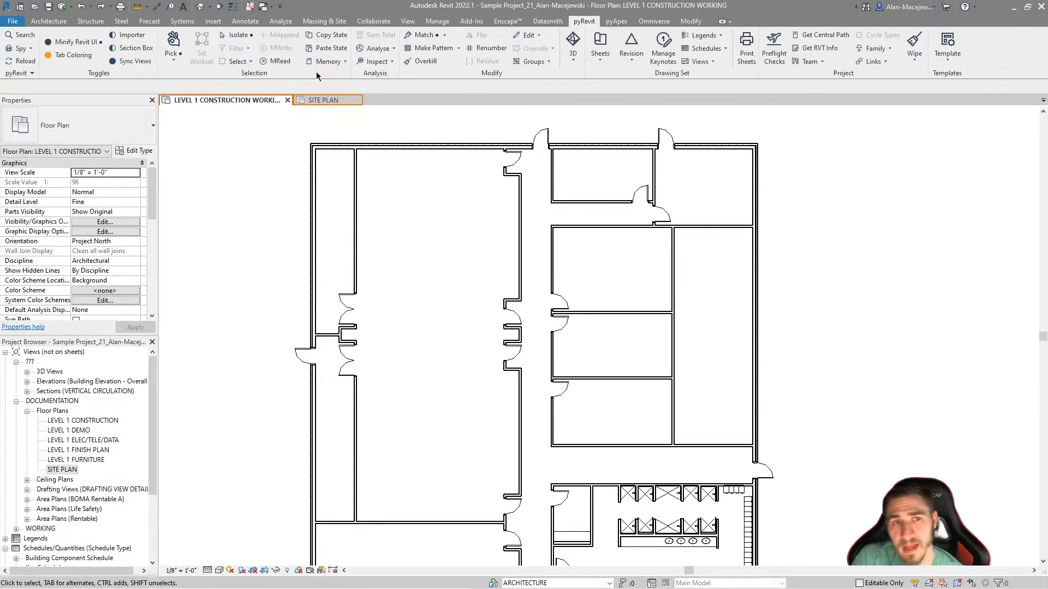
Step: Step through the memorised elements individually by selecting the first one with the Memory tool's Next command
{"action": "left_click", "coordinate": [343, 62]}
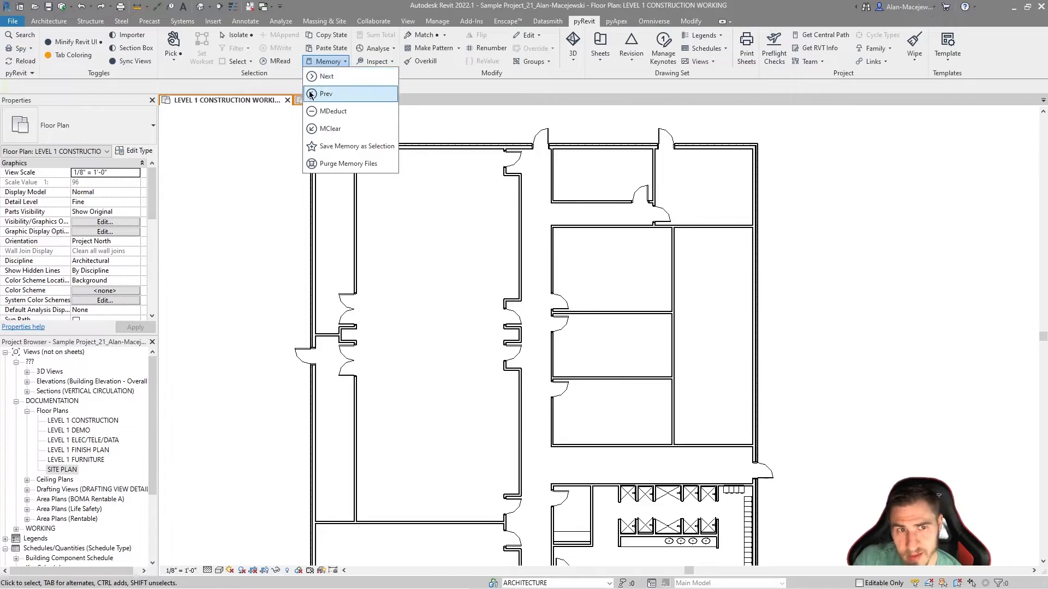
{"action": "left_click", "coordinate": [338, 77]}
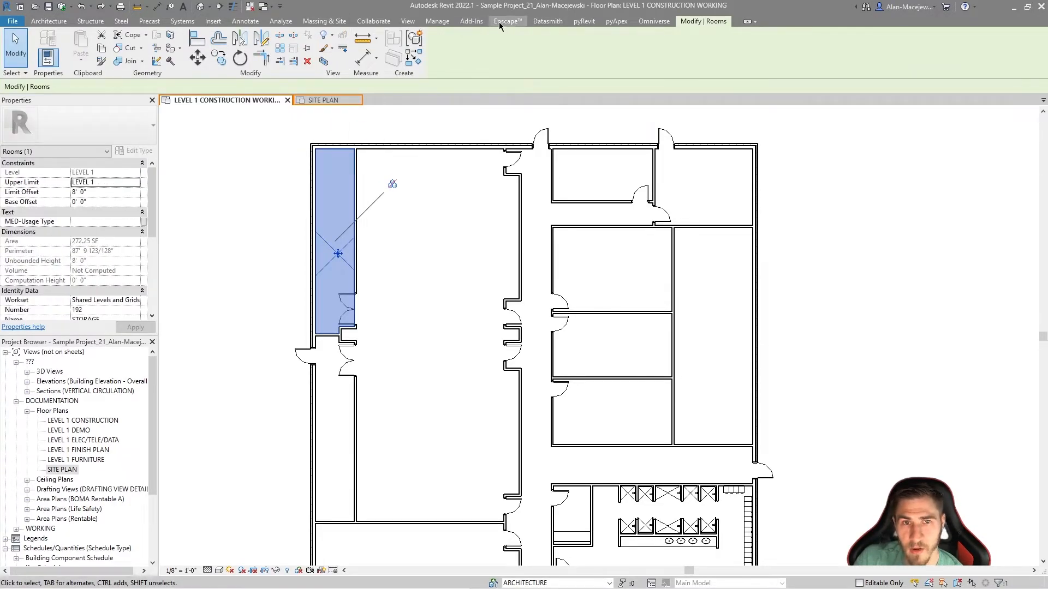
{"action": "left_click", "coordinate": [573, 21]}
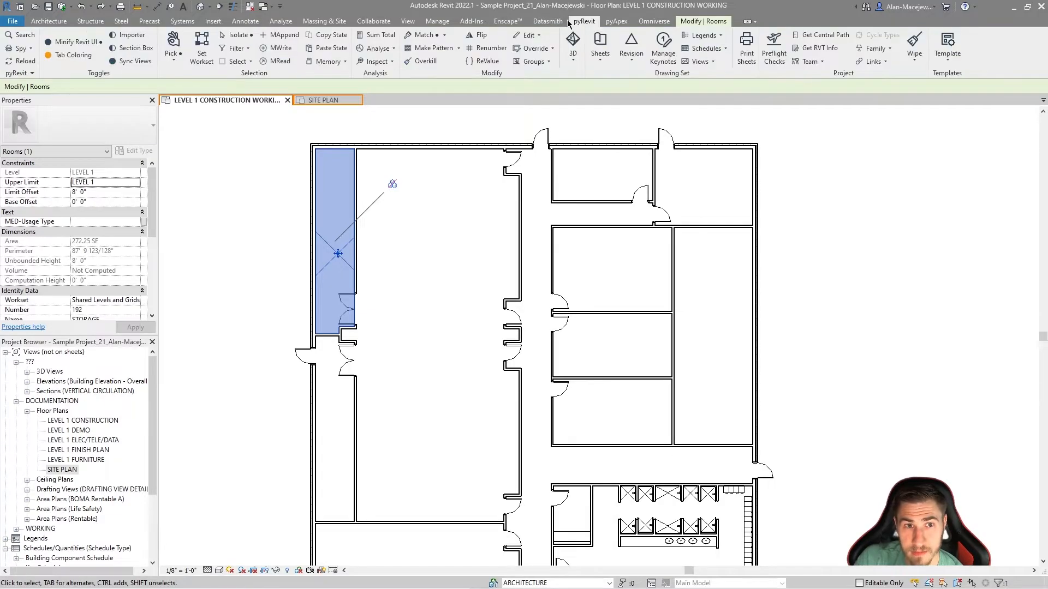
Step: Advance through the memorised elements with the Memory tool's Next command, from the upper storage room's double door to the walls, and deselect
{"action": "left_click", "coordinate": [327, 64]}
{"action": "left_click", "coordinate": [339, 75]}
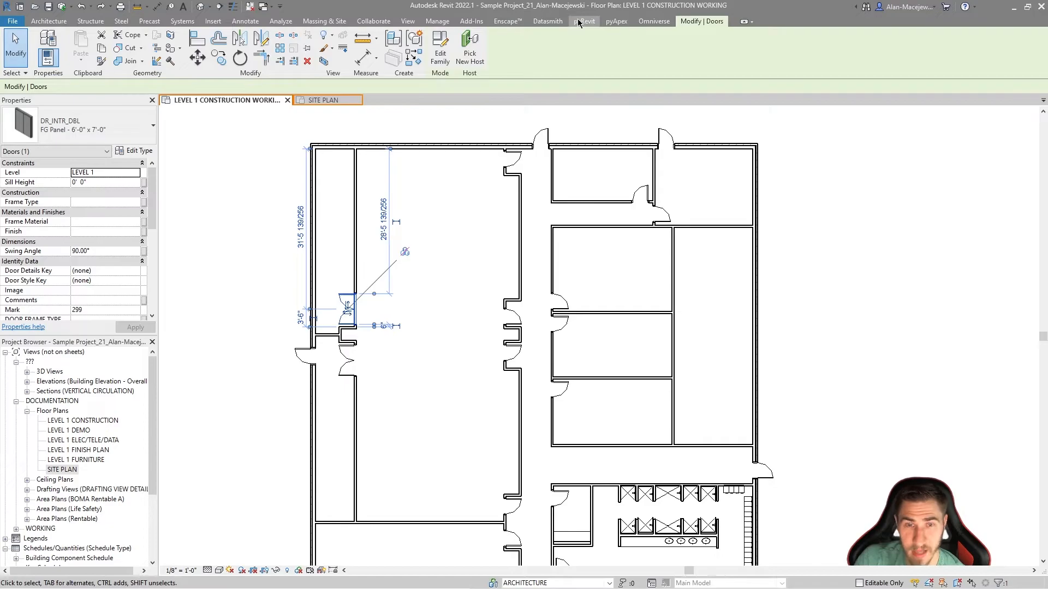
{"action": "left_click", "coordinate": [579, 21]}
{"action": "left_click", "coordinate": [328, 61]}
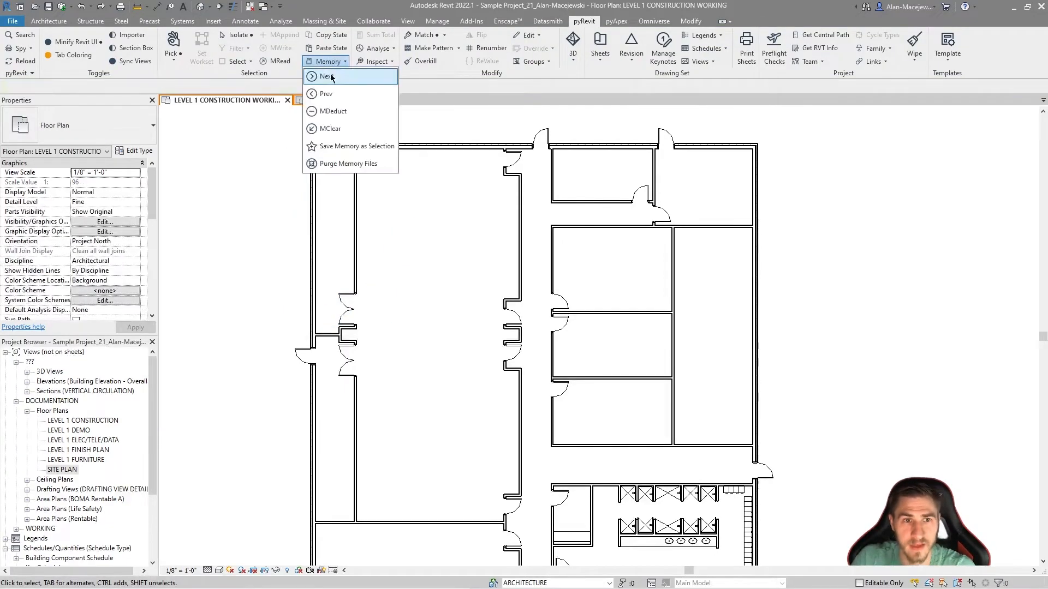
{"action": "left_click", "coordinate": [329, 73]}
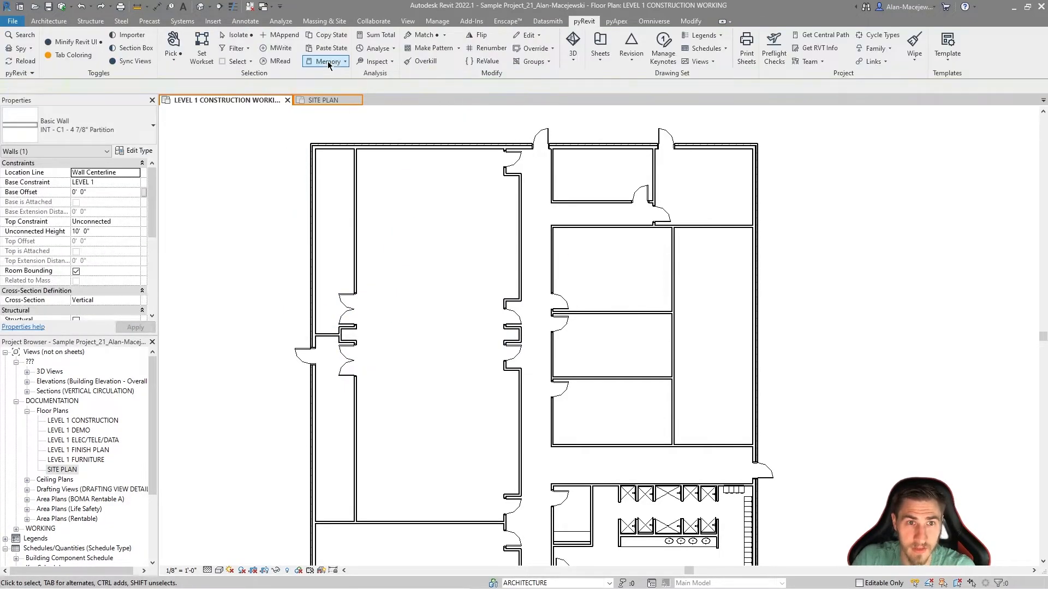
{"action": "left_click", "coordinate": [327, 61]}
{"action": "left_click", "coordinate": [334, 76]}
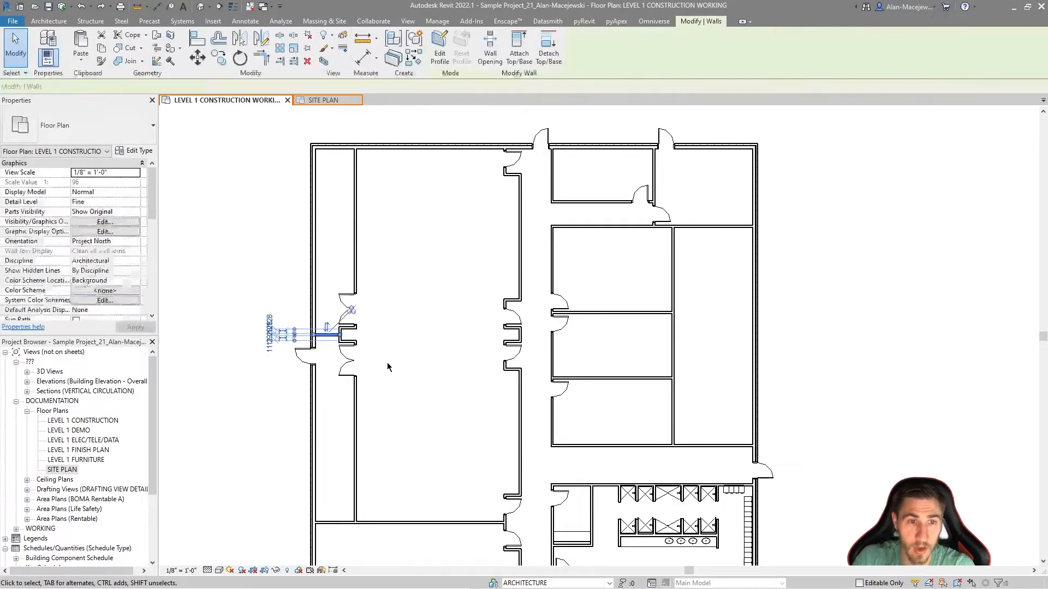
{"action": "left_click", "coordinate": [245, 233]}
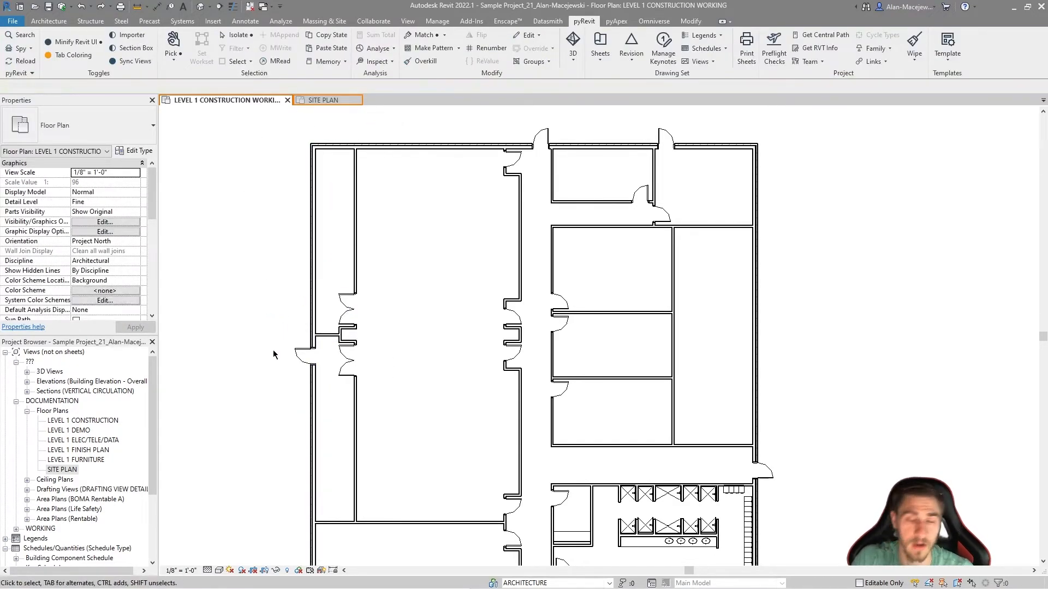
Step: Advance once more with Next to the memorised short wall at the niche between the two storage room doors, and deselect it
{"action": "left_click", "coordinate": [340, 61]}
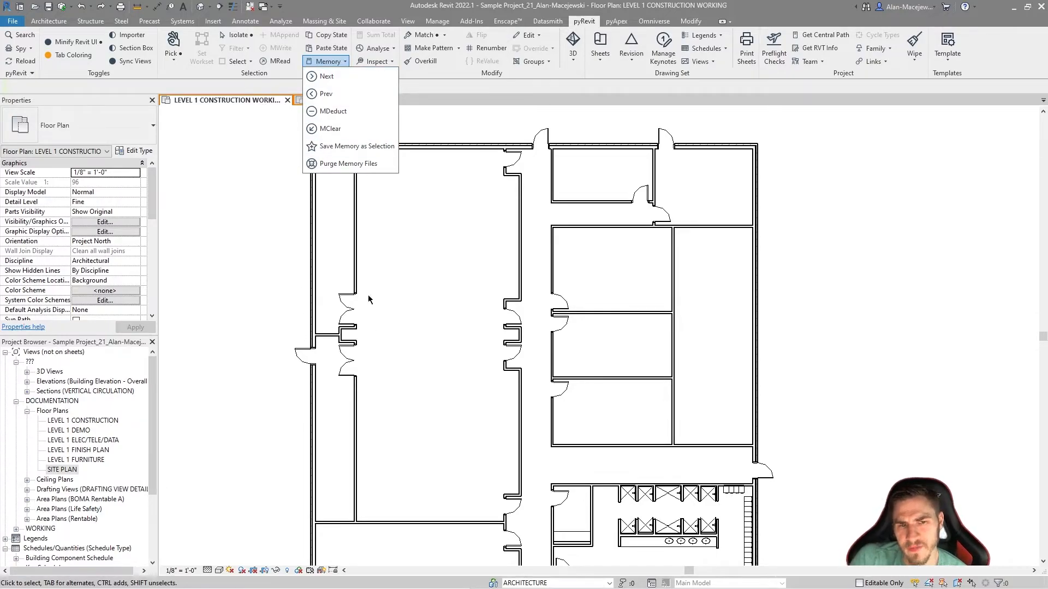
{"action": "left_click", "coordinate": [315, 256]}
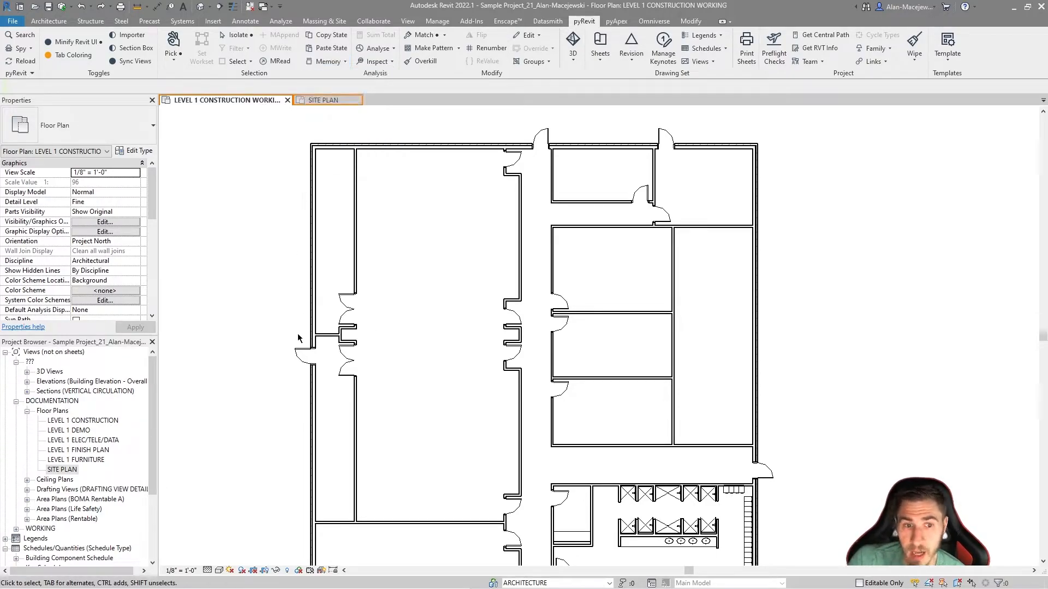
{"action": "left_click", "coordinate": [336, 60]}
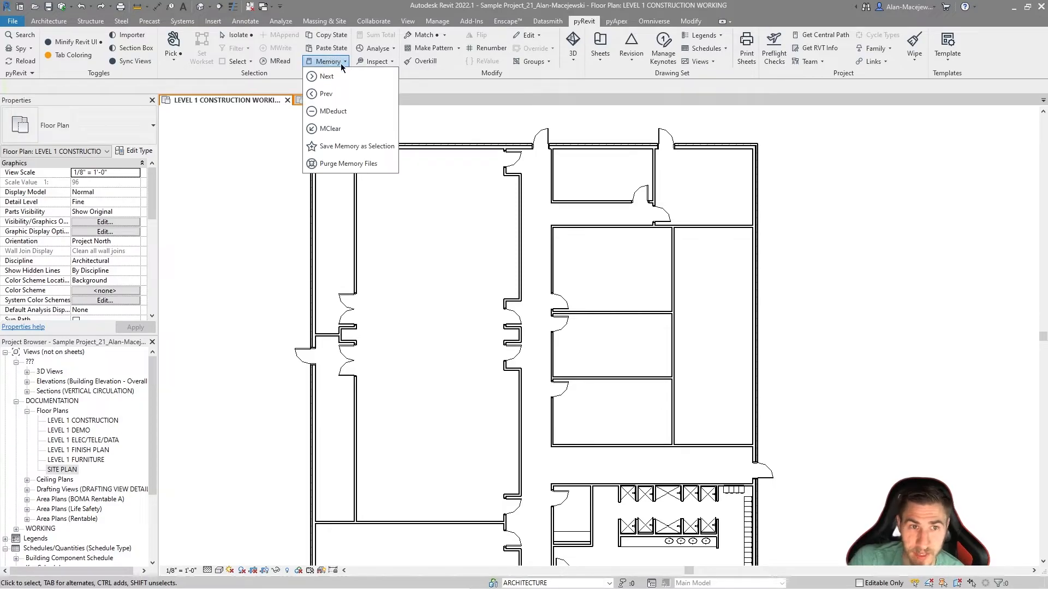
{"action": "left_click", "coordinate": [342, 78]}
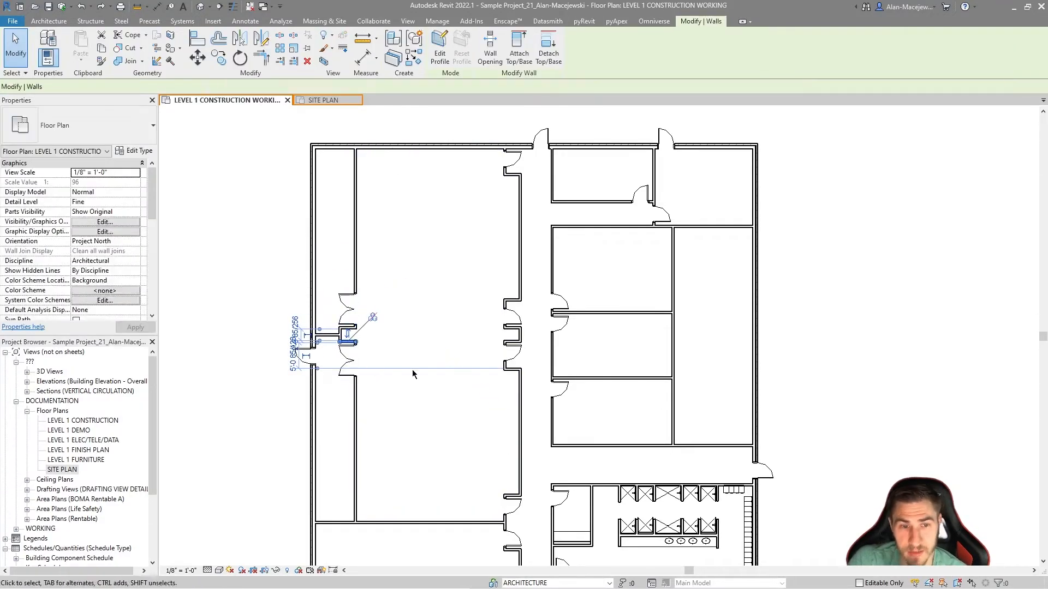
{"action": "left_click", "coordinate": [404, 219]}
Step: Select the short wall dividing the two storage rooms and remove it from the selection memory with MDeduct
{"action": "left_click", "coordinate": [324, 335]}
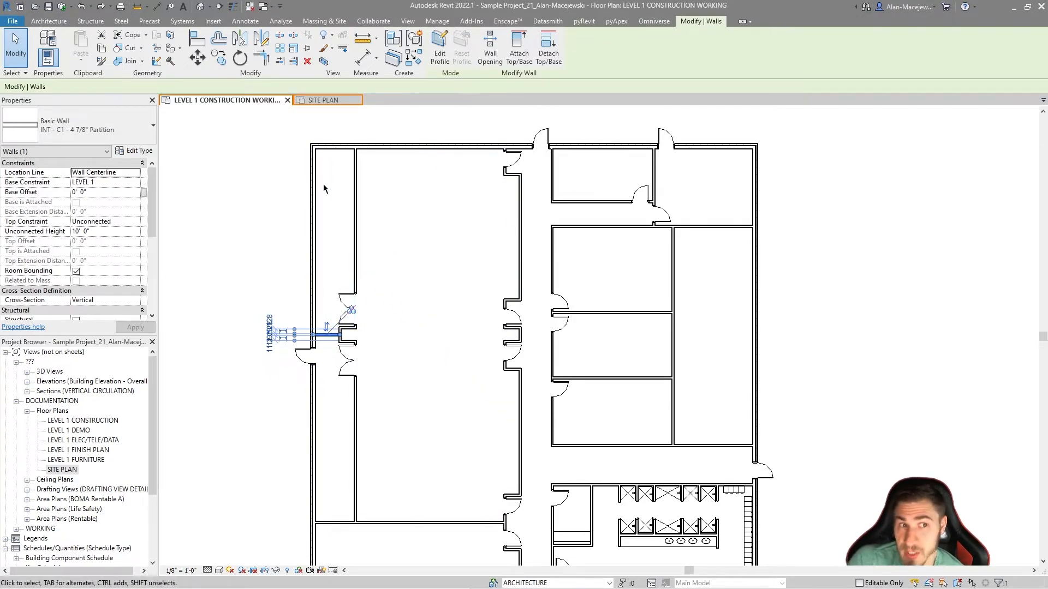
{"action": "left_click", "coordinate": [584, 21]}
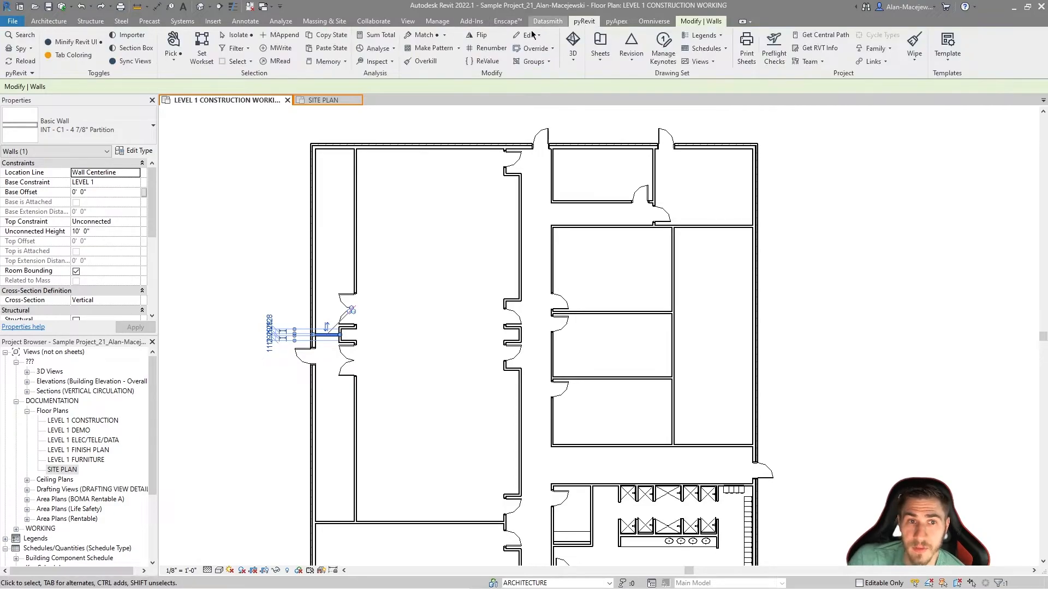
{"action": "left_click", "coordinate": [328, 61]}
{"action": "left_click", "coordinate": [333, 111]}
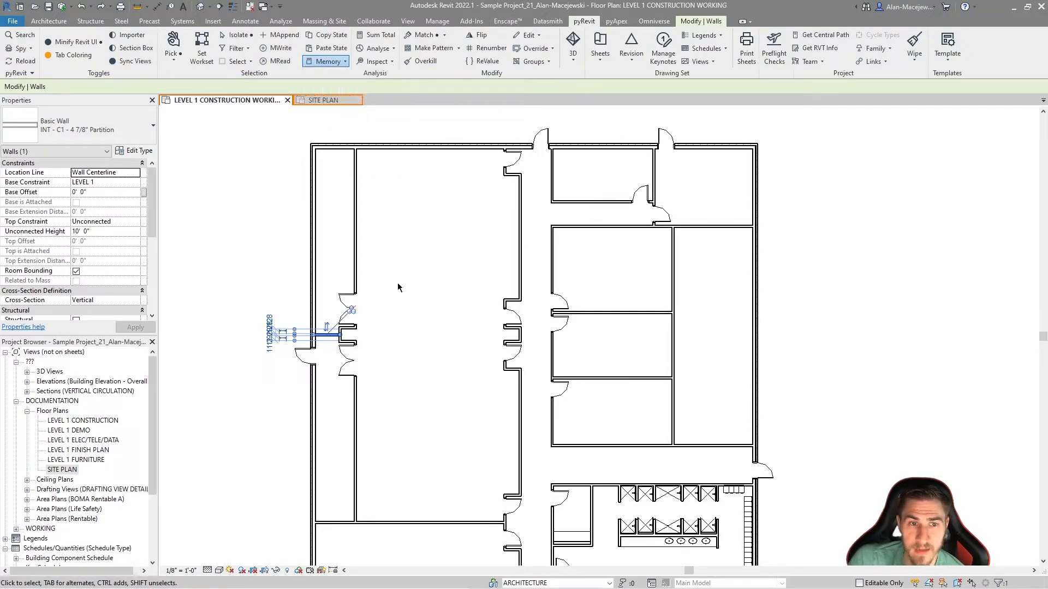
Step: Recall the reduced memory with MRead, inspect the dividing wall between the storage rooms, and deselect everything
{"action": "left_click", "coordinate": [258, 257]}
{"action": "left_click", "coordinate": [311, 53]}
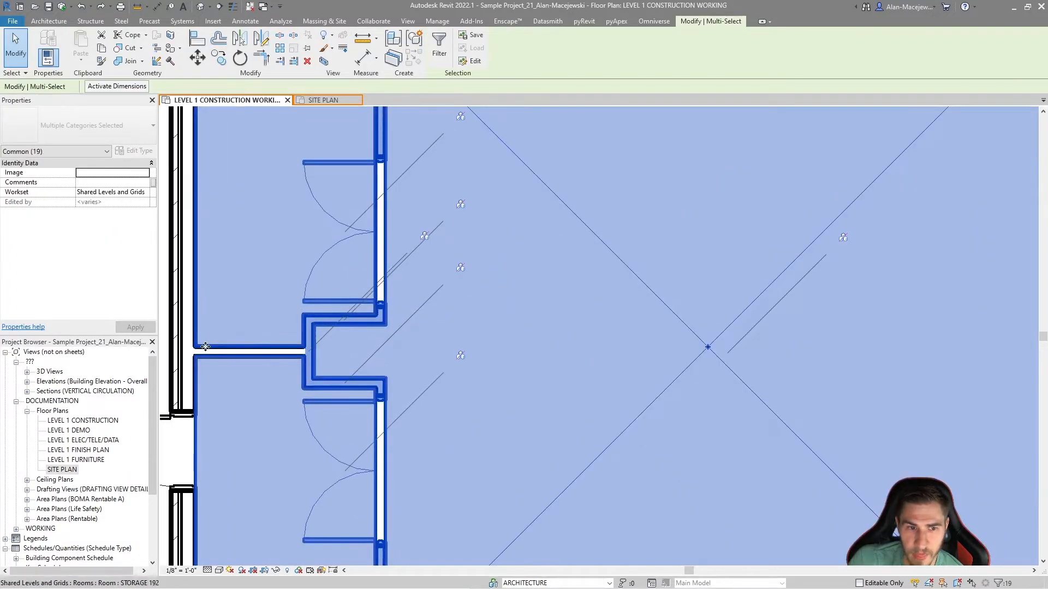
{"action": "scroll", "coordinate": [422, 312], "scroll_direction": "down", "scroll_amount": 4}
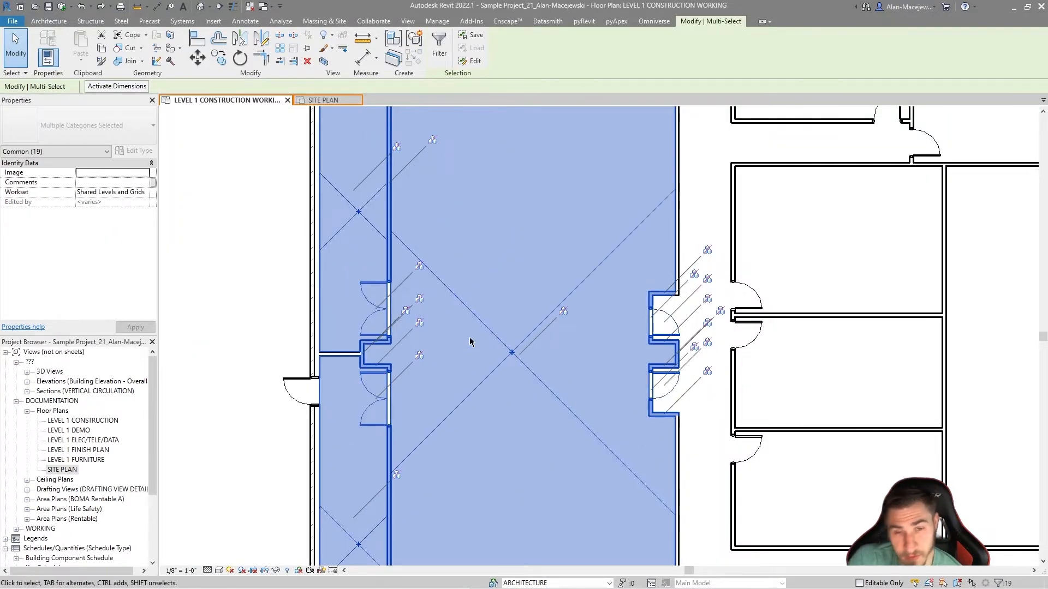
{"action": "scroll", "coordinate": [475, 346], "scroll_direction": "down", "scroll_amount": 2}
{"action": "left_click", "coordinate": [306, 339]}
{"action": "middle_click_drag", "start_coordinate": [346, 295], "coordinate": [322, 323]}
{"action": "scroll", "coordinate": [315, 303], "scroll_direction": "down", "scroll_amount": 1}
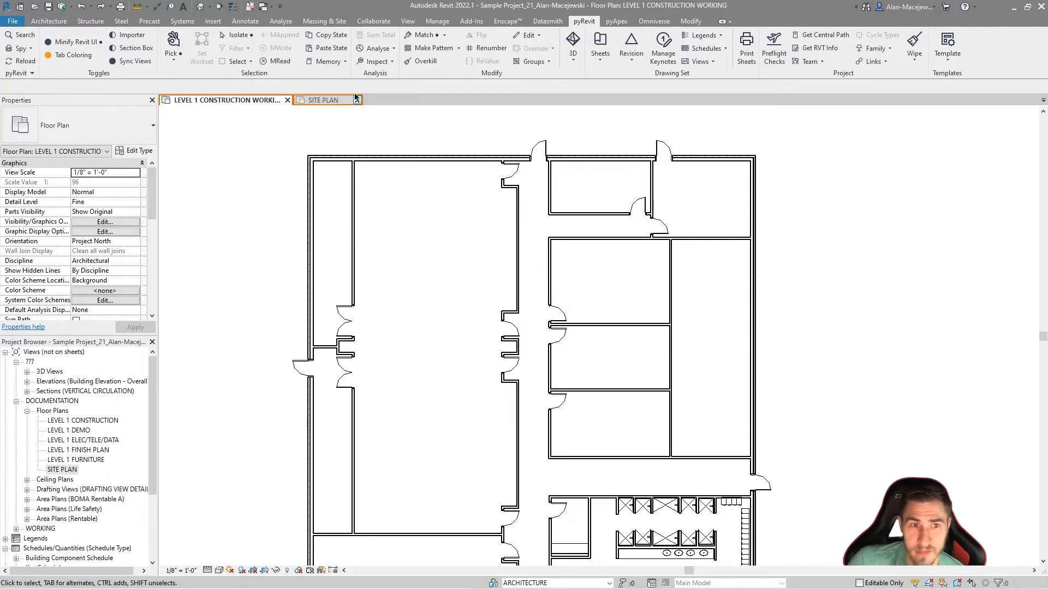
Step: Clear the memory with MClear, and select the large room, both storage rooms and their central walls and doors before deselecting
{"action": "left_click", "coordinate": [344, 61]}
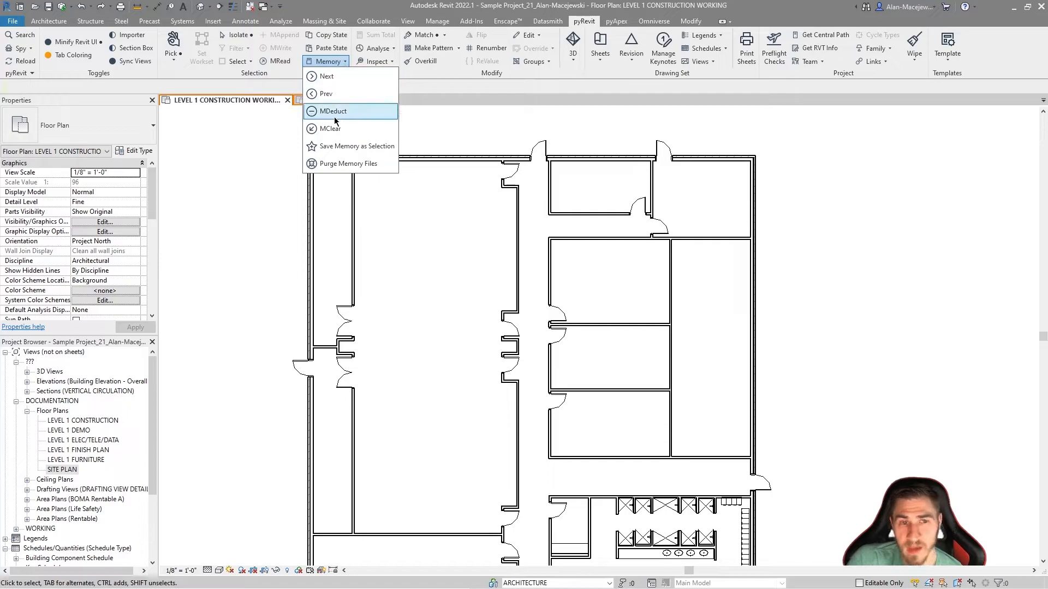
{"action": "left_click", "coordinate": [371, 130]}
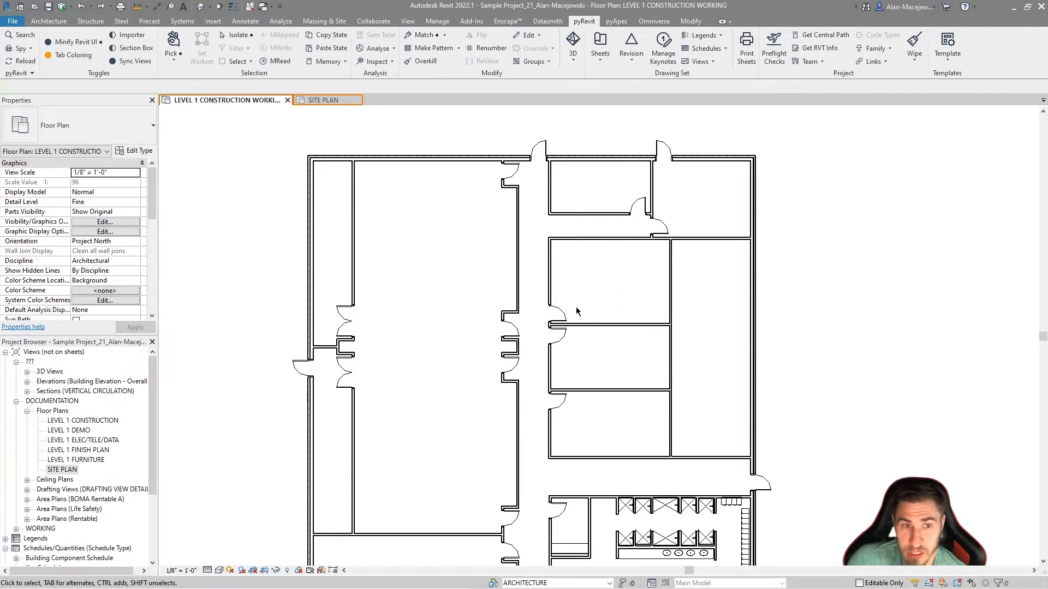
{"action": "left_click_drag", "start_coordinate": [322, 136], "coordinate": [546, 491]}
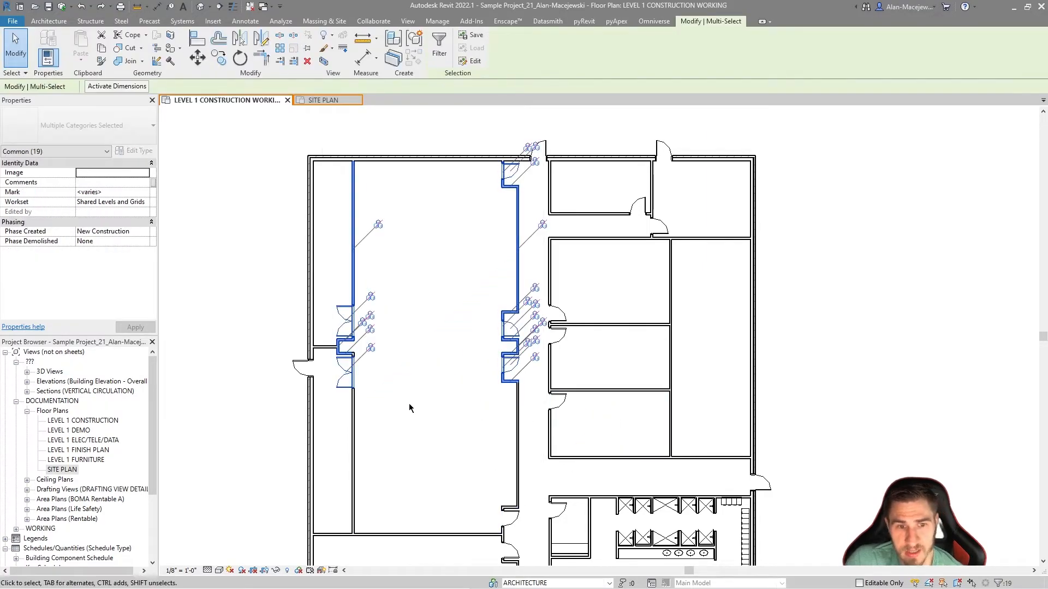
{"action": "key", "text": "Escape"}
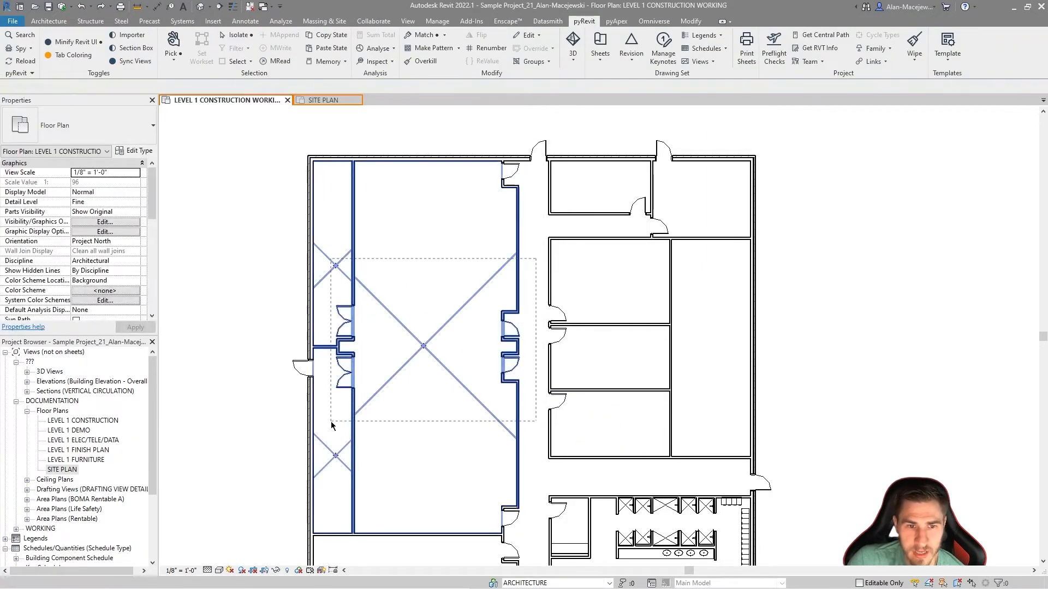
{"action": "left_click_drag", "start_coordinate": [330, 422], "coordinate": [330, 422]}
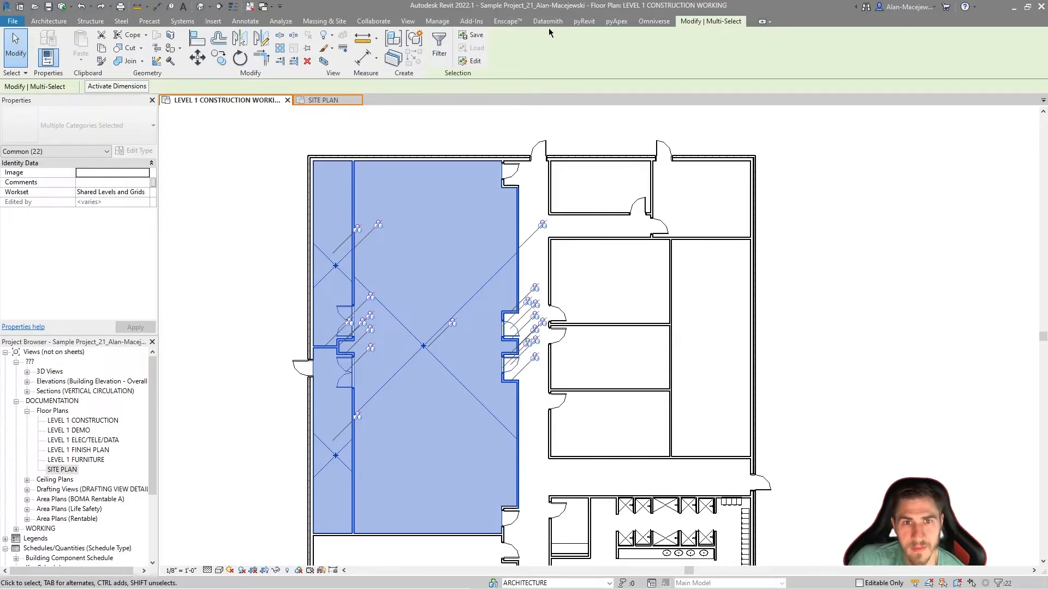
{"action": "left_click", "coordinate": [584, 21]}
{"action": "key", "text": "Escape"}
Step: Check the project's Edit Filters list for existing selection filters, and close it without changes
{"action": "left_click", "coordinate": [337, 62]}
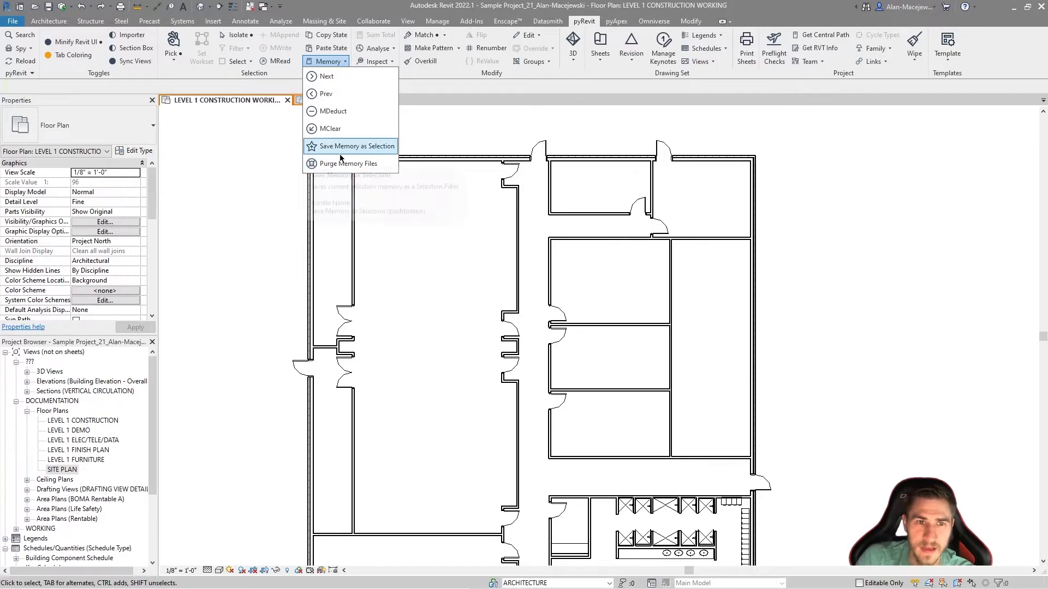
{"action": "left_click", "coordinate": [488, 130]}
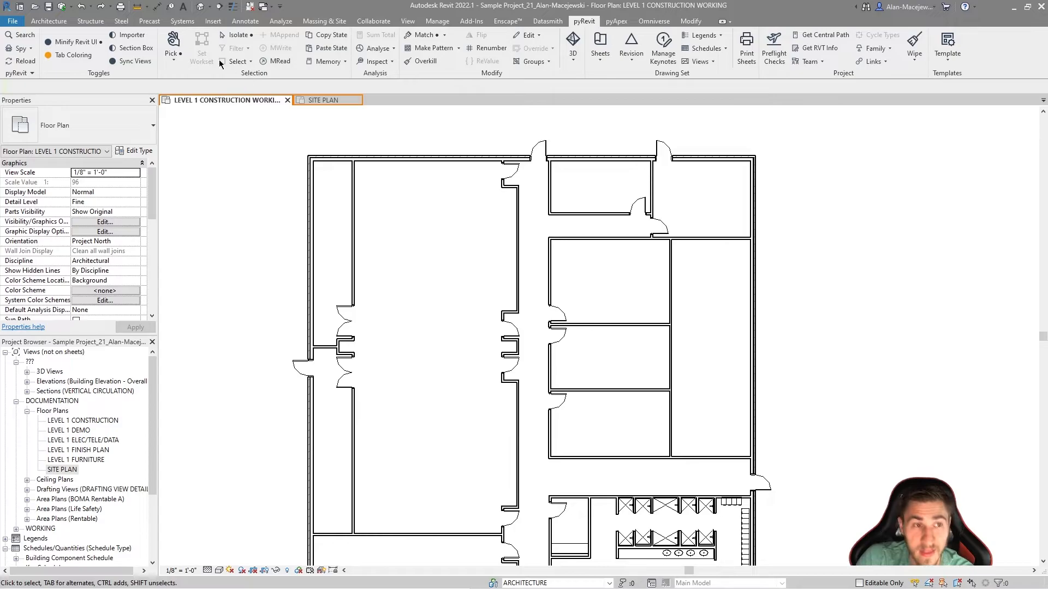
{"action": "left_click", "coordinate": [49, 21]}
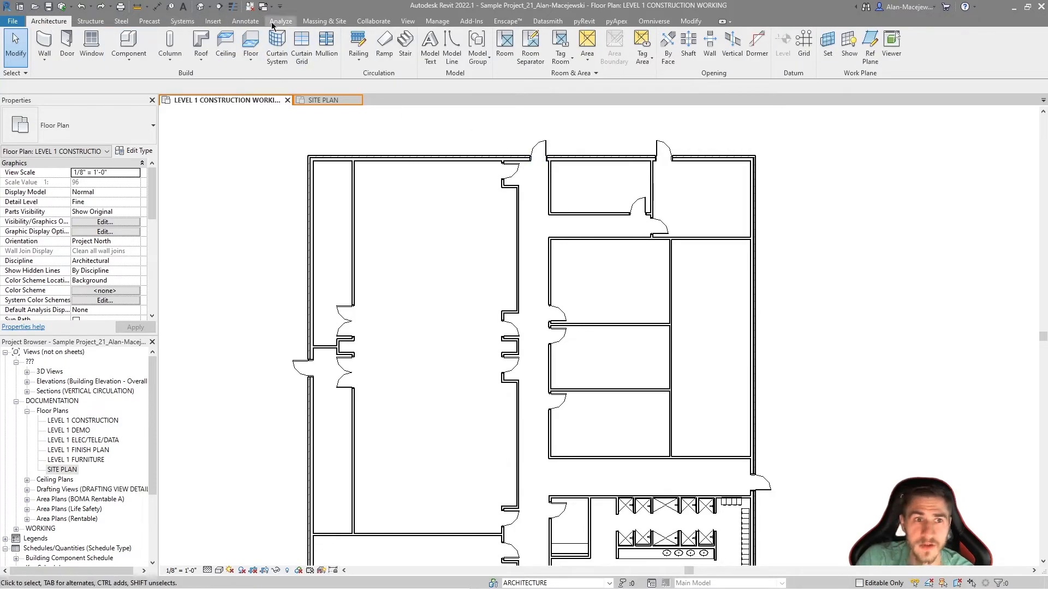
{"action": "left_click", "coordinate": [437, 21]}
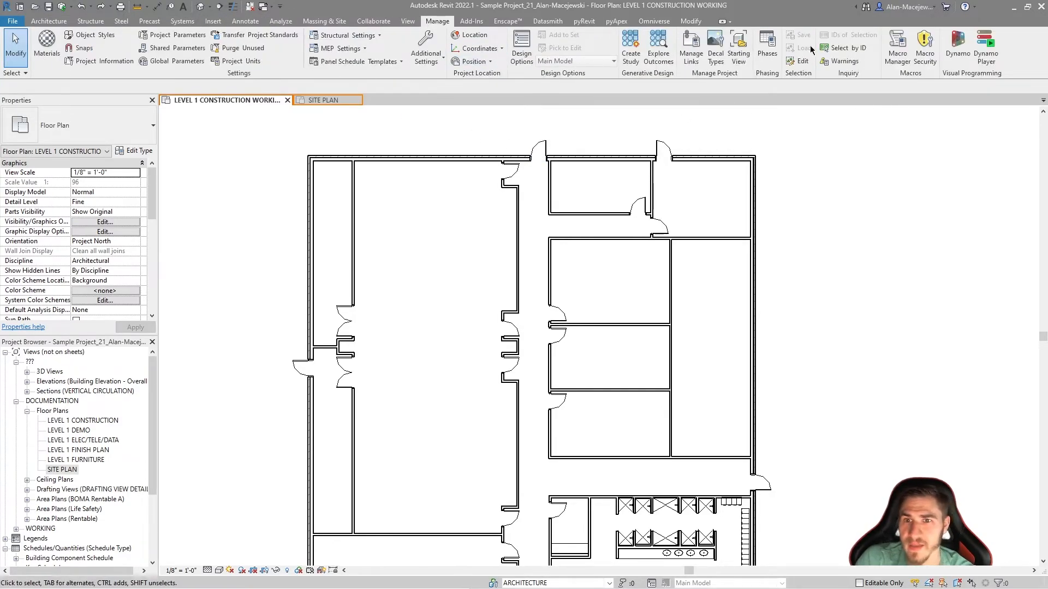
{"action": "left_click", "coordinate": [800, 61]}
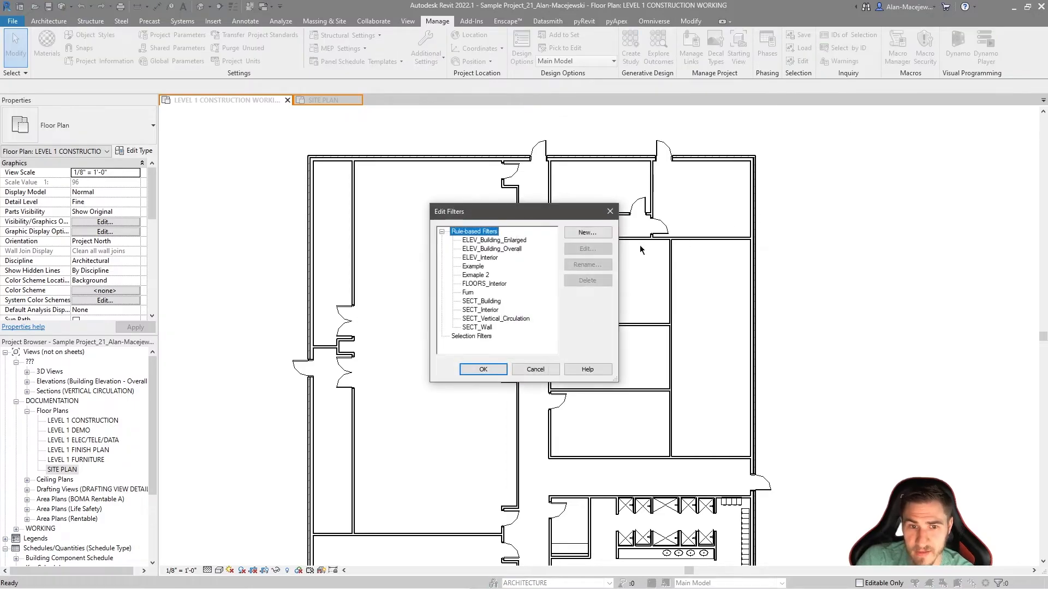
{"action": "left_click_drag", "start_coordinate": [510, 217], "coordinate": [546, 199]}
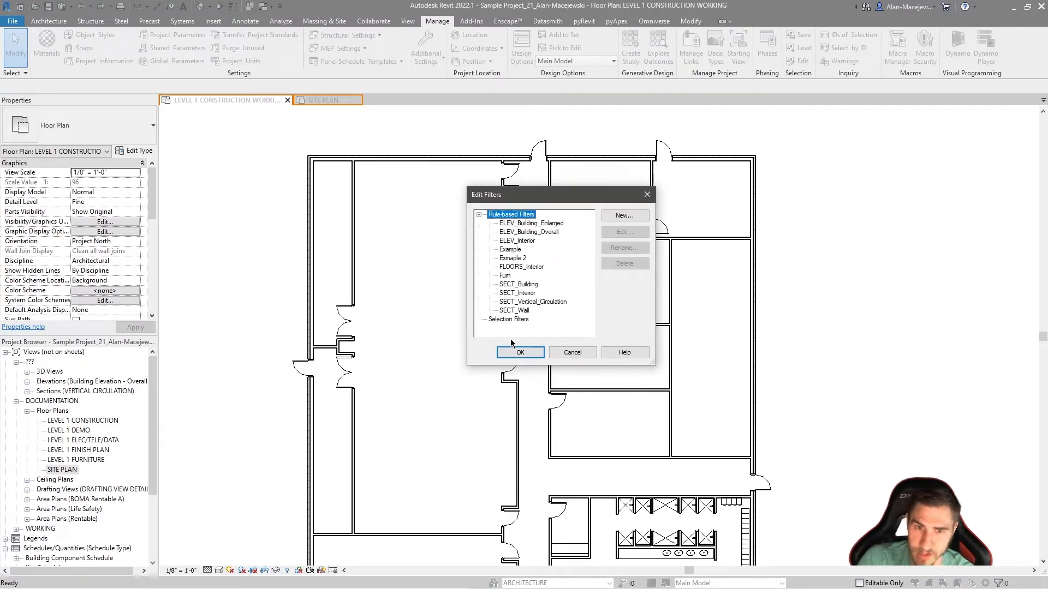
{"action": "left_click", "coordinate": [580, 351]}
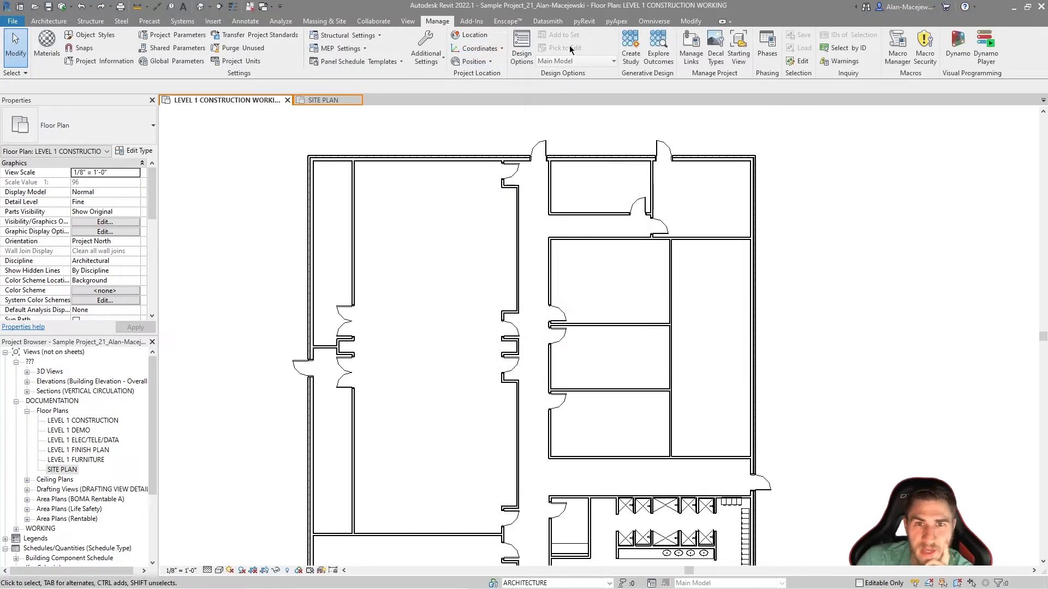
Step: Save the current selection memory as a selection filter with Save Memory as Selection
{"action": "left_click", "coordinate": [584, 20]}
{"action": "left_click", "coordinate": [334, 61]}
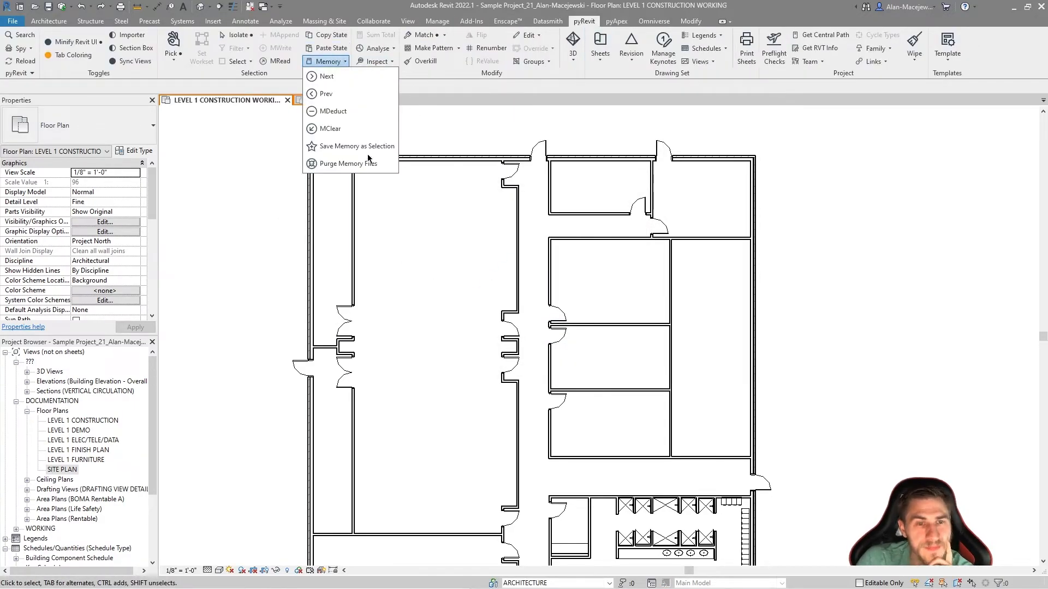
{"action": "left_click", "coordinate": [351, 147]}
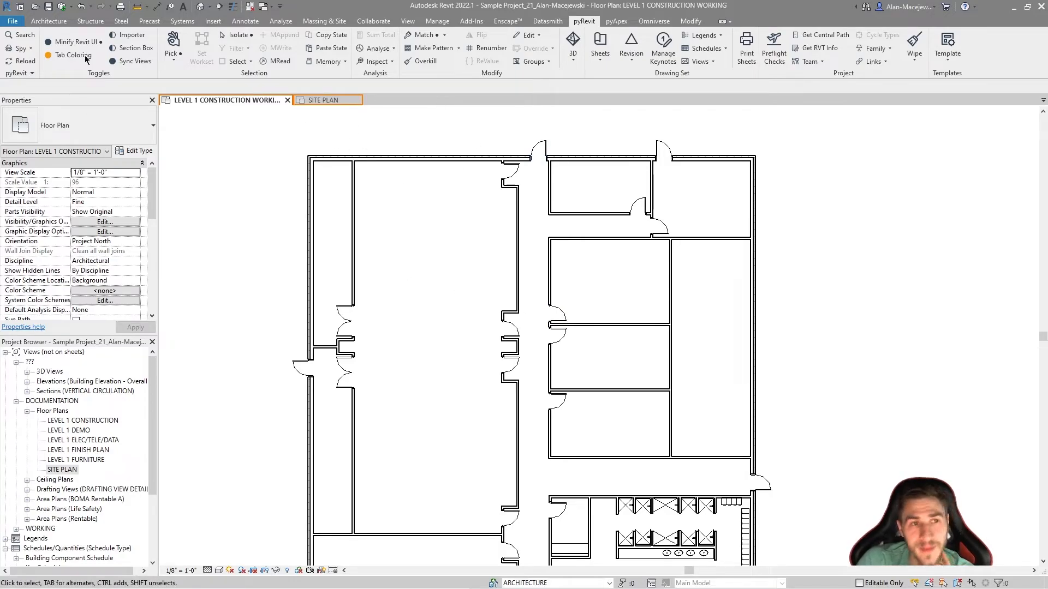
Step: Find the newly saved selection under Selection Filters in the Edit Filters list, and close the list without changes
{"action": "left_click", "coordinate": [245, 22]}
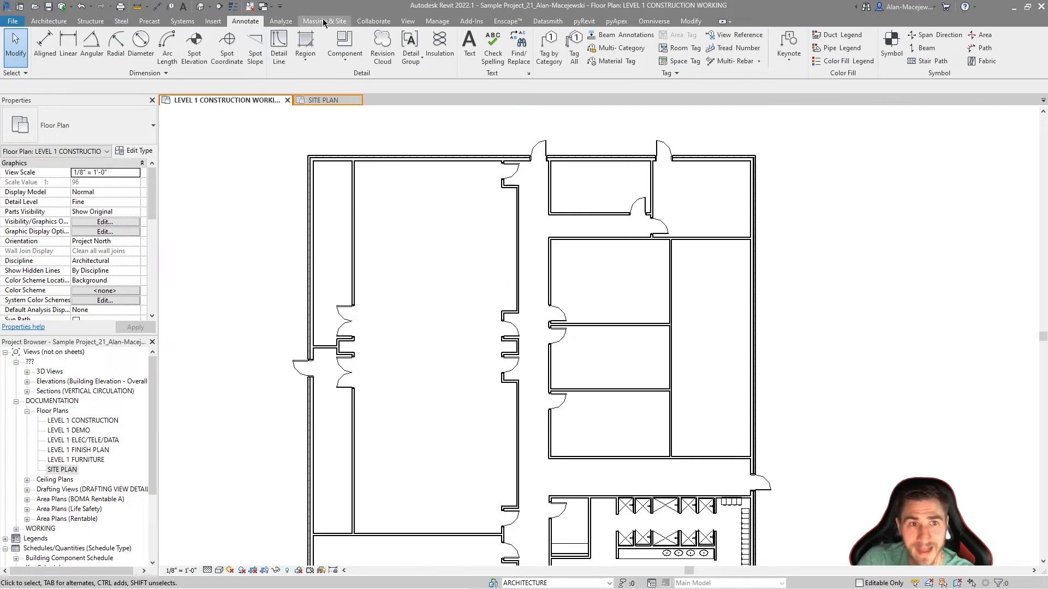
{"action": "left_click", "coordinate": [436, 21]}
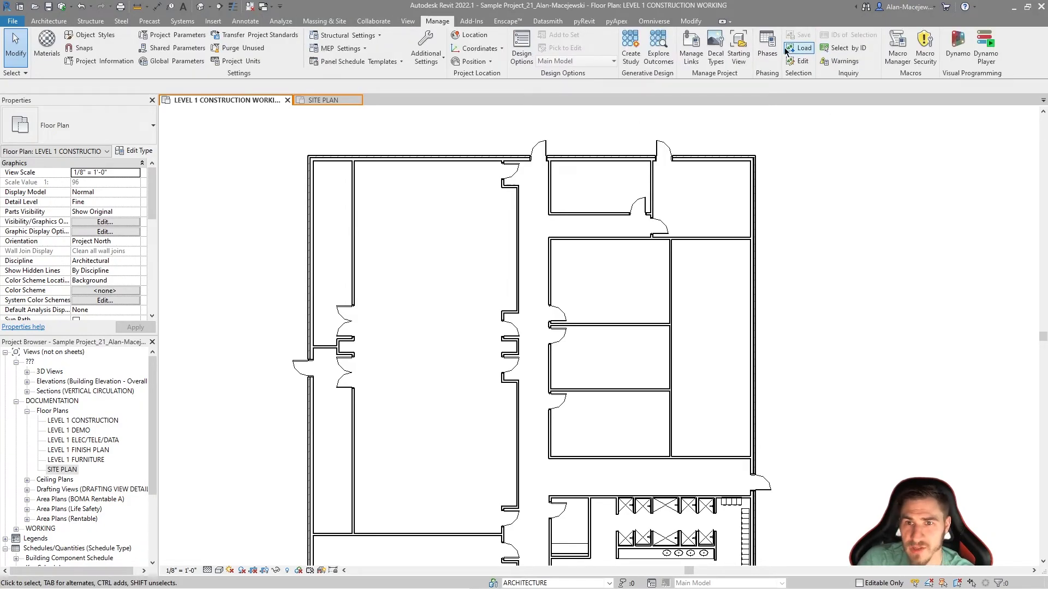
{"action": "left_click", "coordinate": [800, 60]}
{"action": "scroll", "coordinate": [536, 286], "scroll_direction": "down", "scroll_amount": 1}
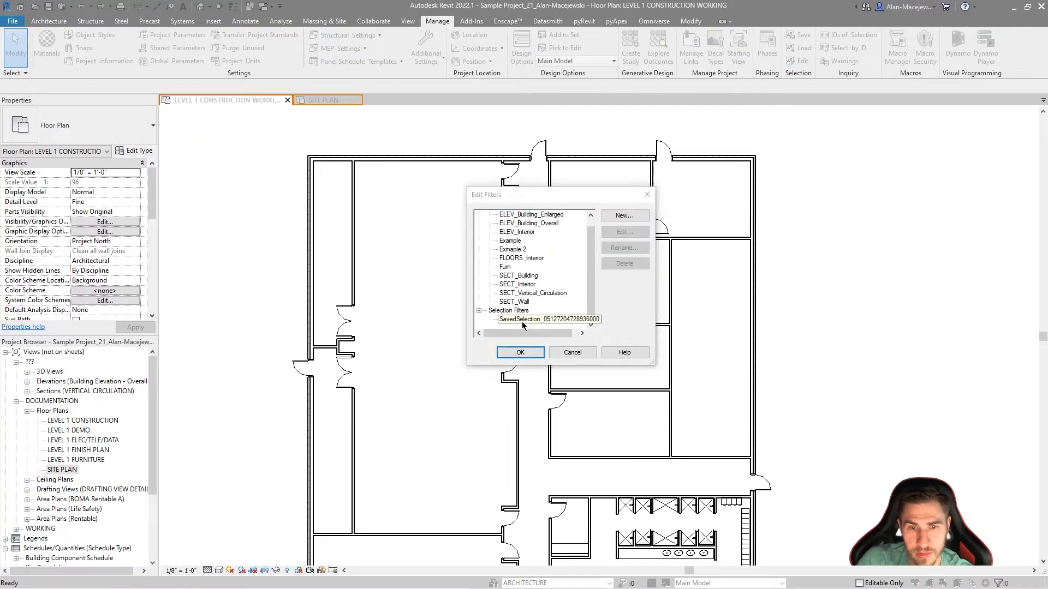
{"action": "left_click", "coordinate": [521, 321]}
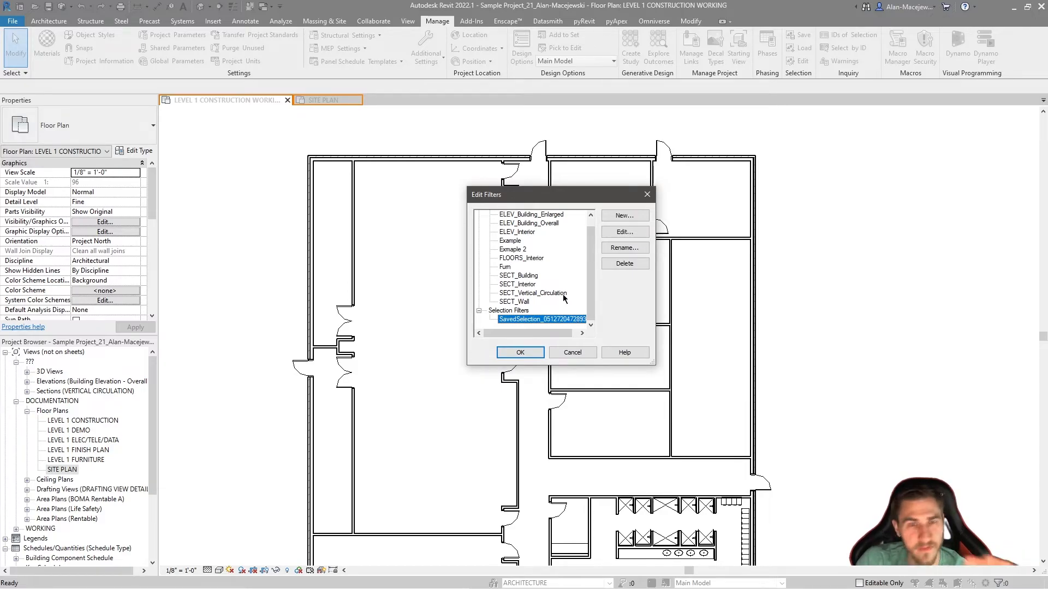
{"action": "left_click", "coordinate": [570, 351]}
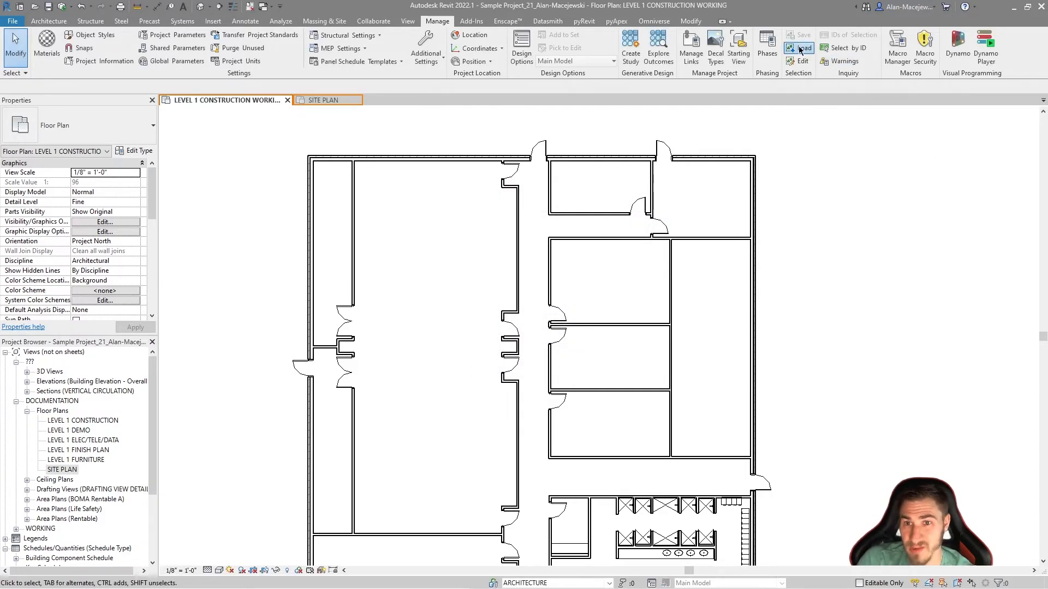
Step: Check which saved selections can be loaded in the Retrieve Filters list, and close the list
{"action": "left_click", "coordinate": [799, 47]}
{"action": "left_click", "coordinate": [502, 234]}
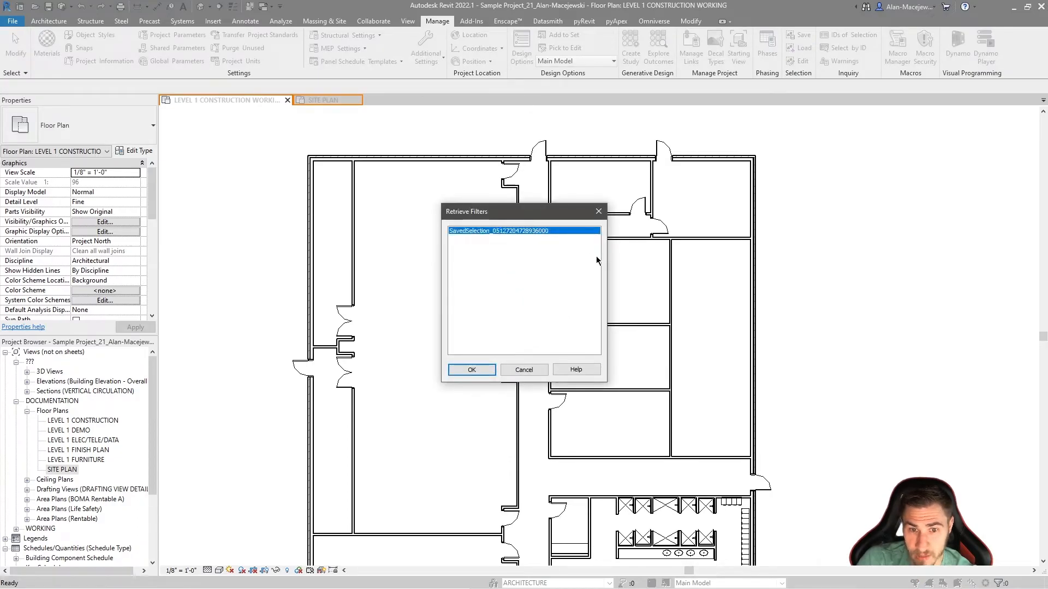
{"action": "left_click", "coordinate": [471, 369]}
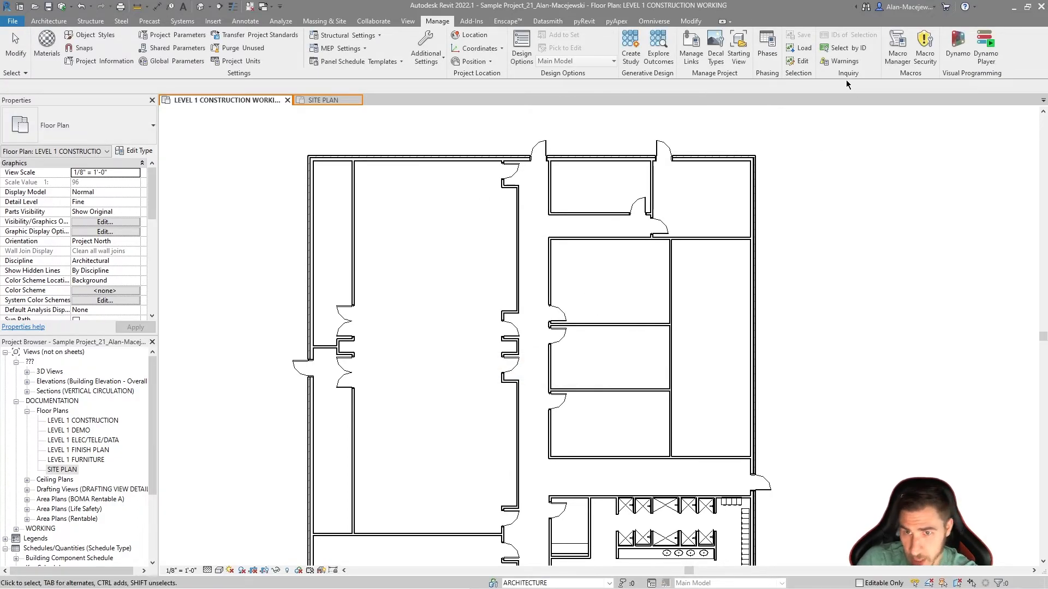
Step: Rename the saved selection filter under Selection Filters as pyRevit Selection1
{"action": "left_click", "coordinate": [799, 60]}
{"action": "scroll", "coordinate": [516, 312], "scroll_direction": "down", "scroll_amount": 3}
{"action": "left_click", "coordinate": [524, 319]}
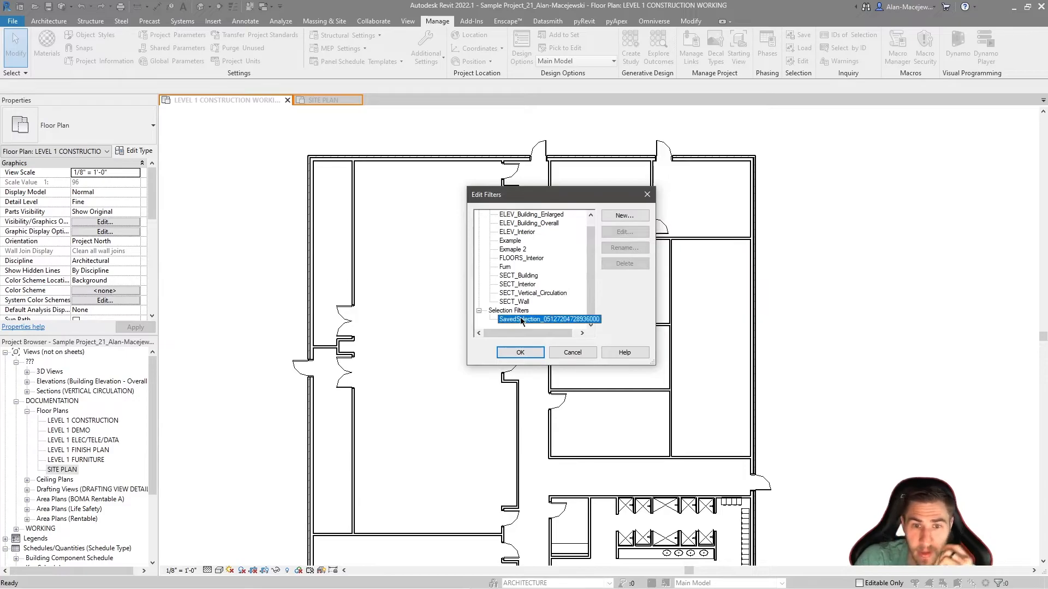
{"action": "left_click", "coordinate": [647, 247]}
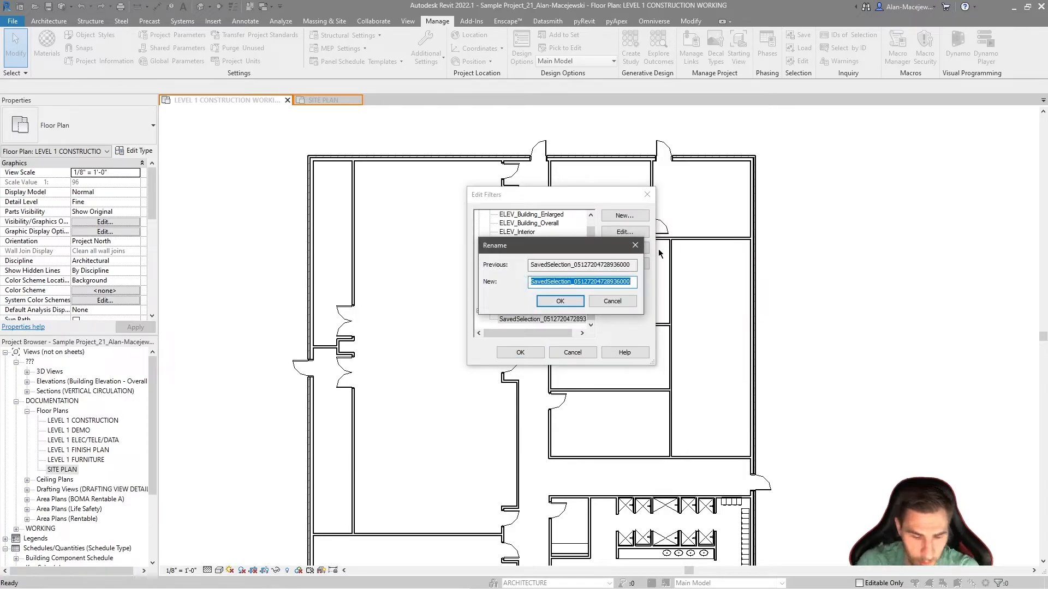
{"action": "type", "text": "py"}
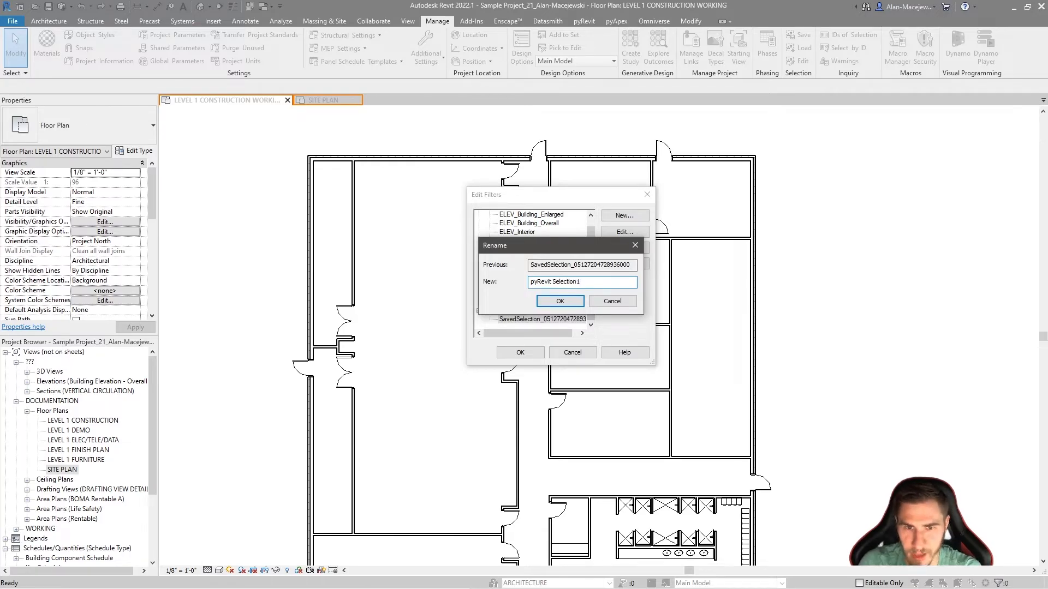
{"action": "type", "text": "Revit Selection1"}
{"action": "key", "text": "Return"}
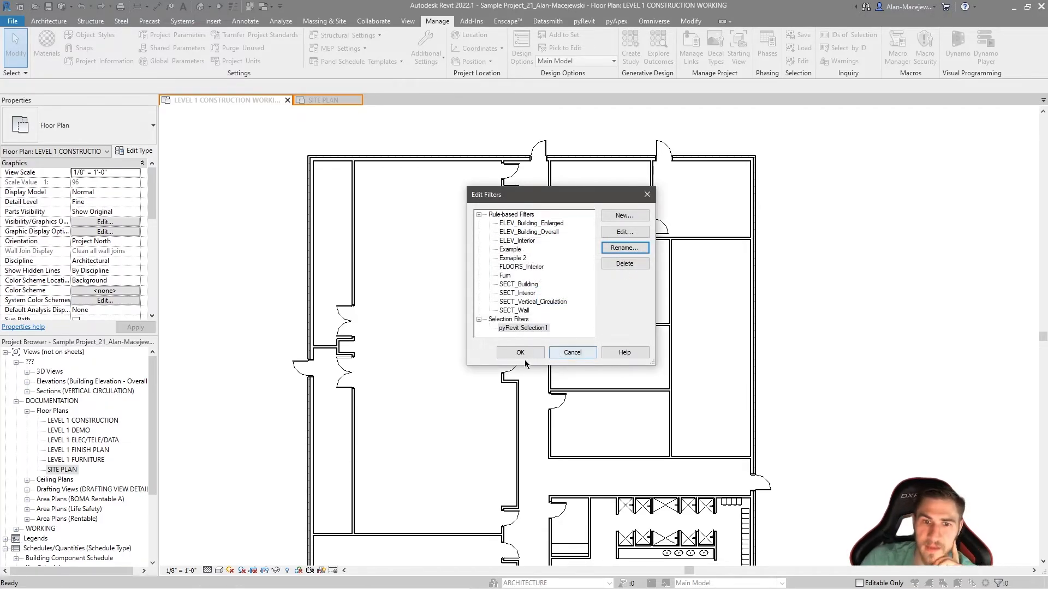
{"action": "left_click", "coordinate": [522, 355]}
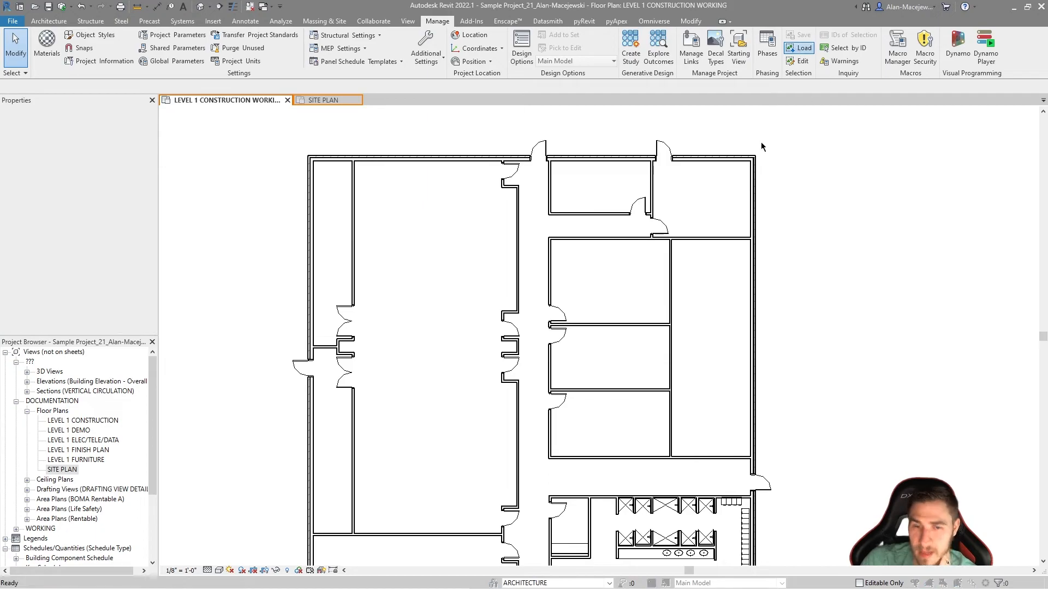
Step: Load the saved selection pyRevit Selection1 in the floor plan, and deselect its elements
{"action": "left_click", "coordinate": [472, 233]}
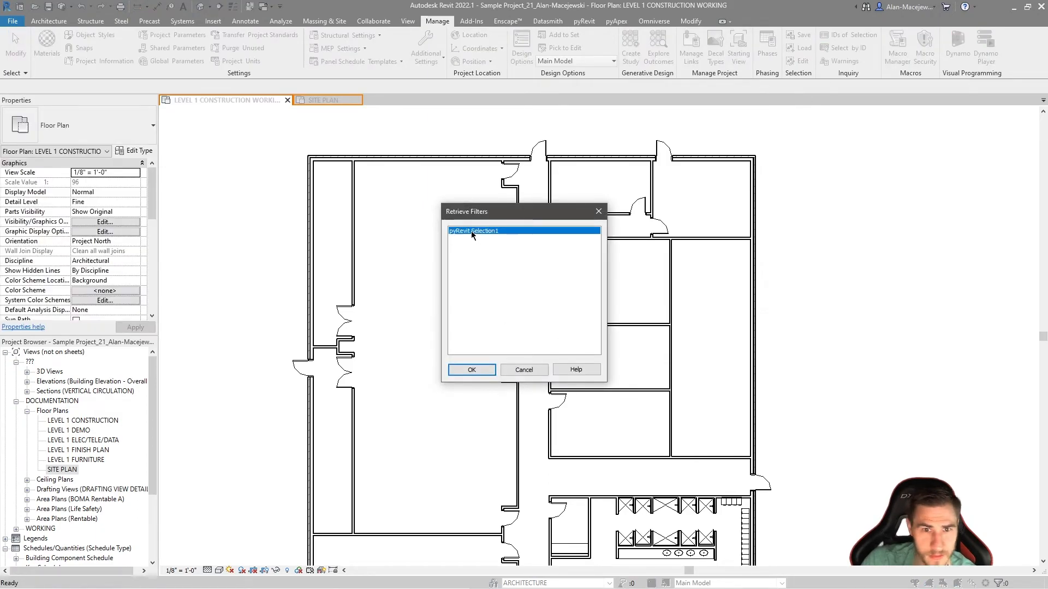
{"action": "left_click", "coordinate": [465, 365]}
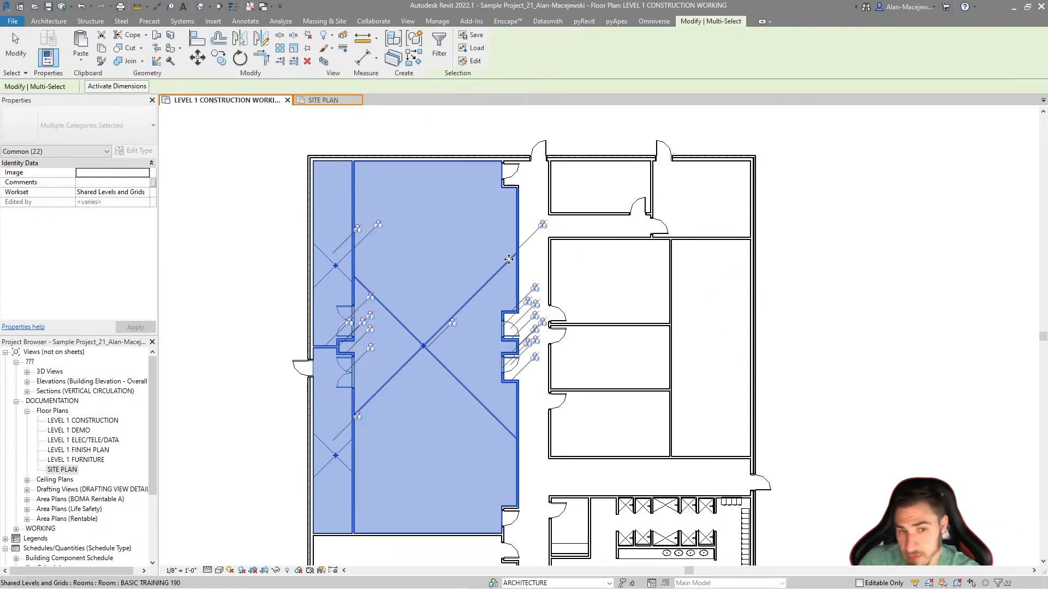
{"action": "left_click", "coordinate": [244, 236]}
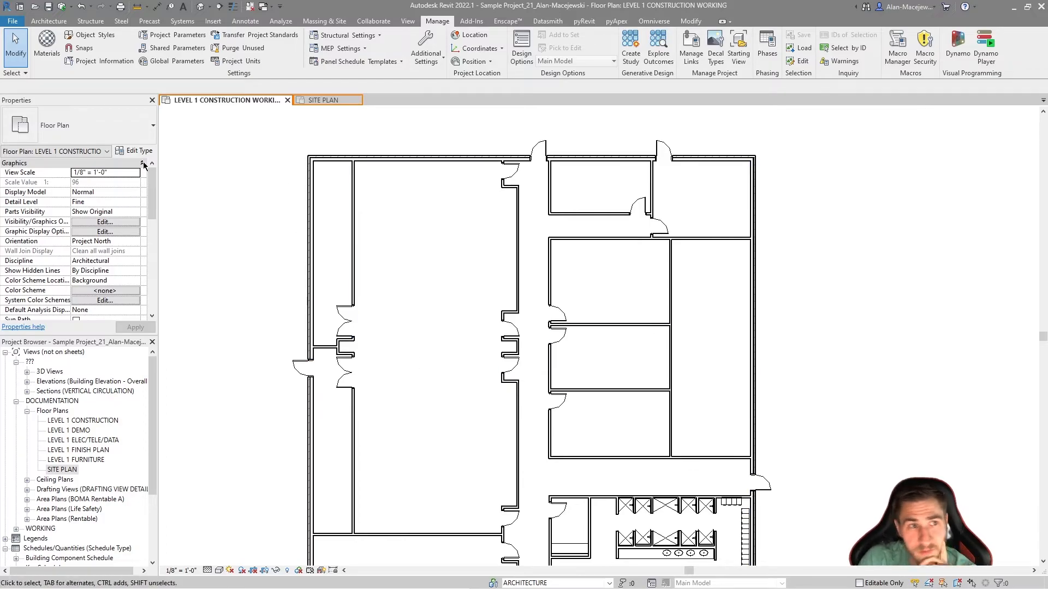
Step: Purge pyRevit's stored selection memory with Purge Memory Files
{"action": "left_click", "coordinate": [588, 23]}
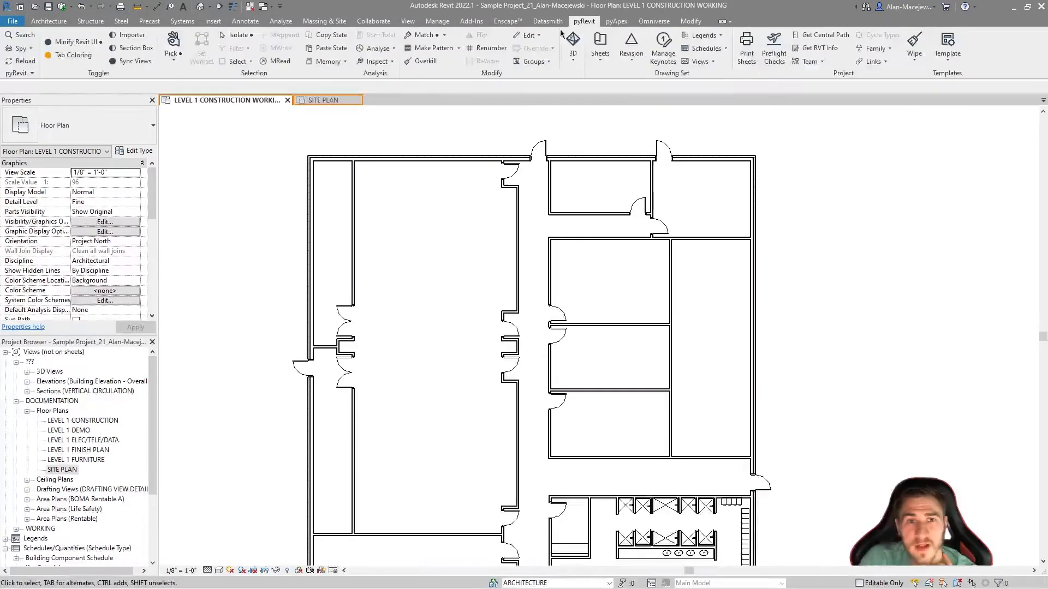
{"action": "left_click", "coordinate": [309, 65]}
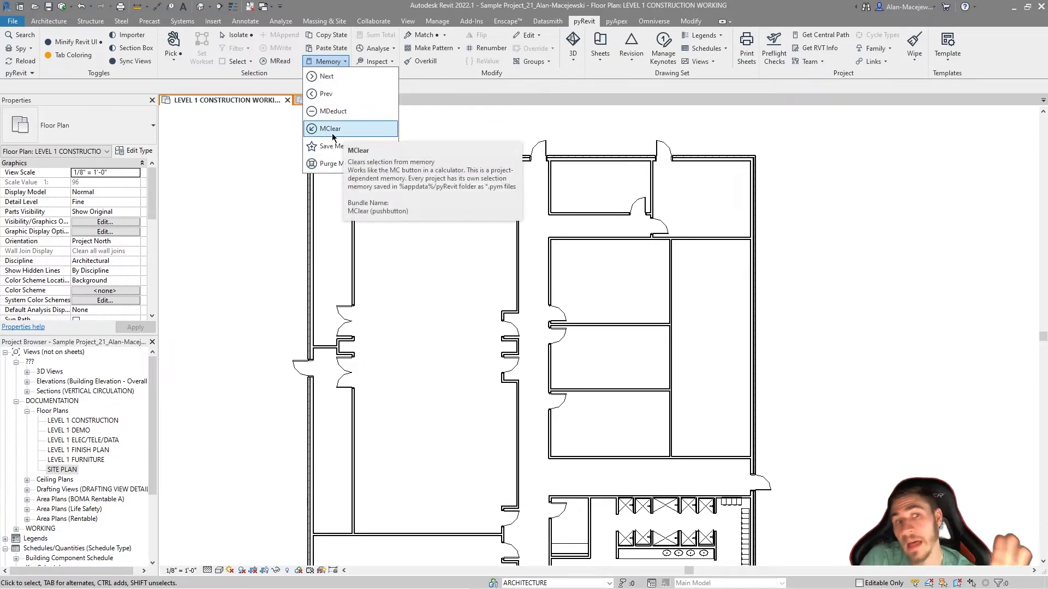
{"action": "left_click", "coordinate": [437, 20]}
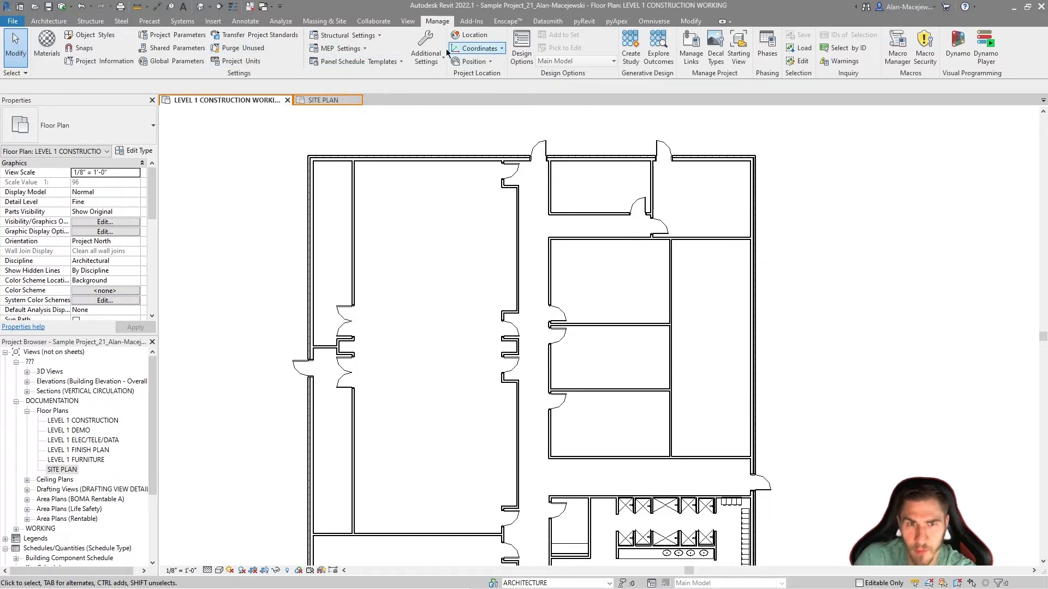
{"action": "left_click", "coordinate": [582, 23]}
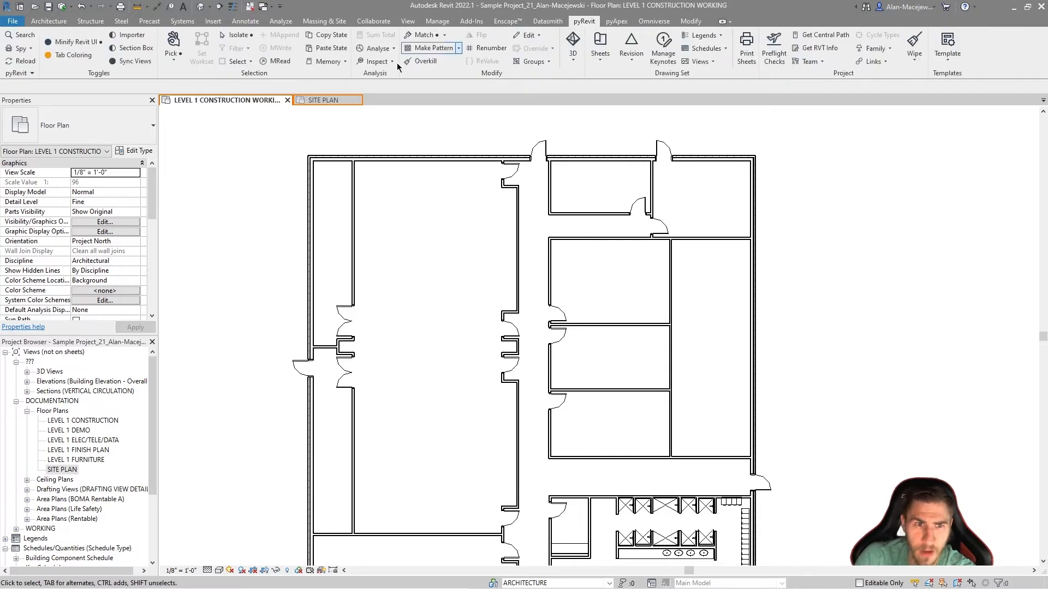
{"action": "left_click", "coordinate": [322, 62]}
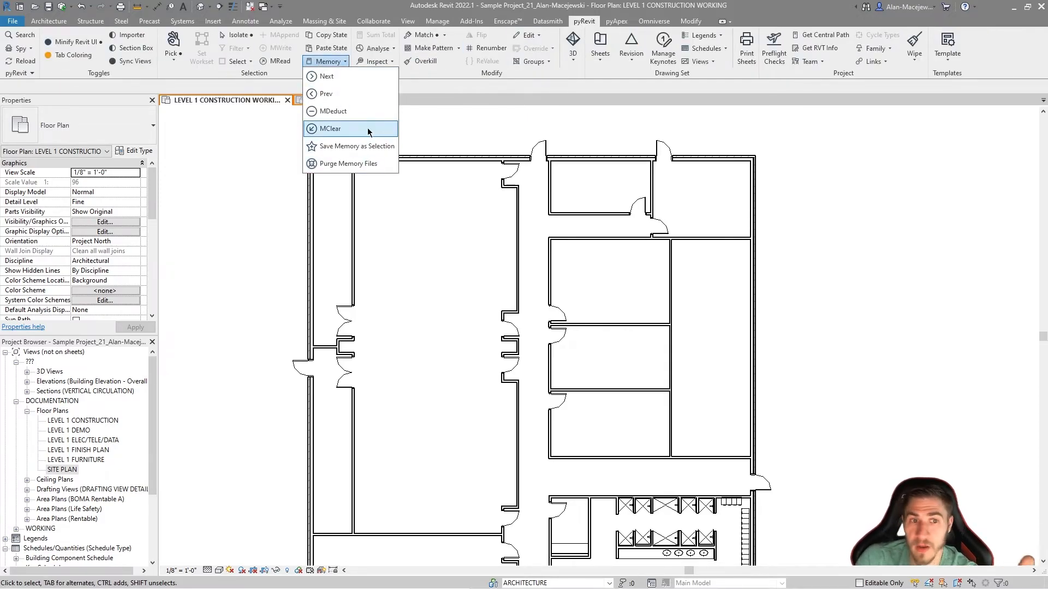
{"action": "left_click", "coordinate": [347, 163]}
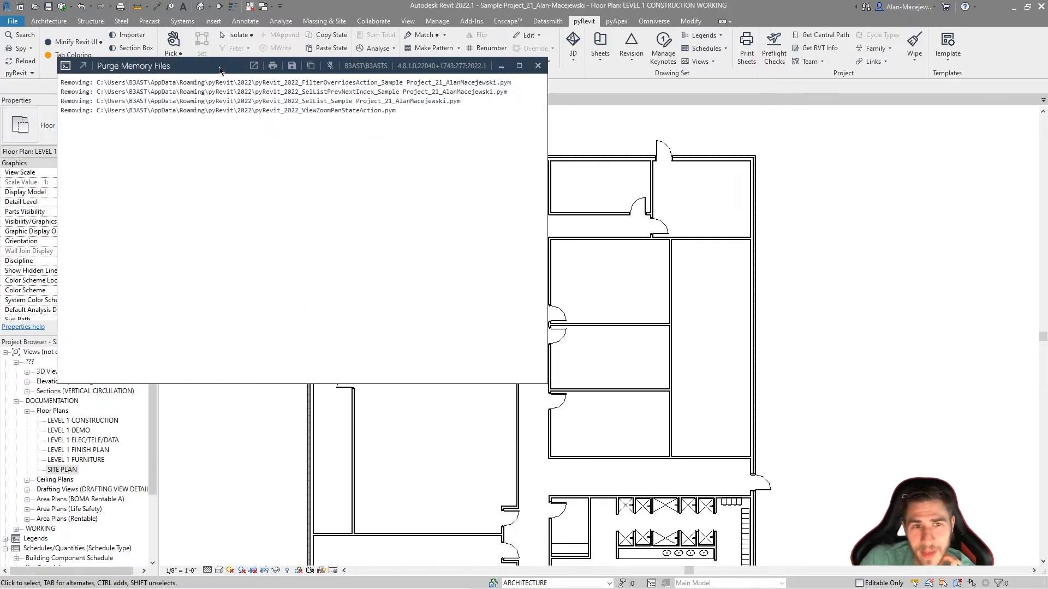
Step: Examine the names and locations of the removed files in the Purge Memory Files report, and close it
{"action": "left_click_drag", "start_coordinate": [92, 91], "coordinate": [494, 93]}
{"action": "left_click", "coordinate": [270, 98]}
{"action": "left_click_drag", "start_coordinate": [208, 92], "coordinate": [458, 97]}
{"action": "left_click", "coordinate": [450, 89]}
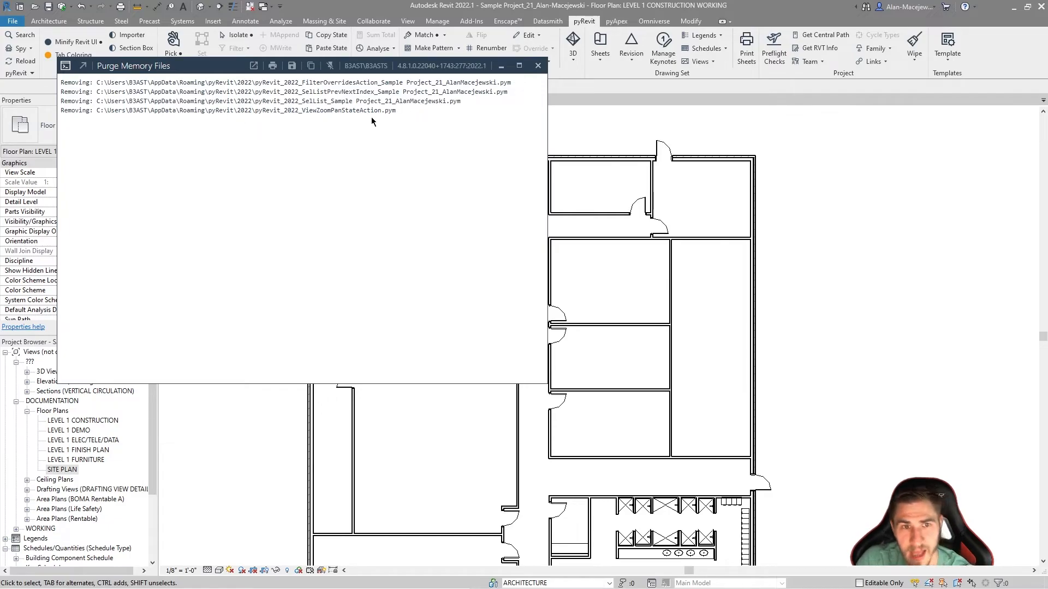
{"action": "left_click_drag", "start_coordinate": [421, 118], "coordinate": [162, 92]}
{"action": "left_click", "coordinate": [202, 78]}
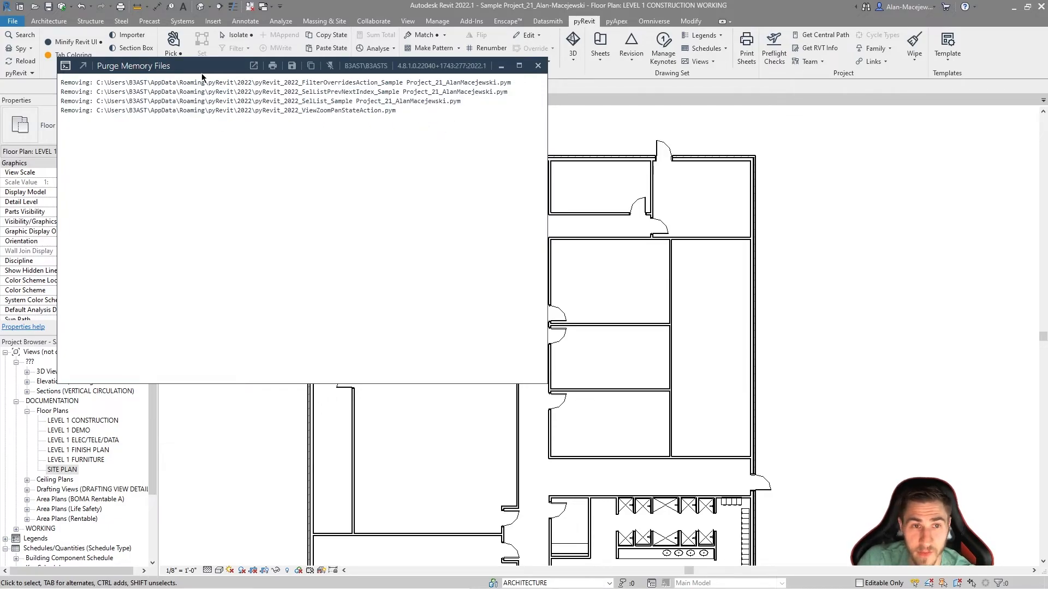
{"action": "left_click", "coordinate": [538, 66]}
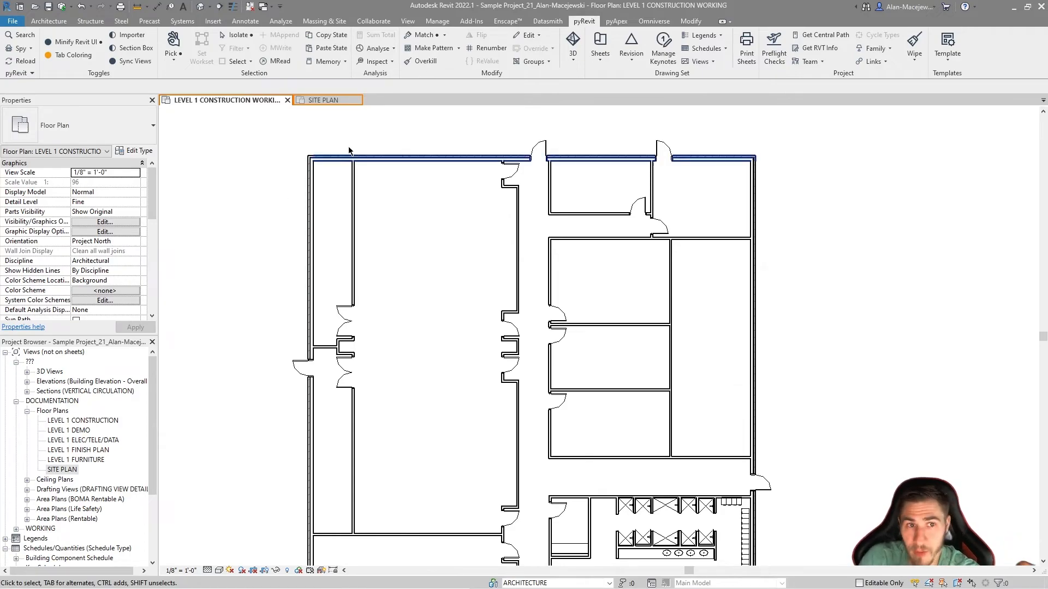
{"action": "left_click", "coordinate": [342, 62]}
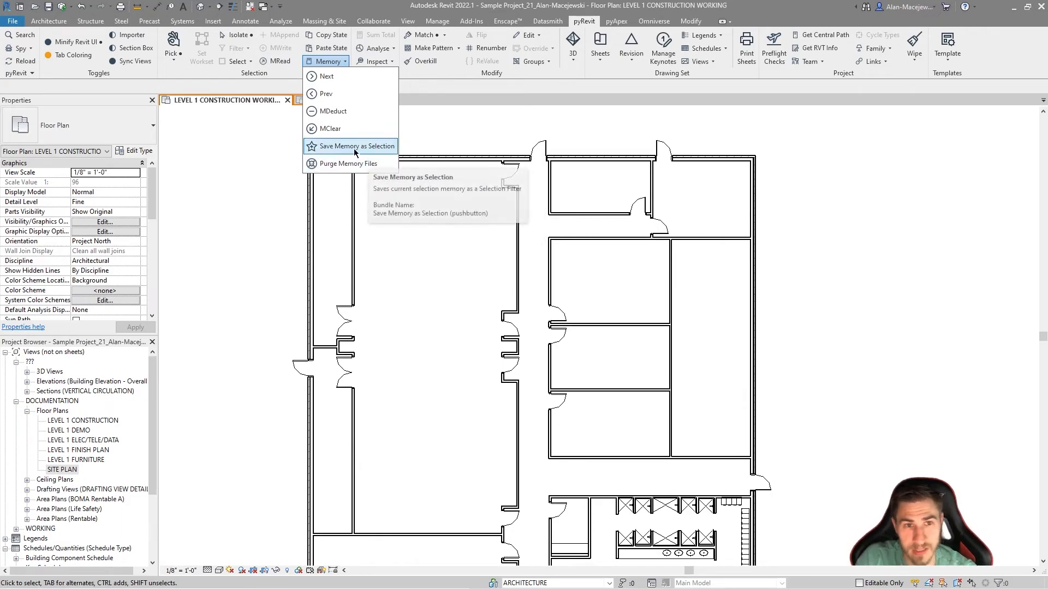
{"action": "left_click", "coordinate": [208, 217]}
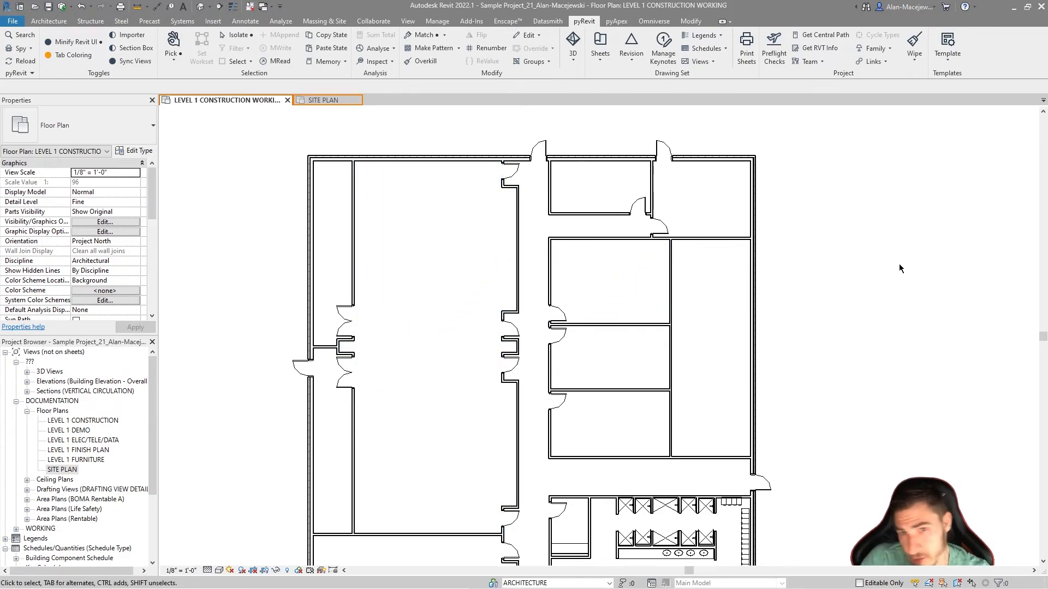
{"action": "key", "text": "z"}
{"action": "key", "text": "f"}
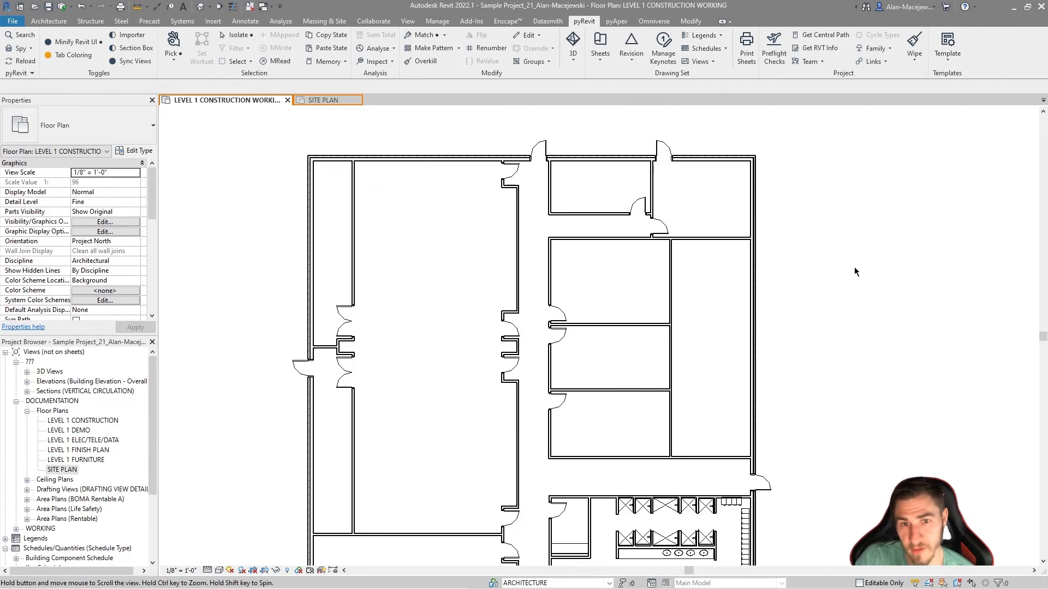